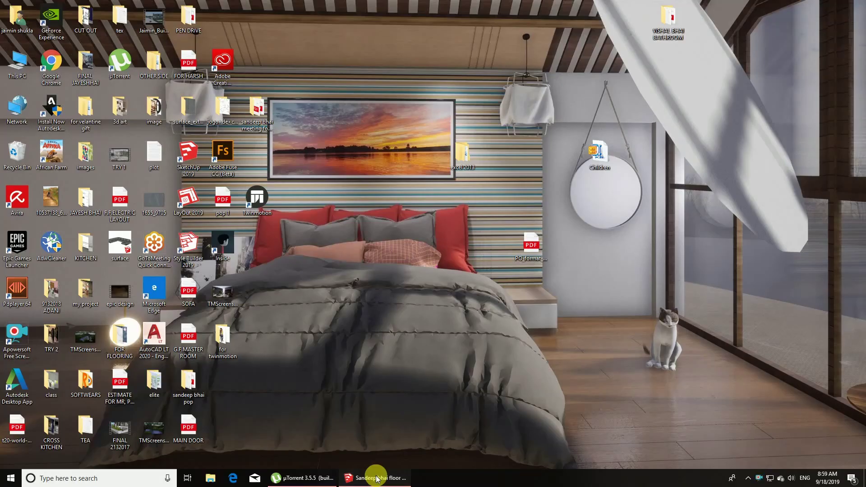
Step: Orbit around the bed in the SketchUp bedroom model, then send it live to Twinmotion via Direct Link
left_click(376, 479)
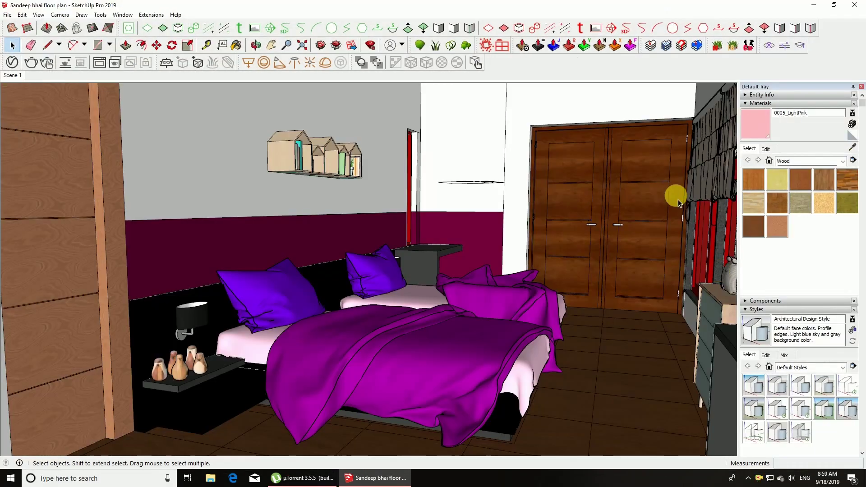
middle_click_drag(412, 348, 399, 363)
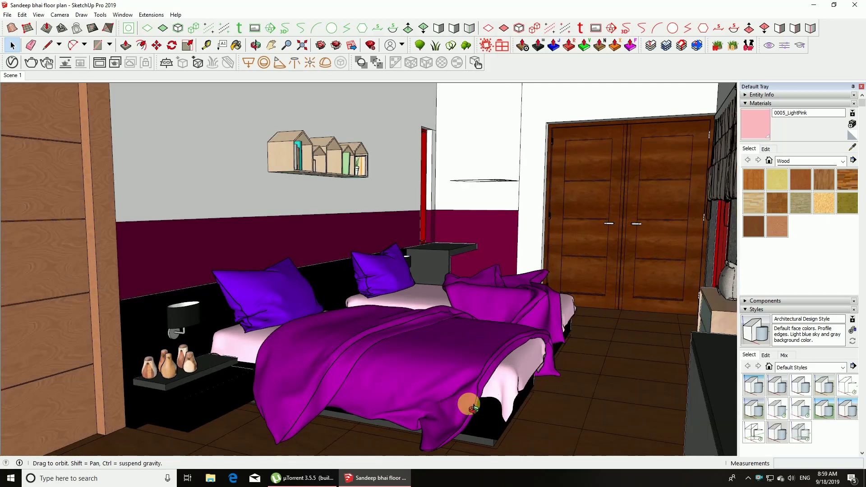
mouse_move(539, 366)
middle_mouse_down()
mouse_move(577, 356)
mouse_move(520, 354)
mouse_move(621, 344)
mouse_move(502, 348)
mouse_move(560, 325)
mouse_move(460, 218)
mouse_move(449, 276)
mouse_move(469, 219)
mouse_move(459, 213)
middle_mouse_up()
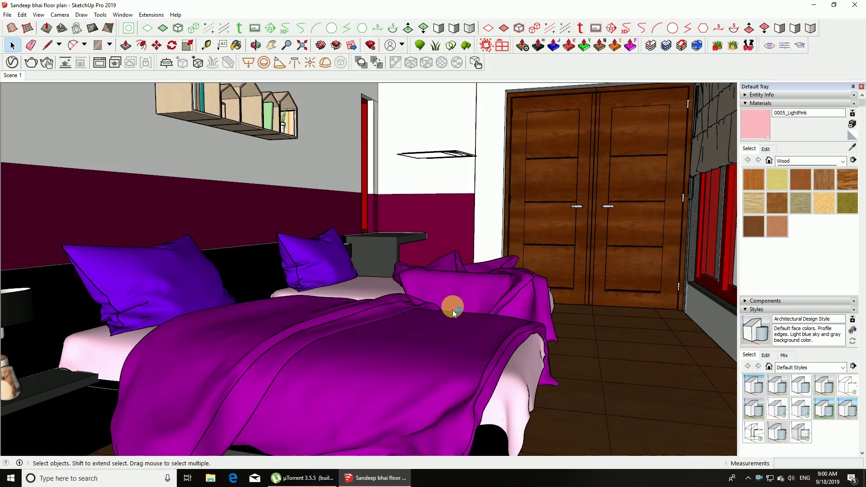
left_click(763, 43)
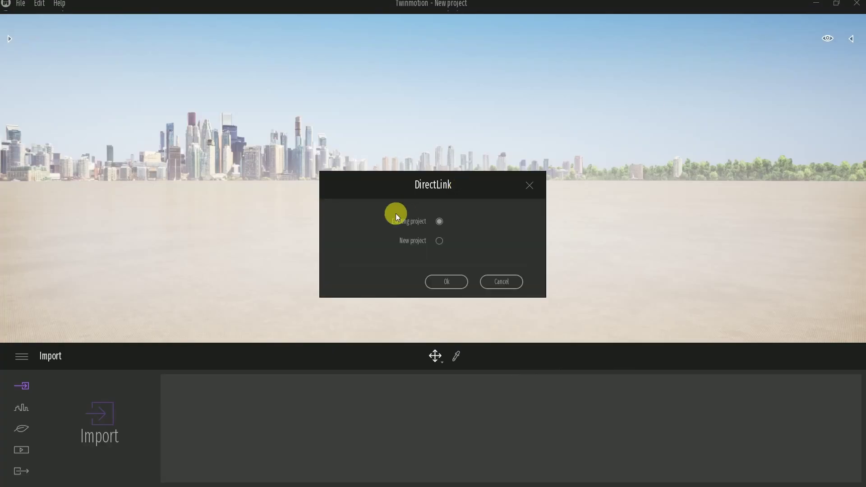
Step: Load the synced bedroom into a new Twinmotion project and move the camera toward the bed
left_click(442, 281)
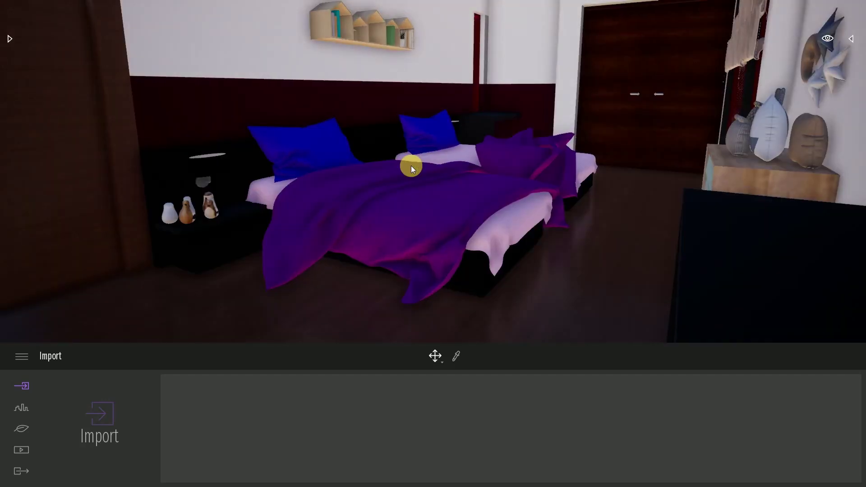
scroll(469, 204, "up", 3)
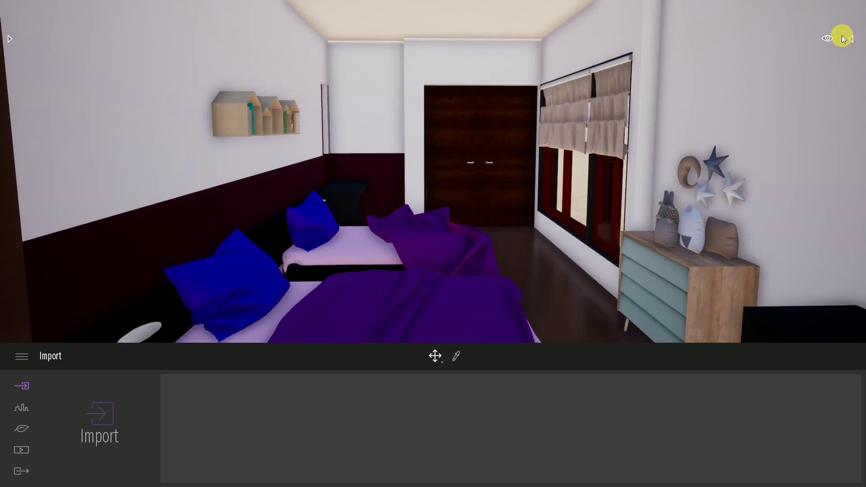
Step: Change the time of day from 14:00 to 17:25 and turn the camera to view the bed
left_click(828, 39)
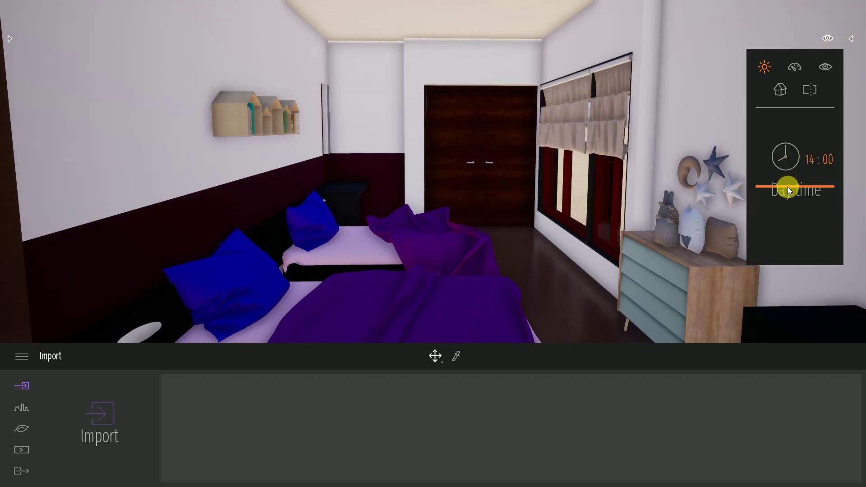
mouse_move(791, 189)
left_mouse_down()
mouse_move(789, 169)
mouse_move(781, 207)
left_mouse_up()
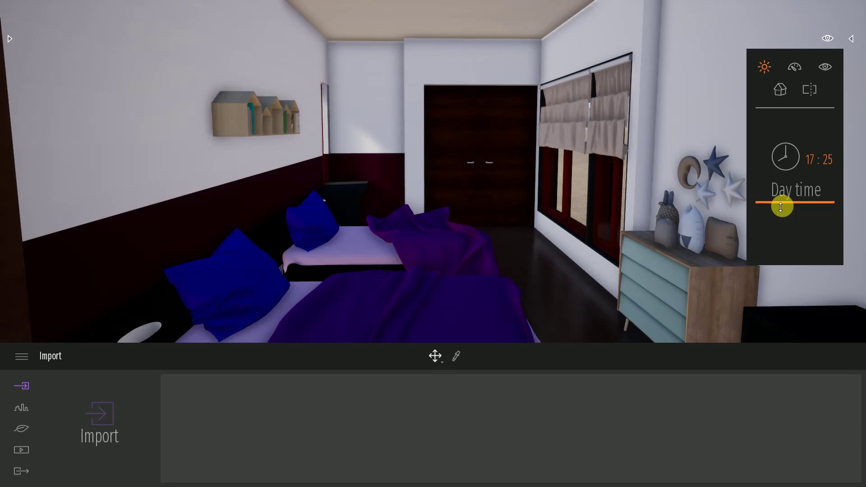
left_click_drag(526, 247, 3, 72)
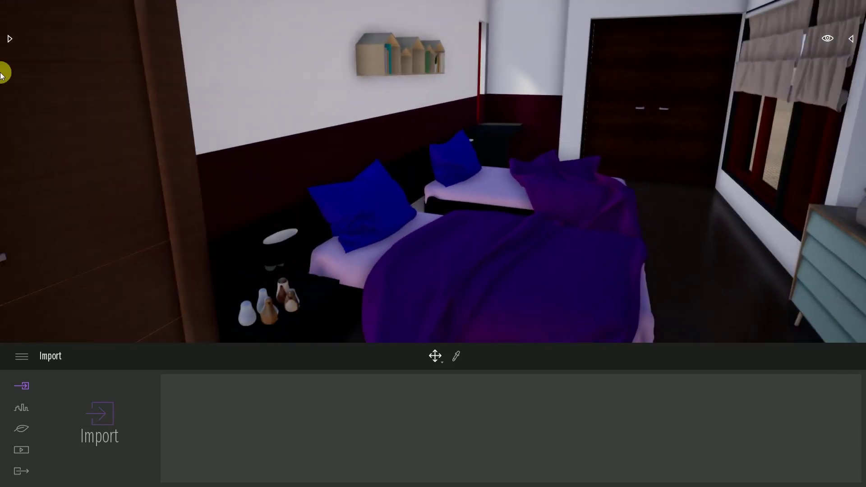
Step: Apply Oak 03 G from the Materials > Wood library to the floor
left_click(5, 41)
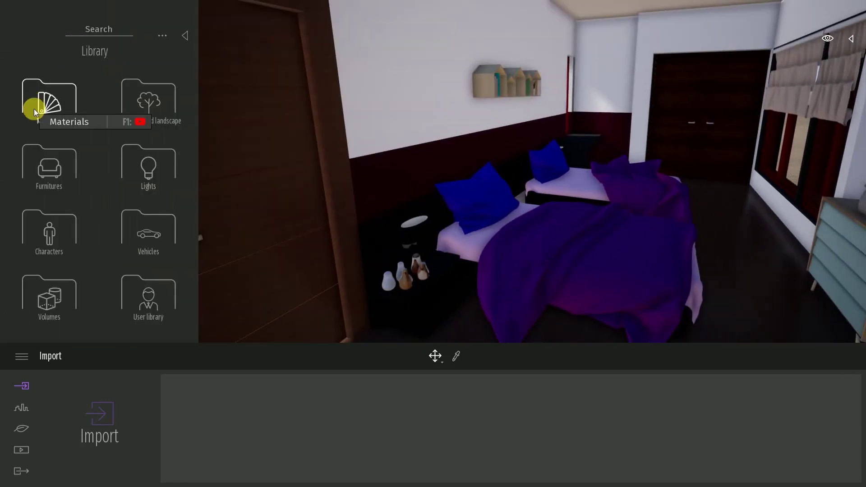
left_click(34, 109)
left_click(123, 174)
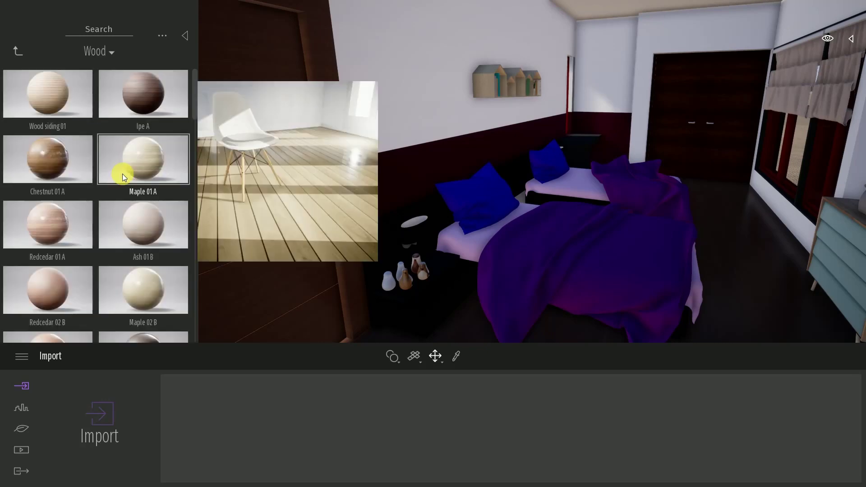
left_click_drag(198, 110, 194, 119)
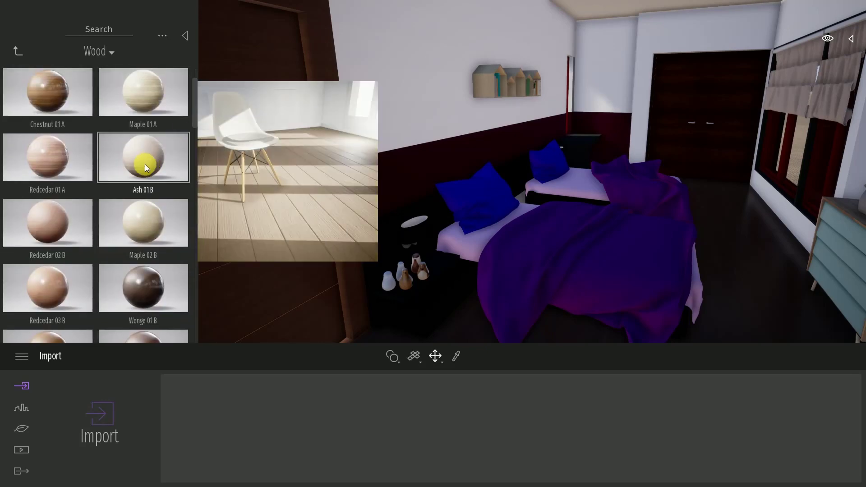
scroll(143, 184, "down", 1)
left_click_drag(197, 131, 184, 233)
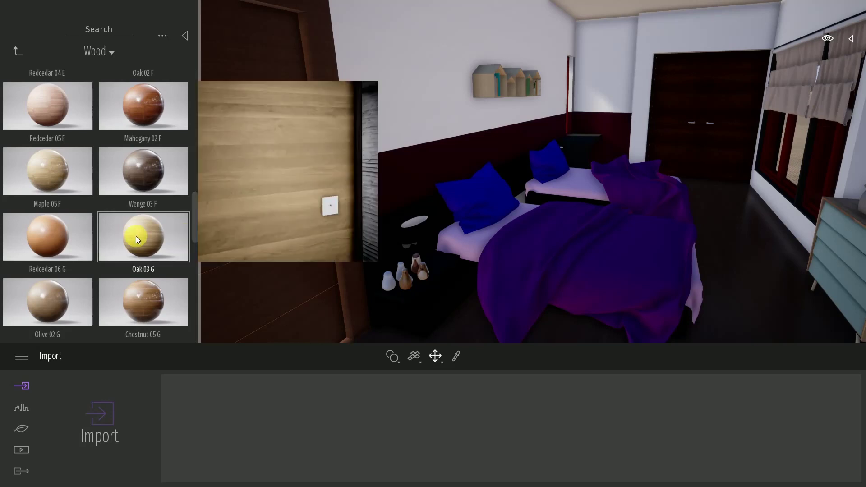
scroll(77, 266, "down", 1)
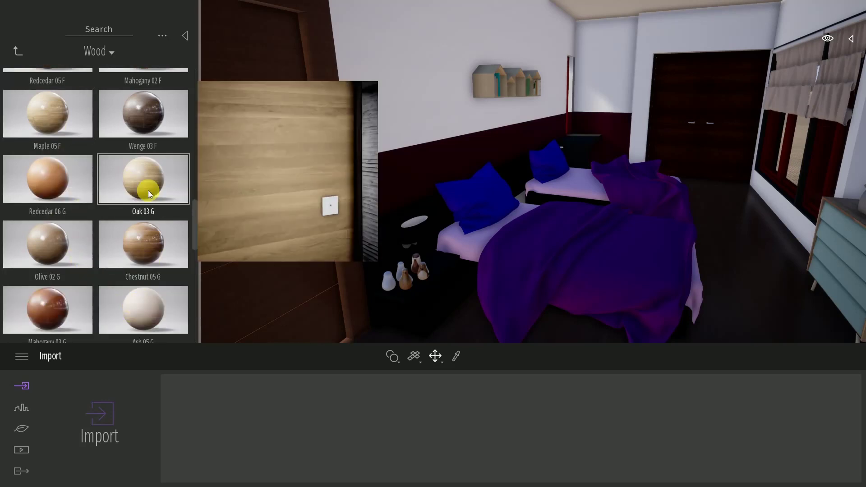
left_click_drag(148, 190, 575, 304)
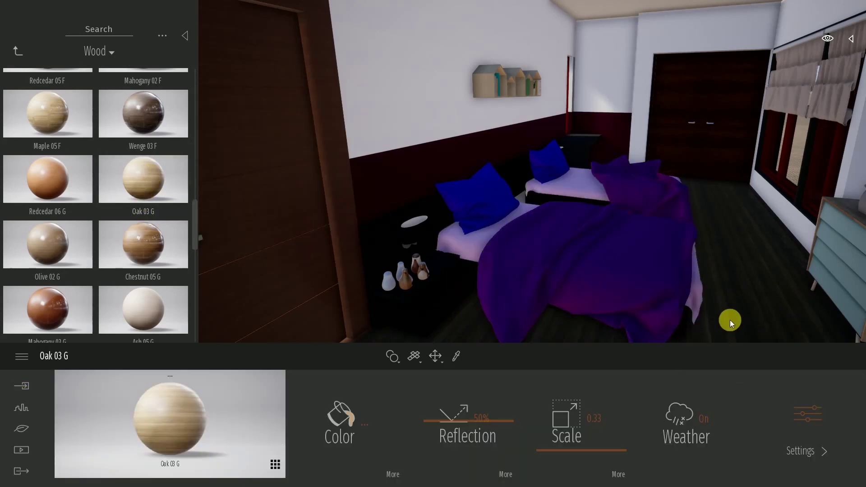
Step: Set the floor wood's scale to 0.51 and reflection to 81%
mouse_move(739, 308)
left_mouse_down()
mouse_move(722, 293)
mouse_move(721, 329)
mouse_move(697, 340)
left_mouse_up()
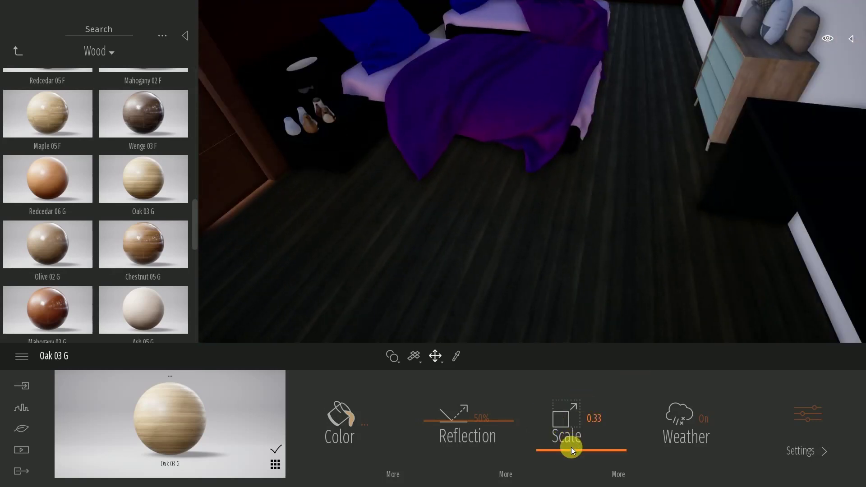
left_click_drag(571, 450, 575, 446)
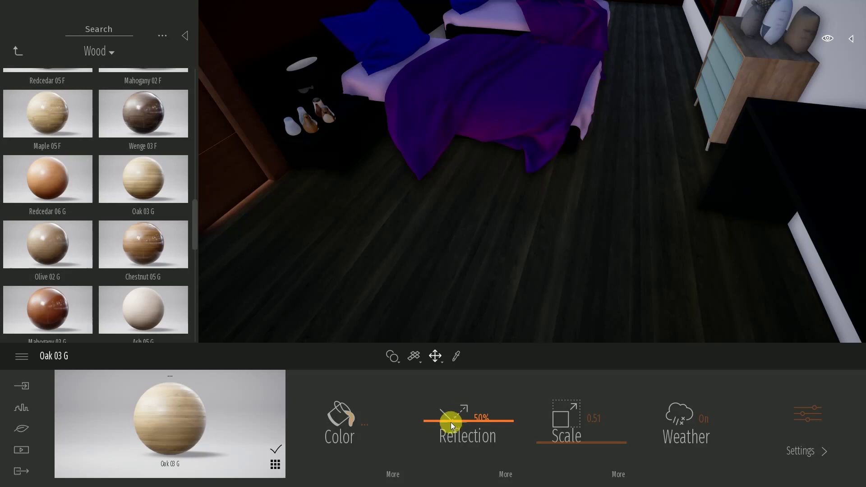
left_click_drag(456, 418, 463, 401)
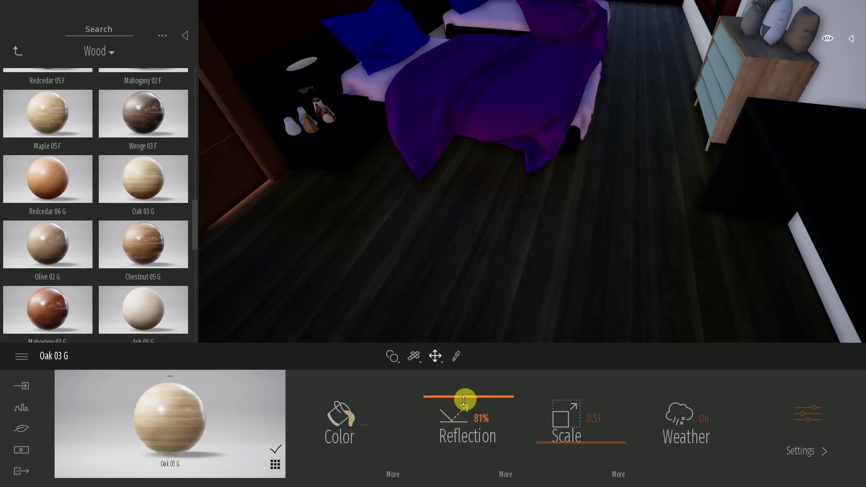
mouse_move(464, 271)
right_mouse_down()
mouse_move(463, 203)
mouse_move(225, 192)
right_mouse_up()
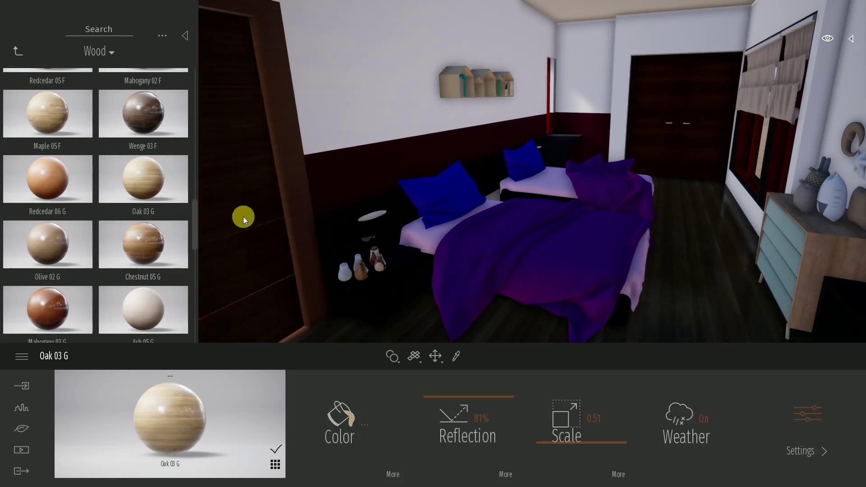
left_click_drag(155, 244, 245, 227)
Step: Apply Chestnut 05 G wood to the single room door
right_click_drag(245, 226, 203, 225)
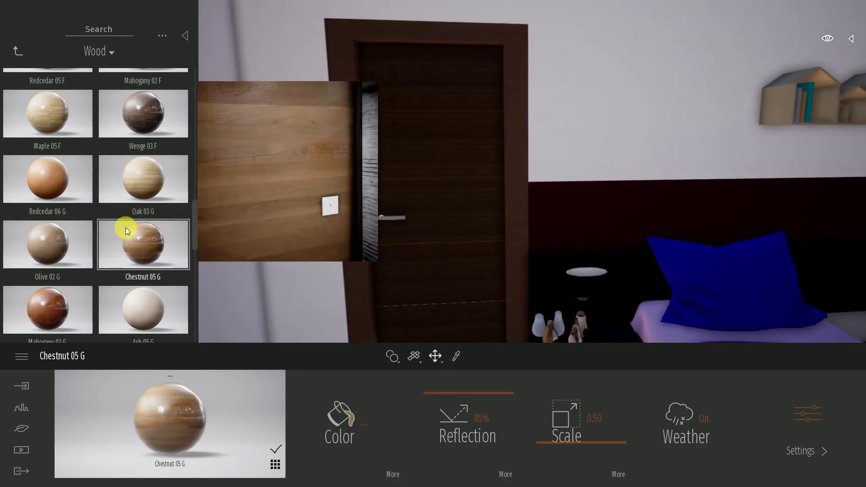
left_click_drag(134, 240, 357, 248)
right_click_drag(427, 242, 106, 74)
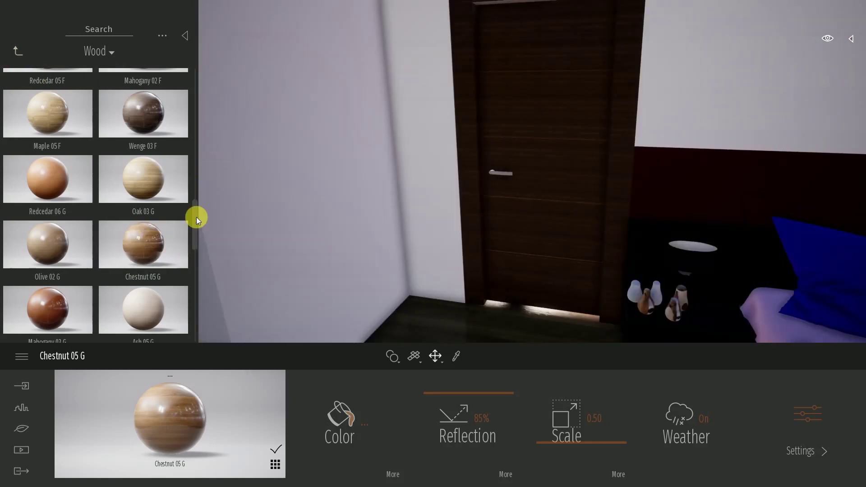
left_click_drag(196, 217, 199, 74)
right_click_drag(226, 90, 406, 99)
Step: Apply Ipe A wood to the wardrobe doors and set its scale to 2.64
left_click_drag(145, 96, 460, 153)
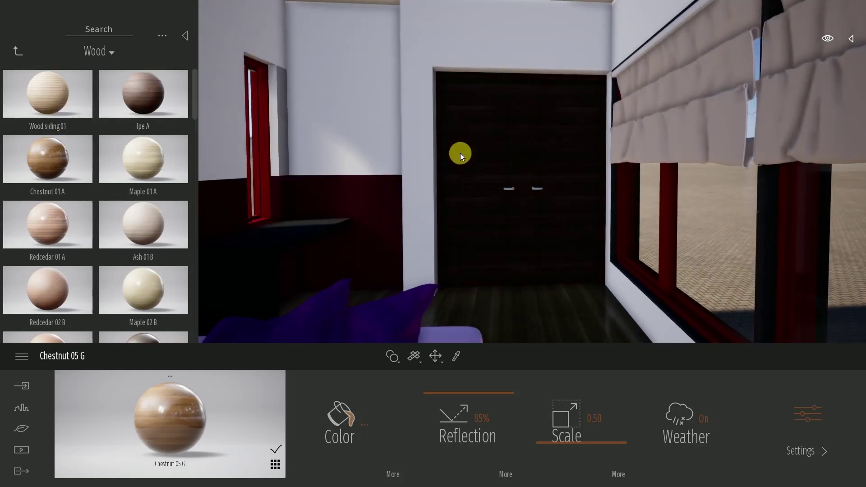
left_click(475, 151)
scroll(458, 198, "up", 5)
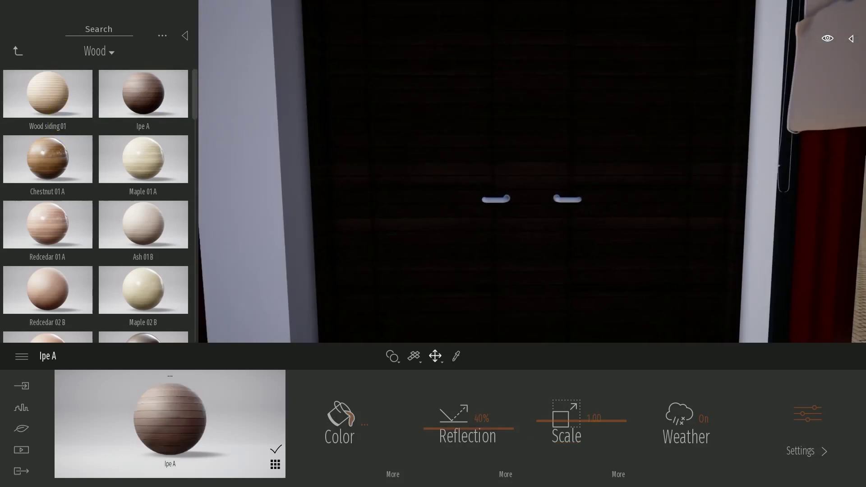
left_click_drag(564, 424, 565, 418)
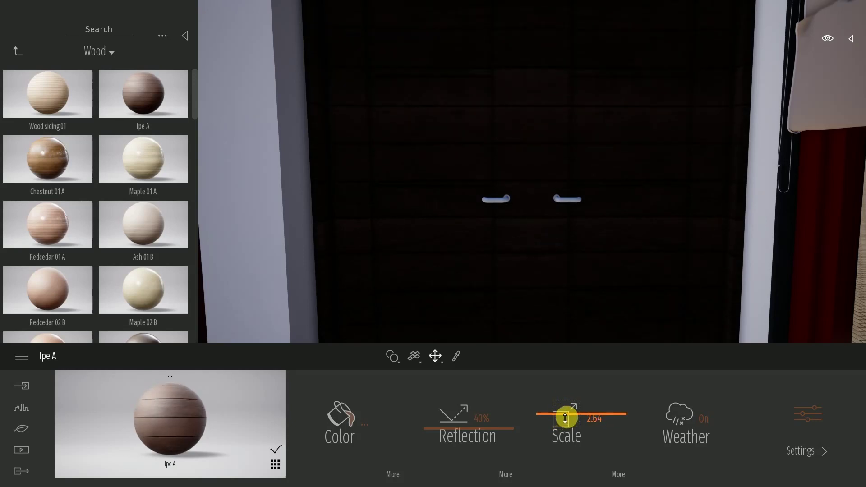
left_click(17, 51)
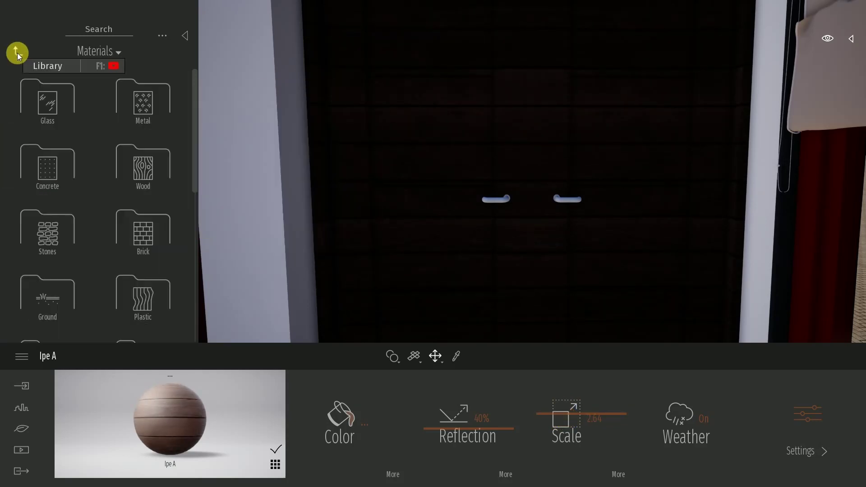
Step: Put Brushed aluminium 01 on the door handles and select the dark lower wall's material
left_click(129, 98)
mouse_move(143, 160)
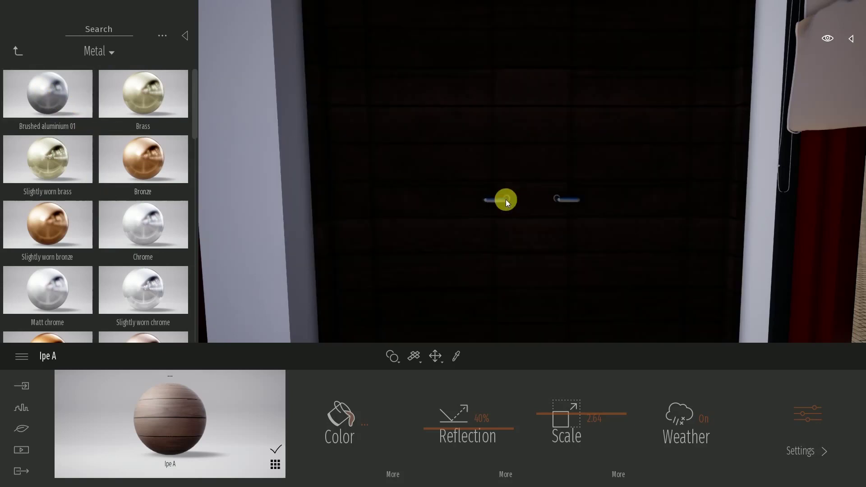
left_click_drag(55, 103, 505, 199)
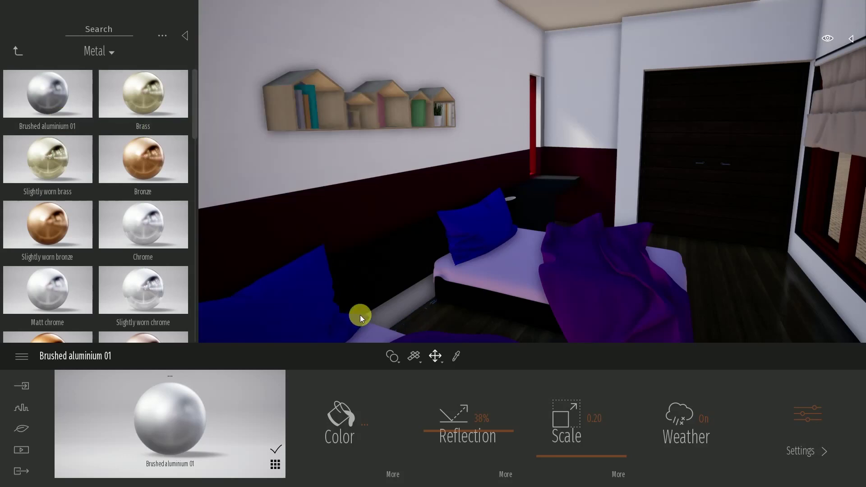
left_click(335, 215)
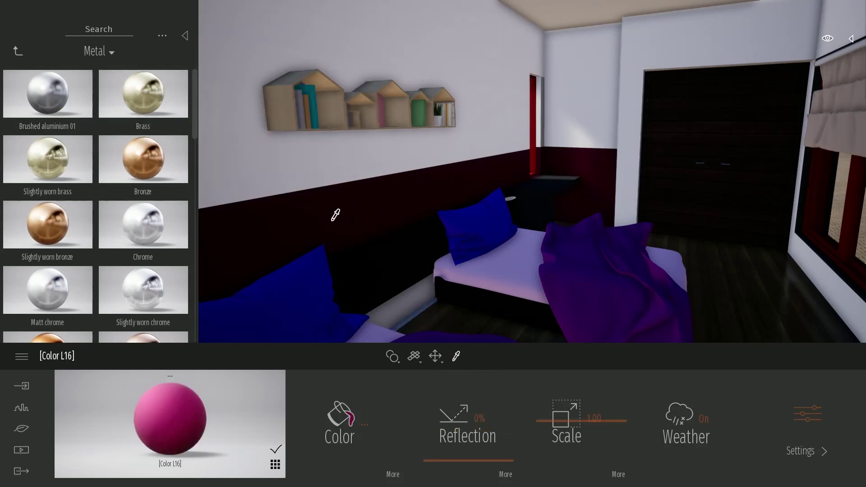
left_click(346, 423)
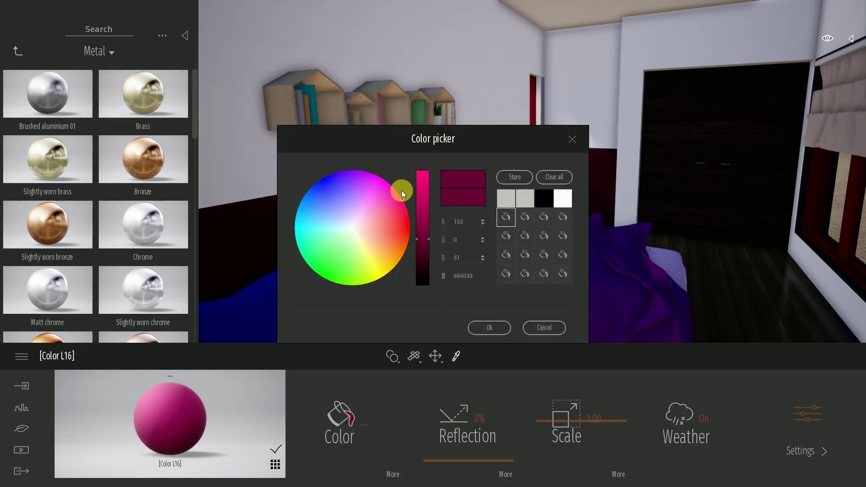
Step: Lighten the lower wall band's Color L16 material to soft peach, hex D9AA95
left_click(369, 233)
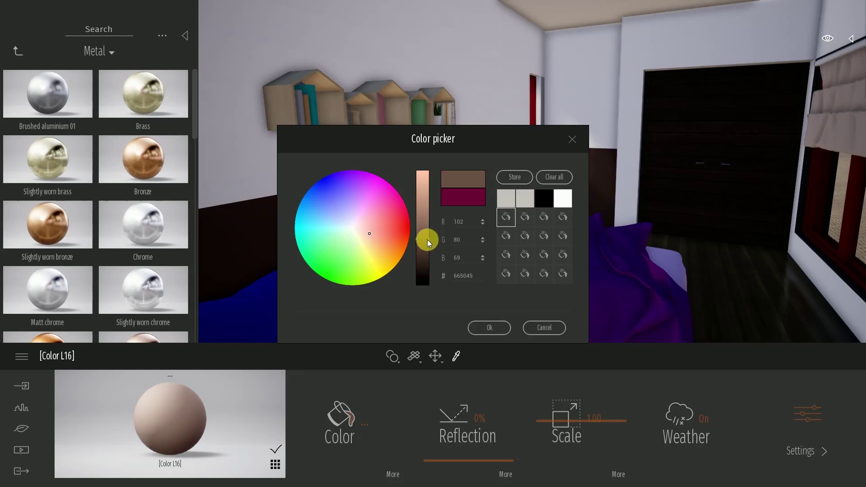
left_click_drag(427, 239, 431, 194)
mouse_move(418, 135)
left_mouse_down()
mouse_move(727, 300)
mouse_move(707, 177)
left_mouse_up()
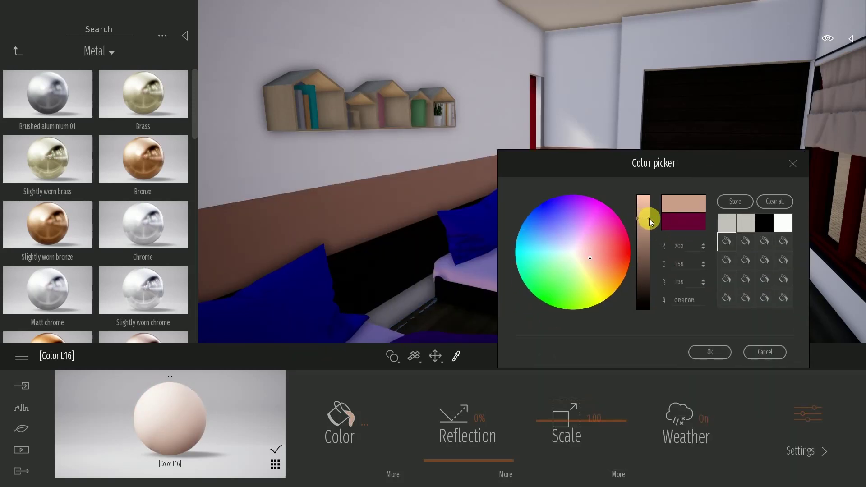
left_click_drag(643, 220, 645, 212)
left_click(711, 351)
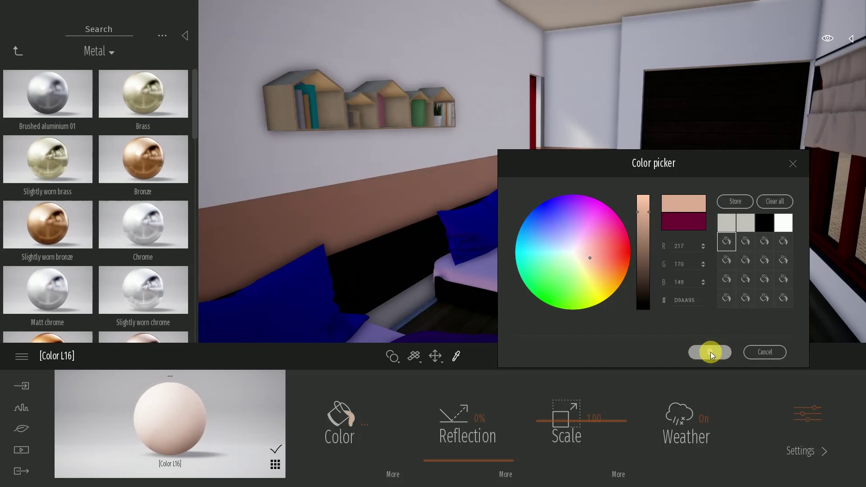
left_click(15, 48)
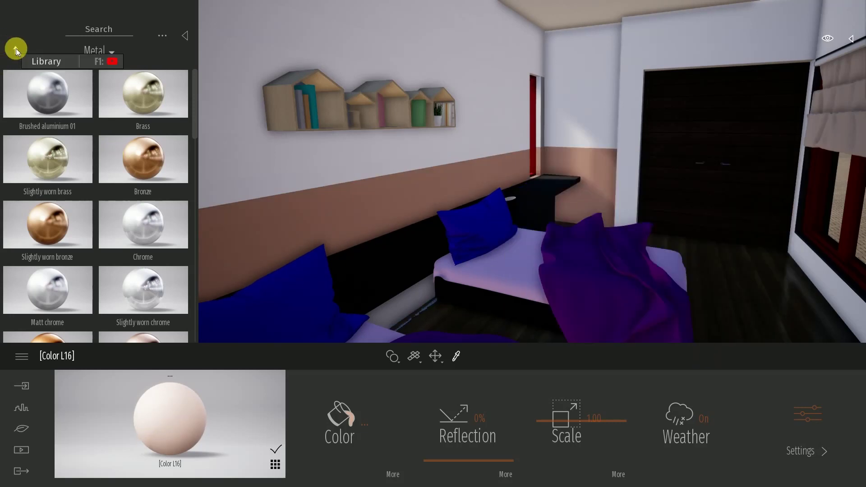
scroll(68, 223, "down", 2)
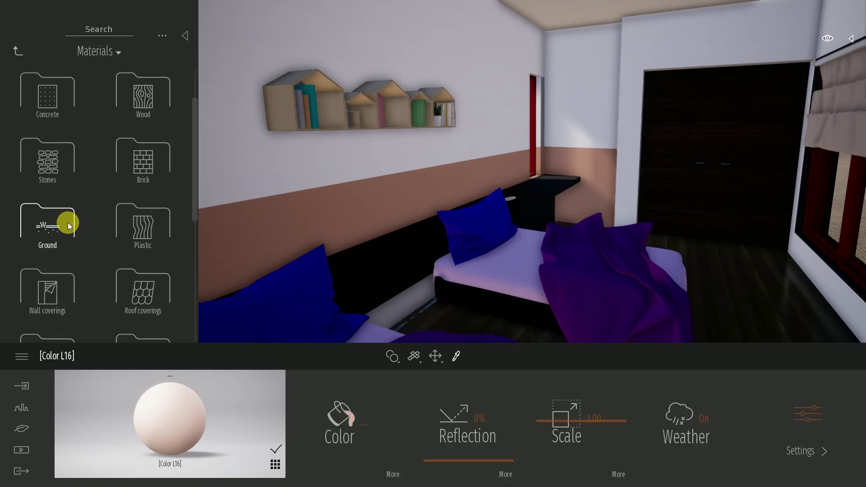
Step: Apply Clear glass to the window panes
scroll(68, 223, "up", 2)
left_click(47, 104)
left_click_drag(404, 212, 479, 212)
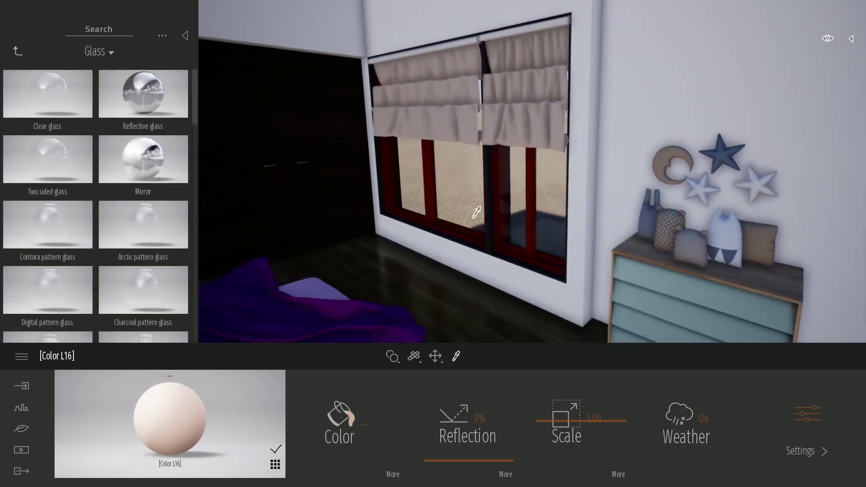
left_click(48, 95)
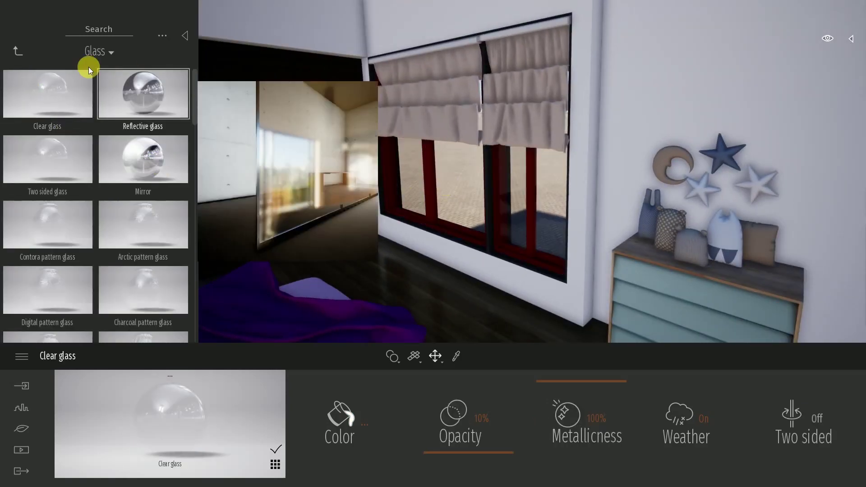
left_click(19, 54)
Step: Replace the red window frames' finish with the black Carbon metal
left_click(151, 108)
mouse_move(143, 95)
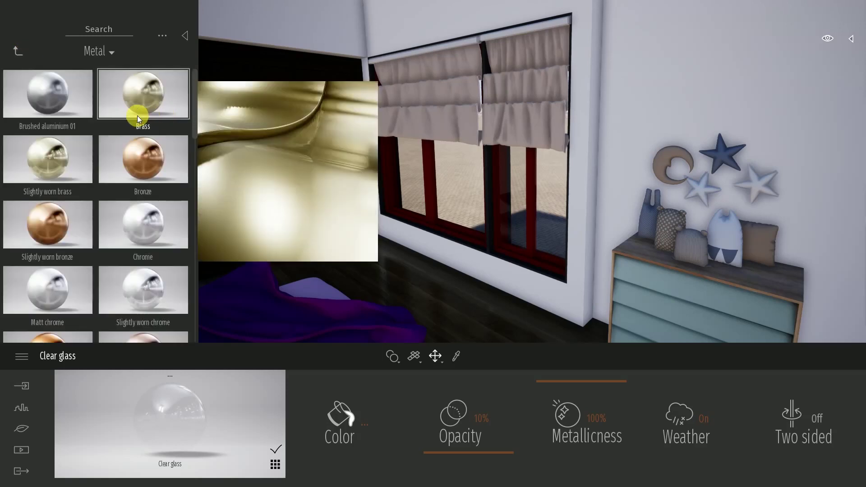
scroll(188, 144, "down", 5)
scroll(187, 184, "down", 2)
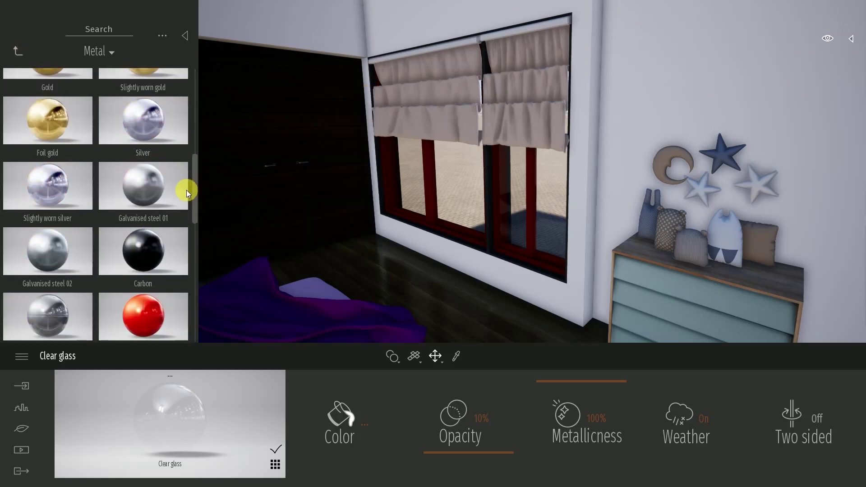
left_click_drag(172, 239, 392, 211)
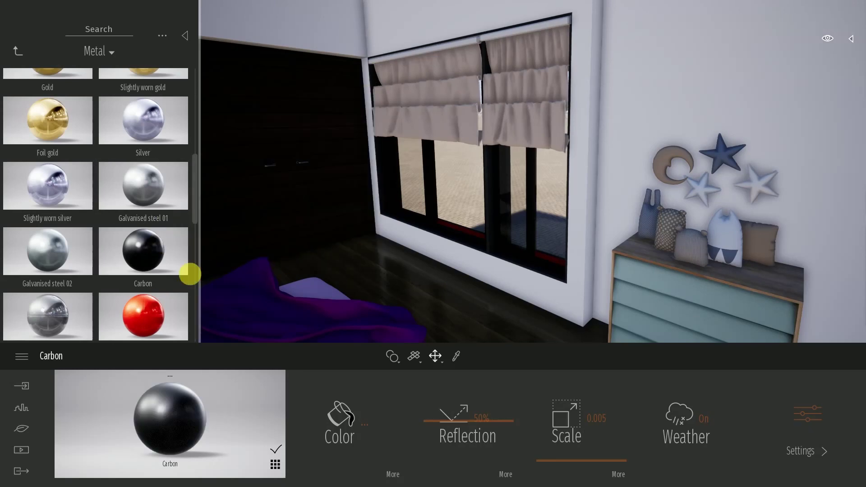
left_click_drag(137, 248, 560, 266)
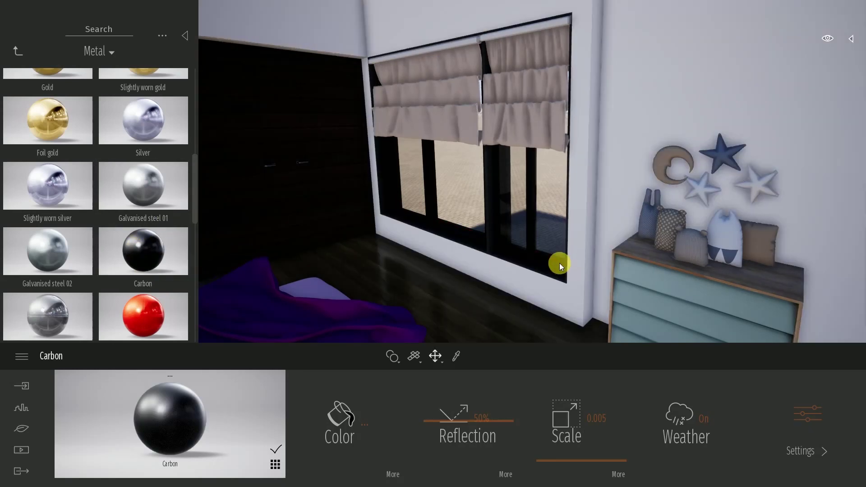
left_click_drag(492, 325, 406, 324)
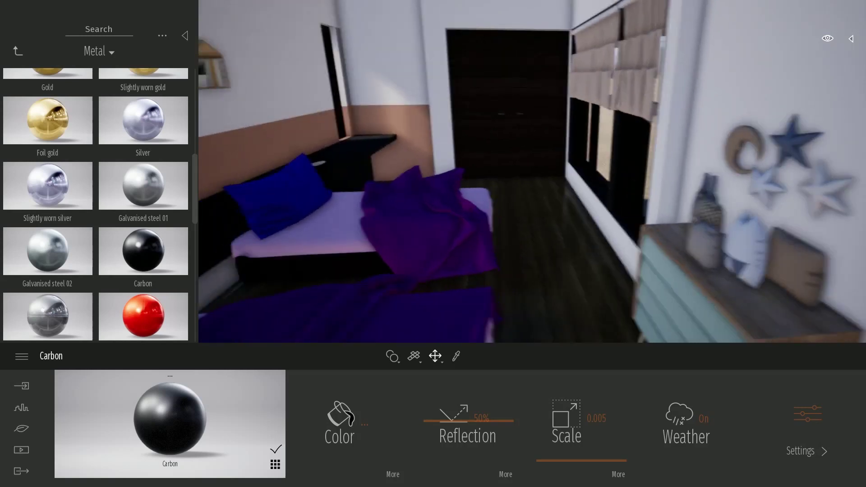
key("s")
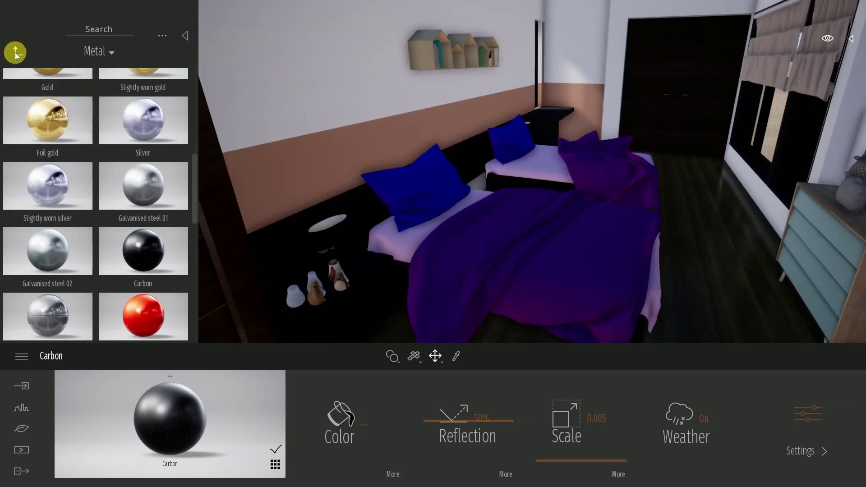
left_click(14, 53)
left_click_drag(311, 168, 271, 172)
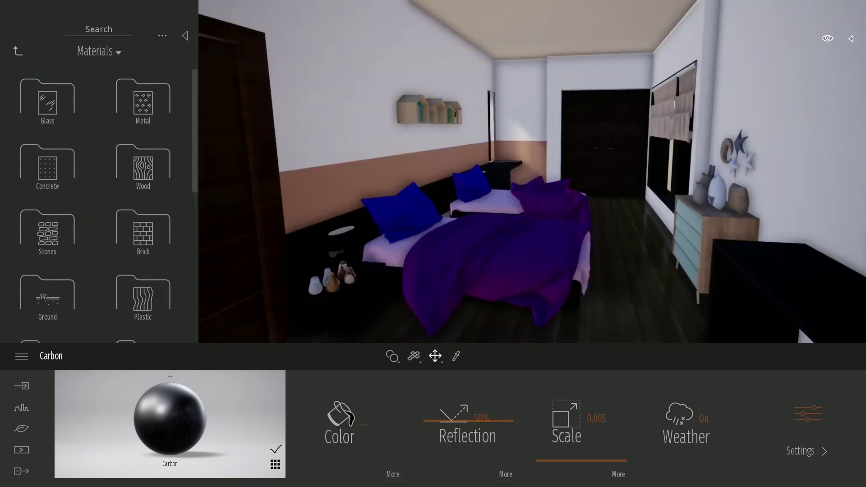
Step: Apply Plaster coating 02 from Wall coverings to the upper wall
mouse_move(200, 150)
left_mouse_down()
mouse_move(194, 311)
mouse_move(204, 230)
left_mouse_up()
left_click(67, 165)
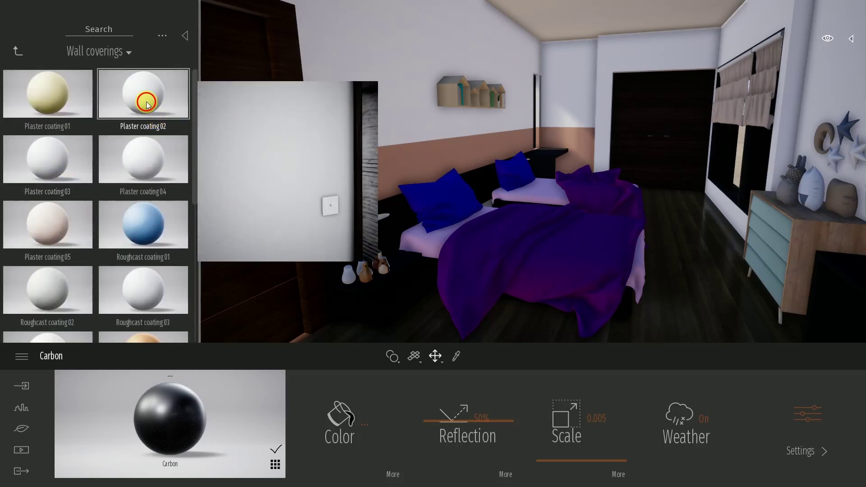
left_click_drag(146, 105, 380, 85)
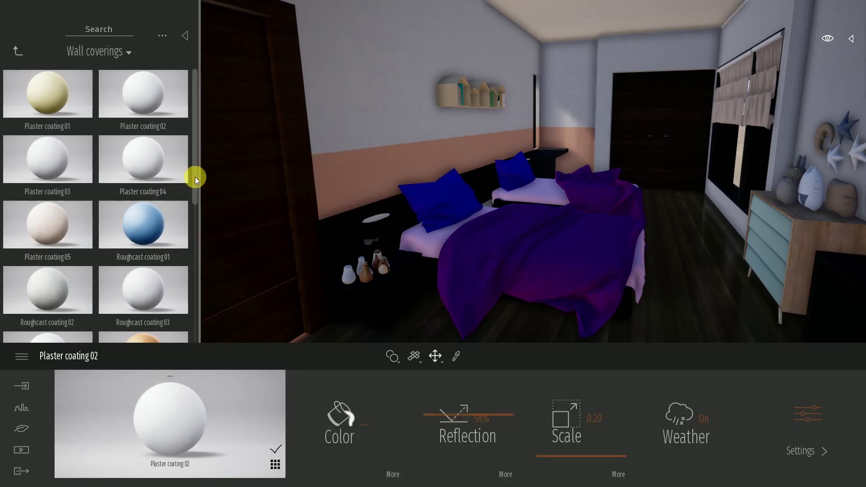
mouse_move(195, 177)
left_mouse_down()
mouse_move(184, 315)
mouse_move(201, 170)
left_mouse_up()
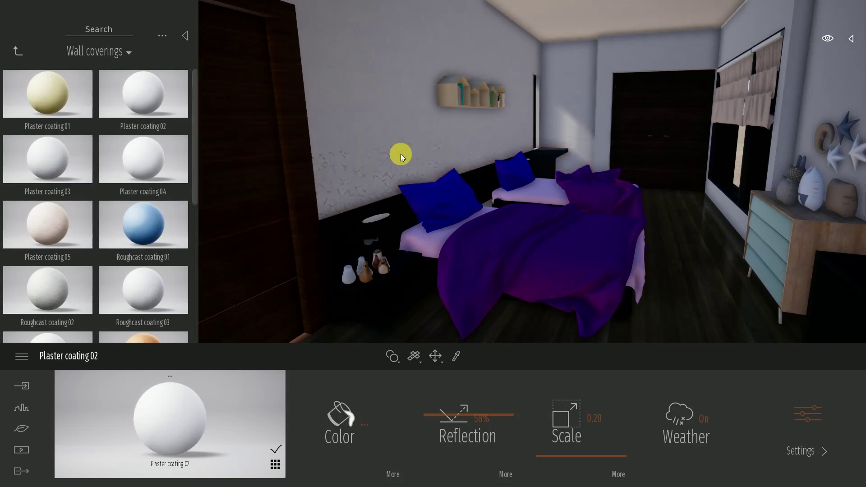
Step: Tint the lower band's Plaster coating 03 a pale peach, FFE2D4
left_click(401, 155)
left_click(342, 407)
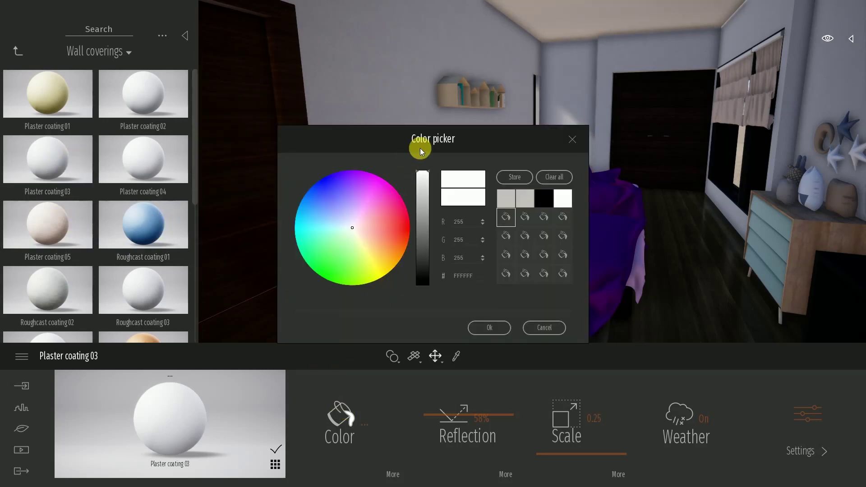
left_click_drag(410, 145, 716, 155)
left_click(604, 247)
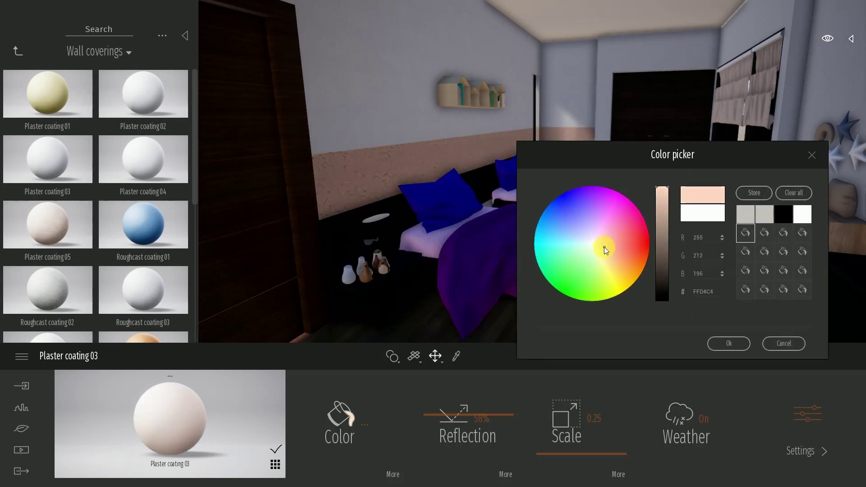
left_click(604, 246)
left_click(602, 244)
left_click(601, 248)
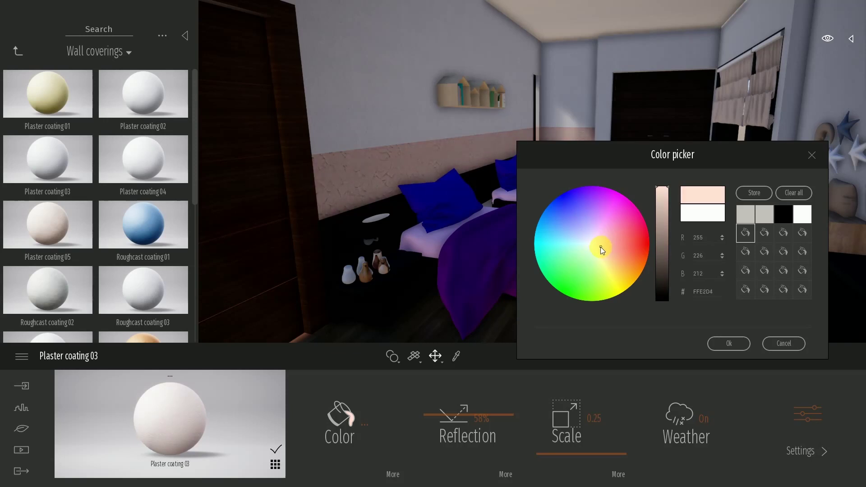
left_click(737, 344)
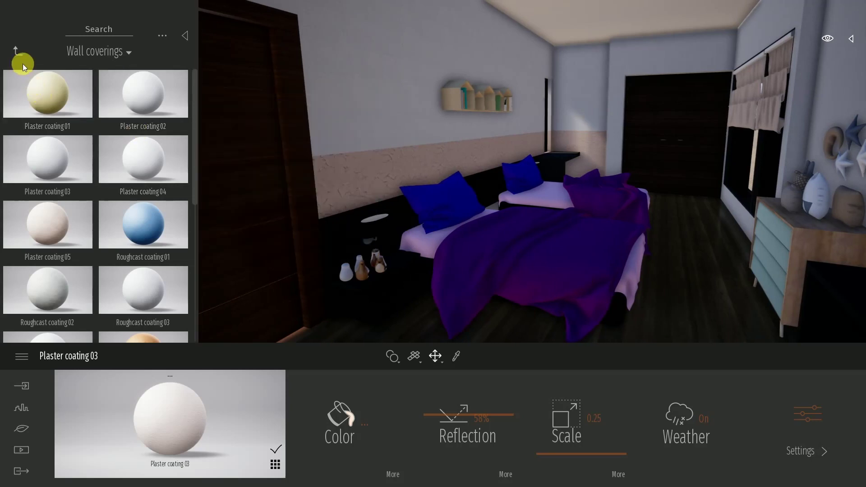
Step: Apply Olive 02 G wood from the Wood library to the nightstand
left_click(18, 53)
left_click(143, 179)
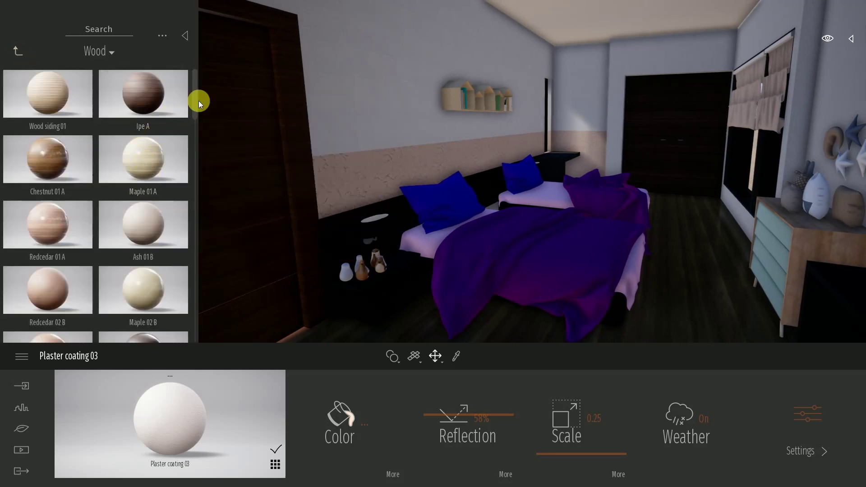
left_click_drag(195, 102, 177, 232)
left_click_drag(43, 220, 343, 222)
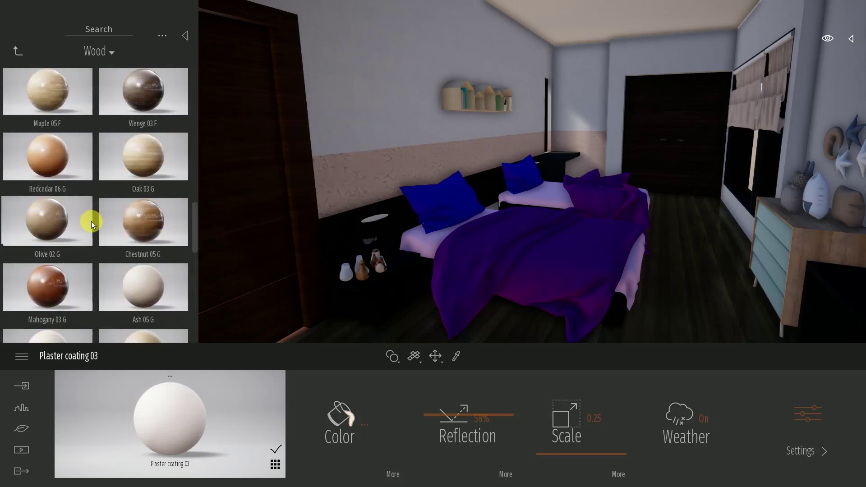
scroll(343, 226, "up", 5)
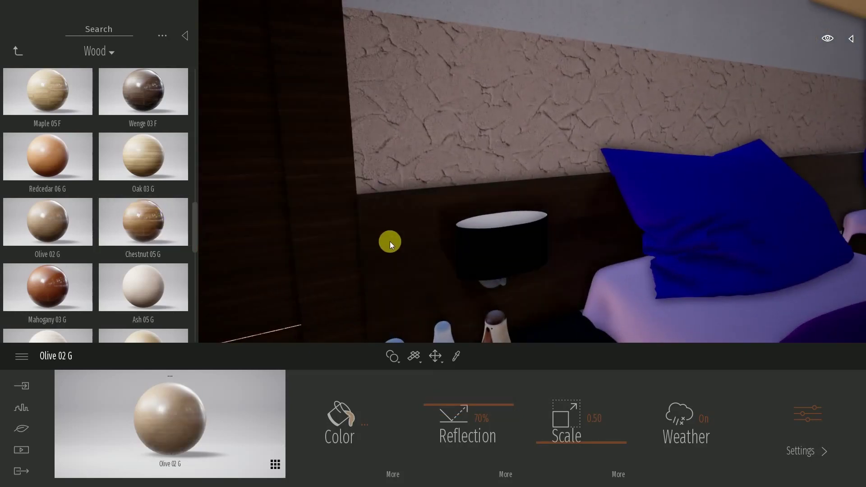
Step: Try Chestnut 05 G on the nightstand, then undo it to keep Olive 02 G
left_click_drag(389, 241, 390, 242)
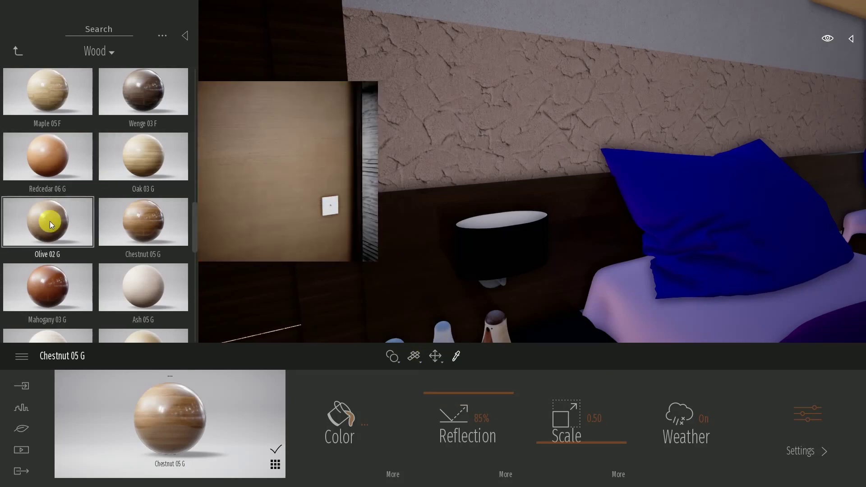
key("ctrl+z")
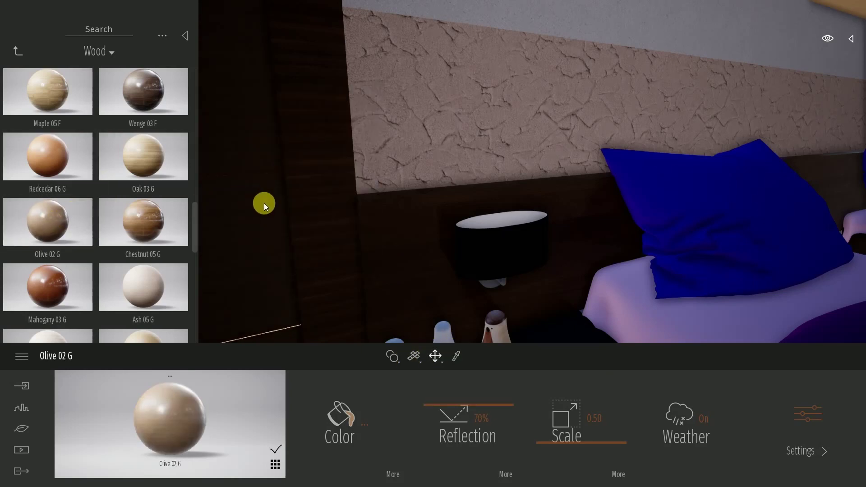
right_click_drag(264, 203, 264, 203)
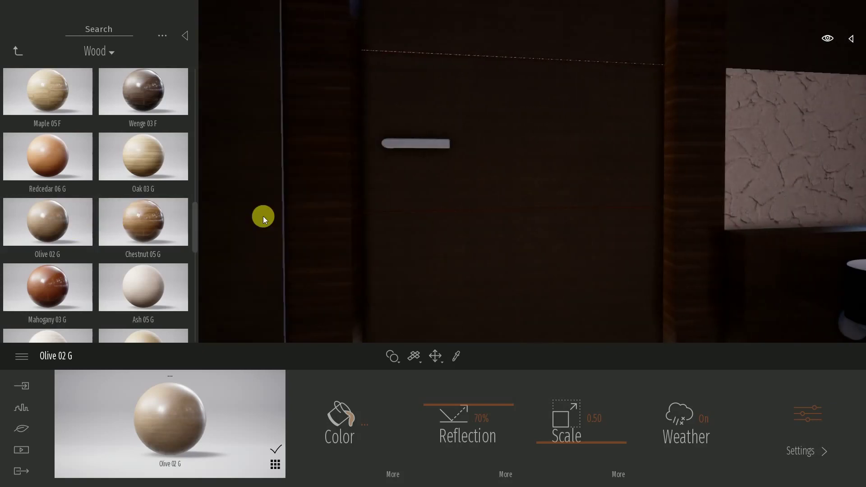
mouse_move(326, 218)
right_mouse_down()
mouse_move(343, 219)
mouse_move(271, 218)
mouse_move(289, 219)
right_mouse_up()
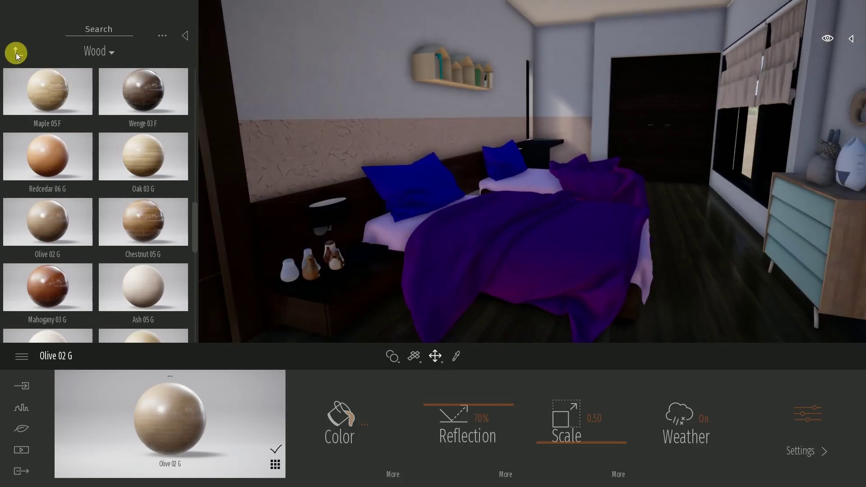
Step: Try Carpet wool sedona 01 on the blanket and apply Fabric wool base 01 to sheets and pillows
left_click(16, 51)
scroll(69, 230, "down", 2)
scroll(69, 229, "down", 1)
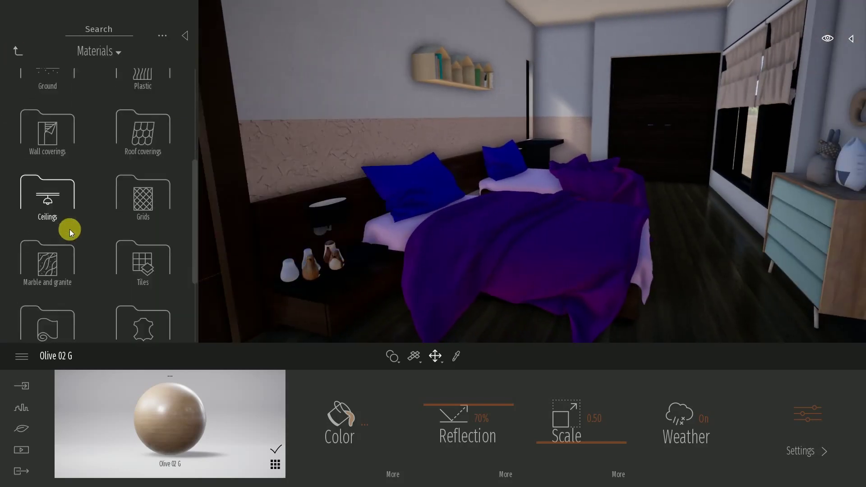
left_click(54, 294)
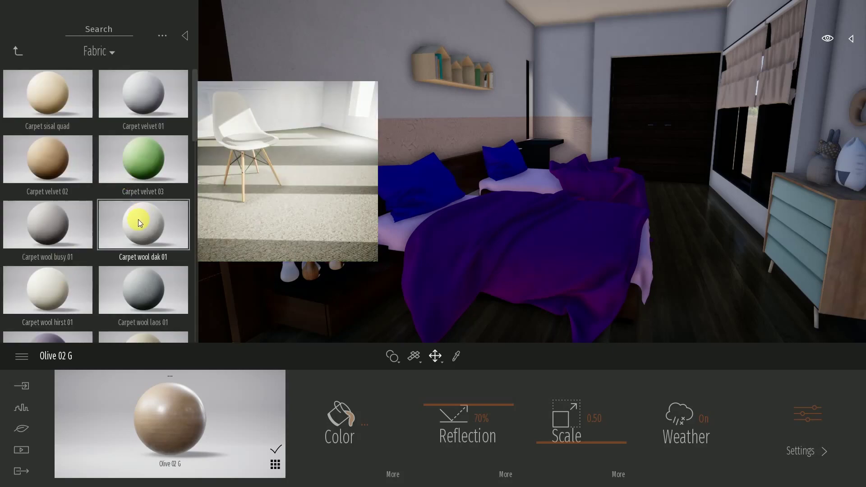
mouse_move(138, 219)
left_mouse_down()
mouse_move(413, 262)
mouse_move(192, 169)
left_mouse_up()
scroll(128, 227, "down", 3)
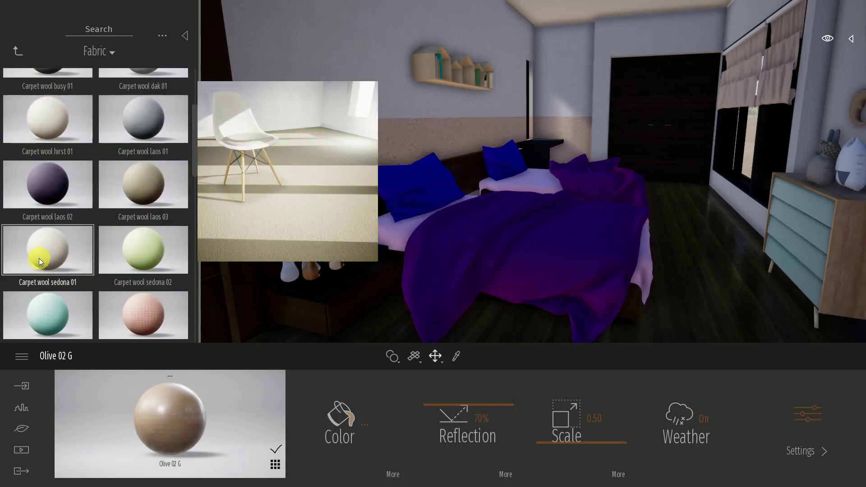
left_click_drag(38, 258, 431, 255)
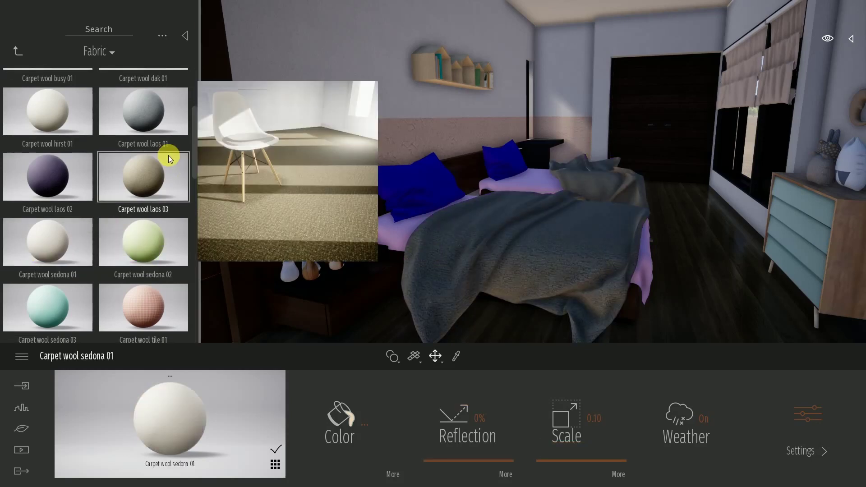
left_click_drag(191, 147, 193, 240)
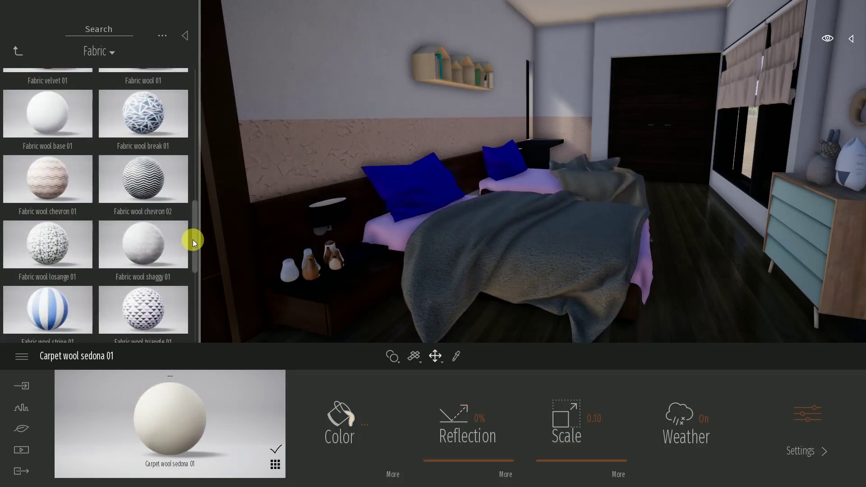
mouse_move(65, 123)
left_mouse_down()
mouse_move(586, 286)
mouse_move(435, 199)
left_mouse_up()
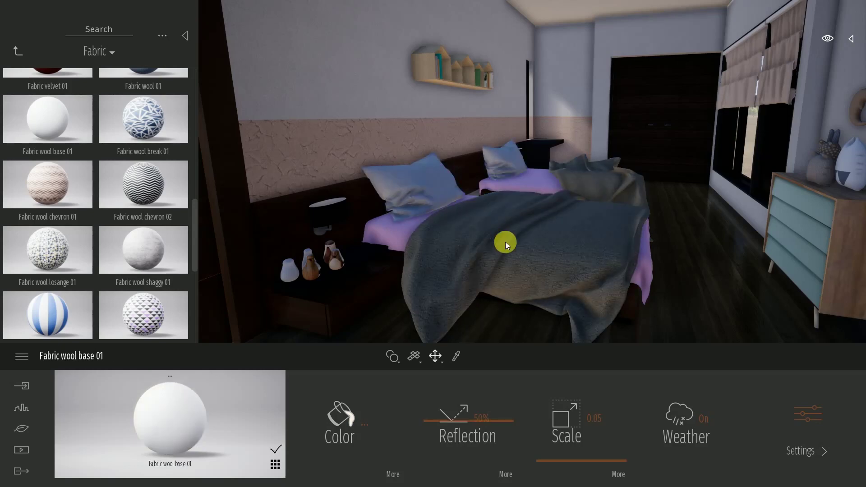
mouse_move(47, 119)
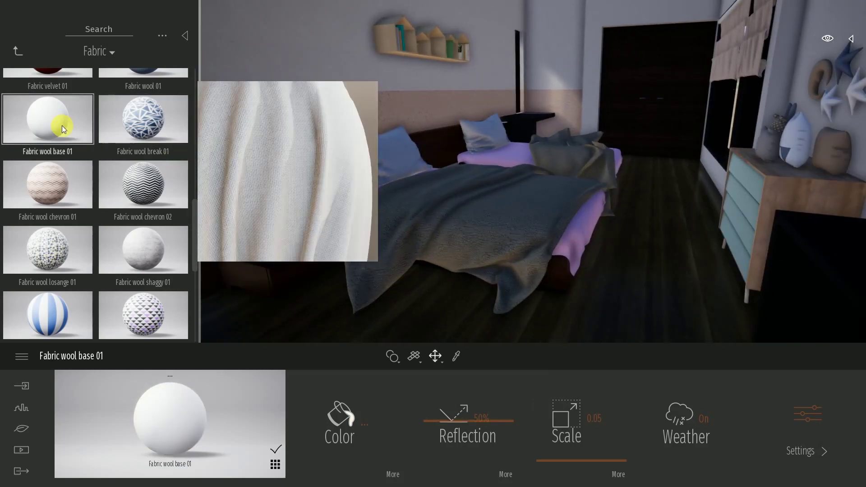
left_click_drag(72, 128, 336, 199)
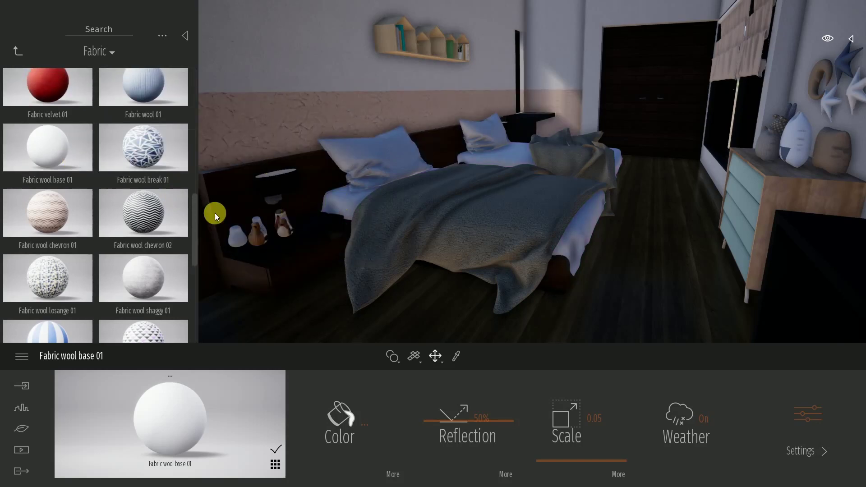
Step: Try Carpet wool busy 01 on the bedding, then settle on Carpet velvet 01 for the blanket
left_click_drag(193, 217, 205, 138)
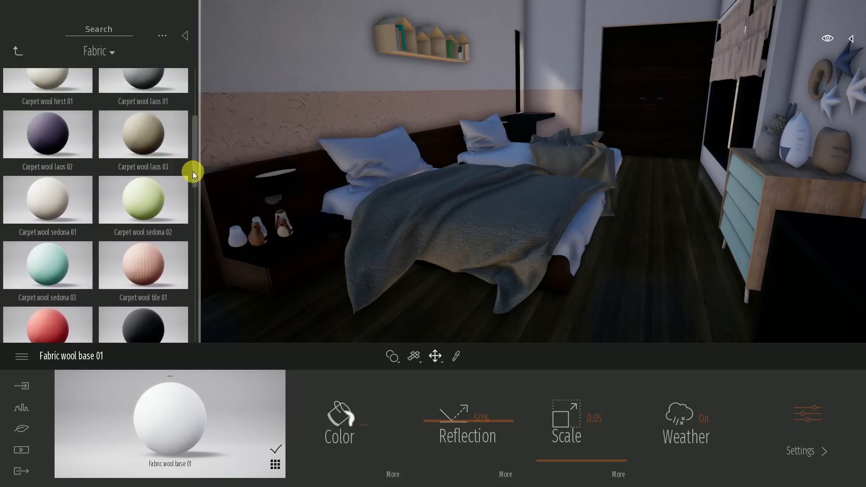
left_click_drag(193, 171, 194, 158)
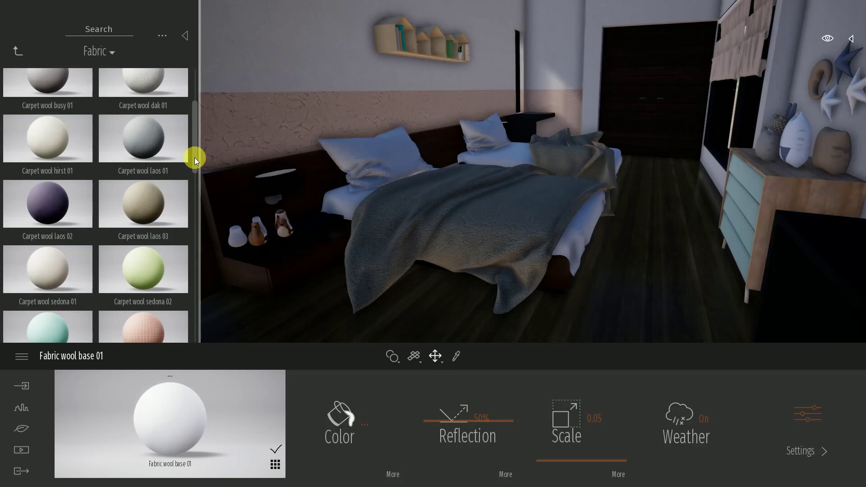
left_click_drag(194, 158, 197, 137)
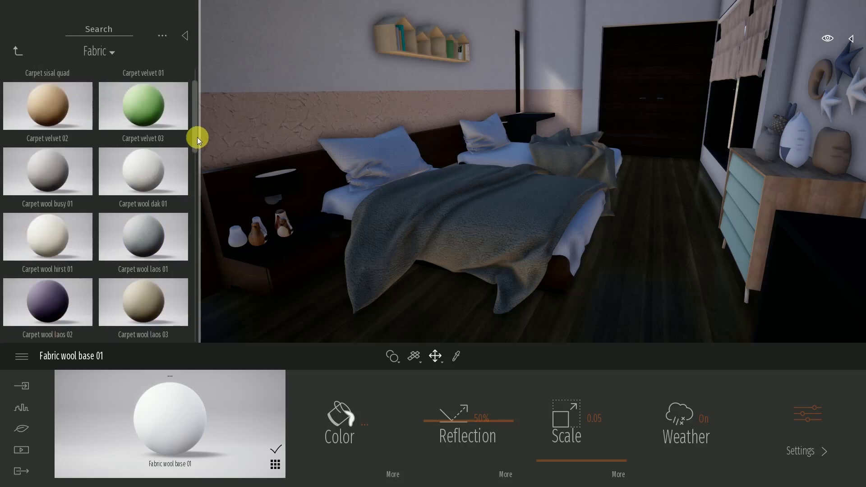
left_click_drag(67, 174, 345, 198)
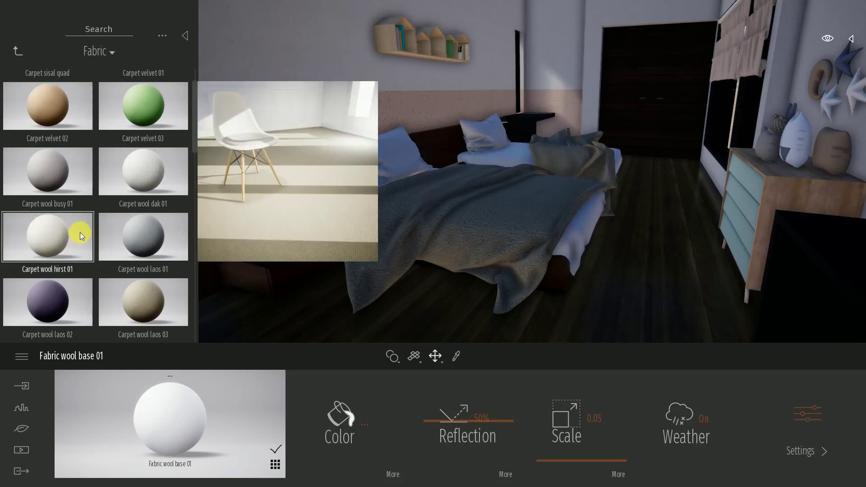
left_click_drag(196, 148, 199, 131)
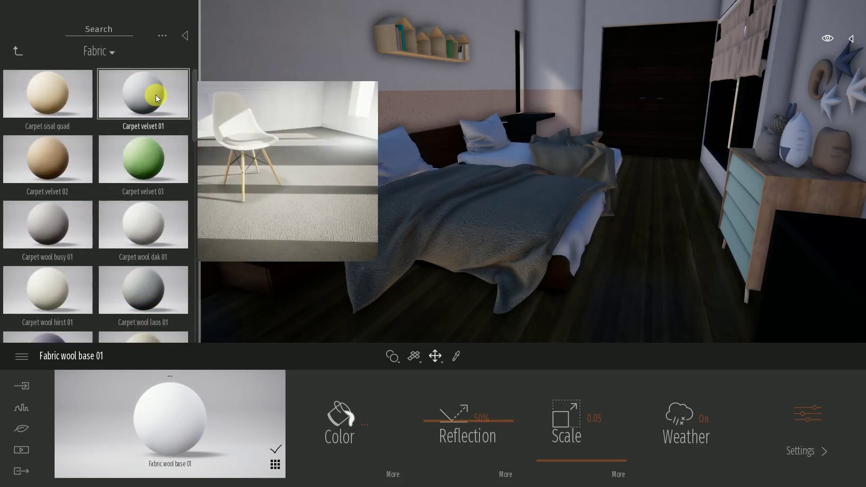
mouse_move(155, 95)
left_mouse_down()
mouse_move(335, 204)
mouse_move(461, 240)
left_mouse_up()
scroll(456, 267, "up", 5)
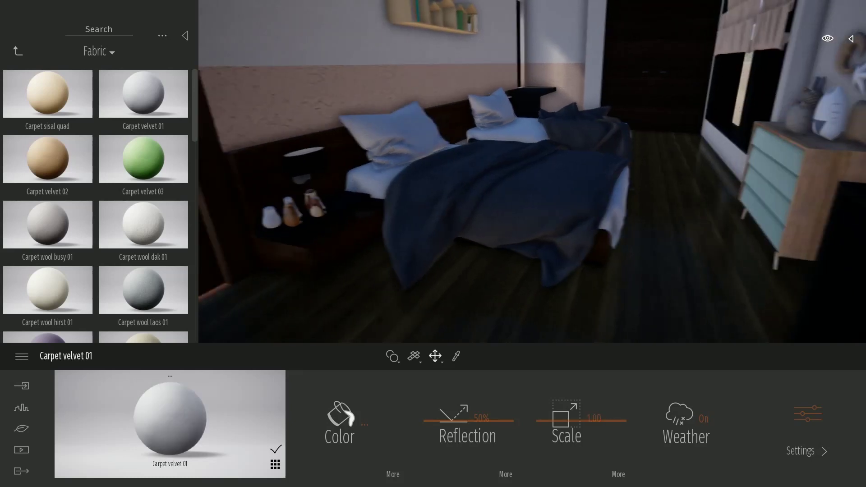
scroll(456, 267, "up", 3)
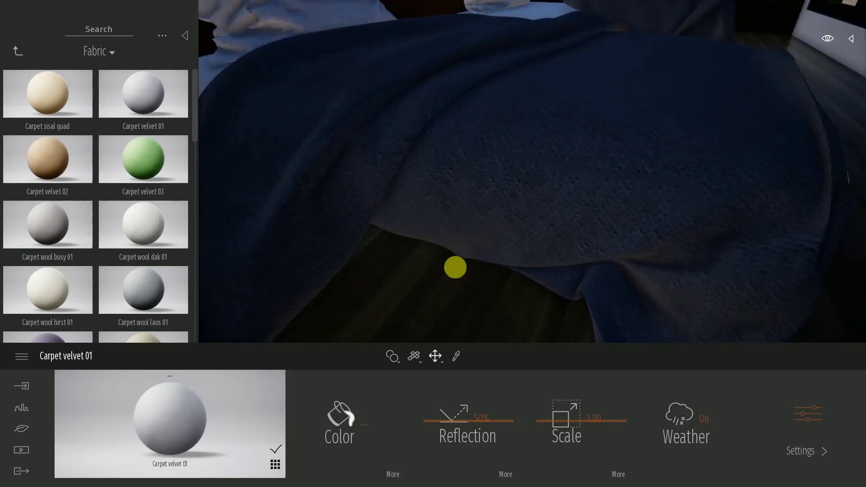
Step: Reduce the blanket's Carpet velvet 01 texture scale to 0.86
left_click(460, 456)
left_click(574, 421)
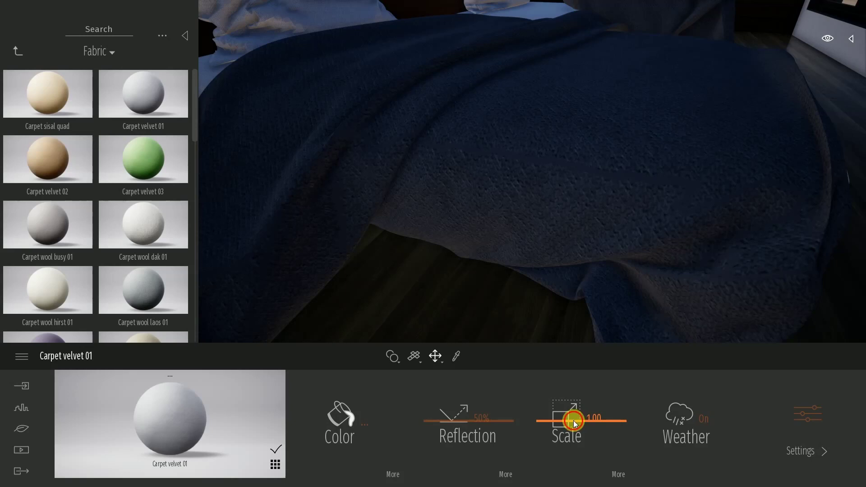
left_click_drag(574, 422, 571, 429)
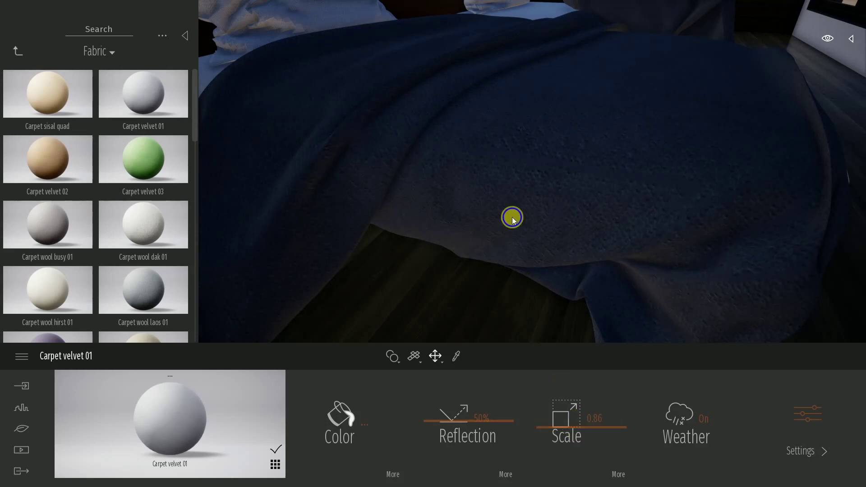
scroll(512, 219, "down", 5)
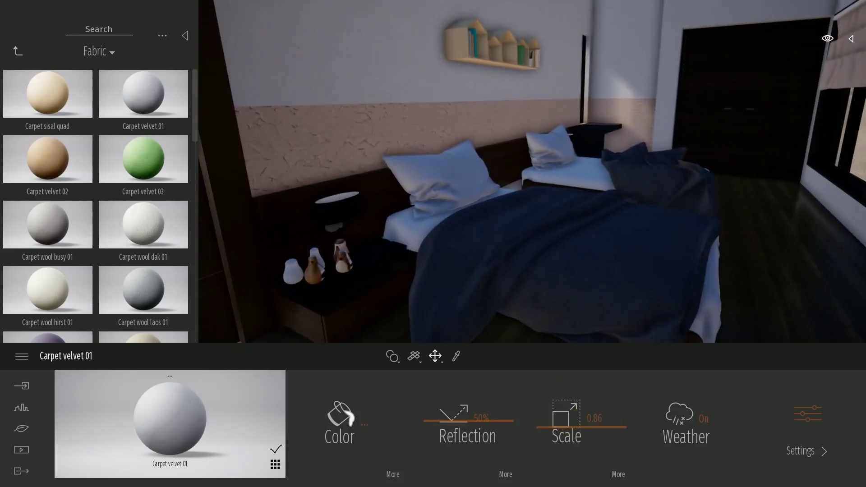
key("Right")
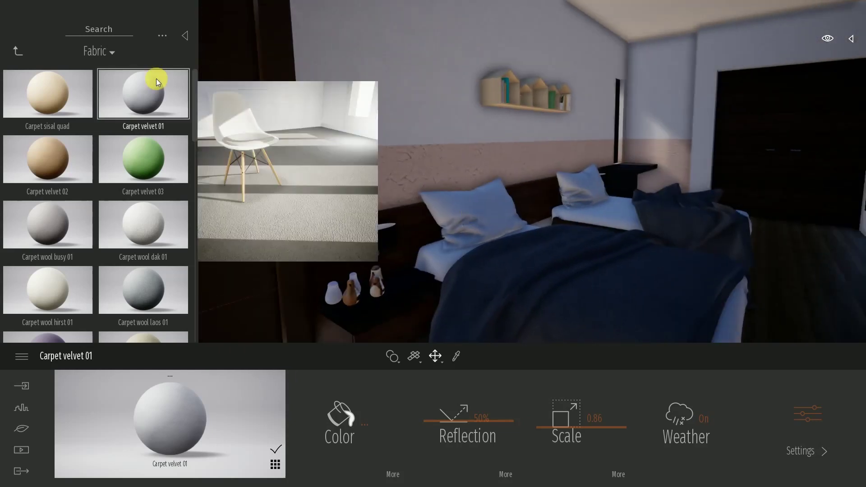
Step: Give the bedside lamp a Metal finish, Bronze then Brushed aluminium 01
left_click(20, 55)
left_click(132, 99)
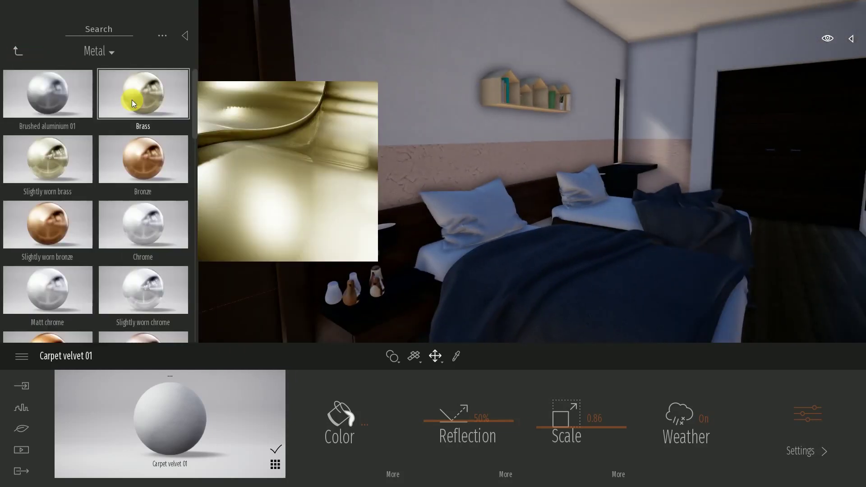
left_click(382, 243)
mouse_move(47, 93)
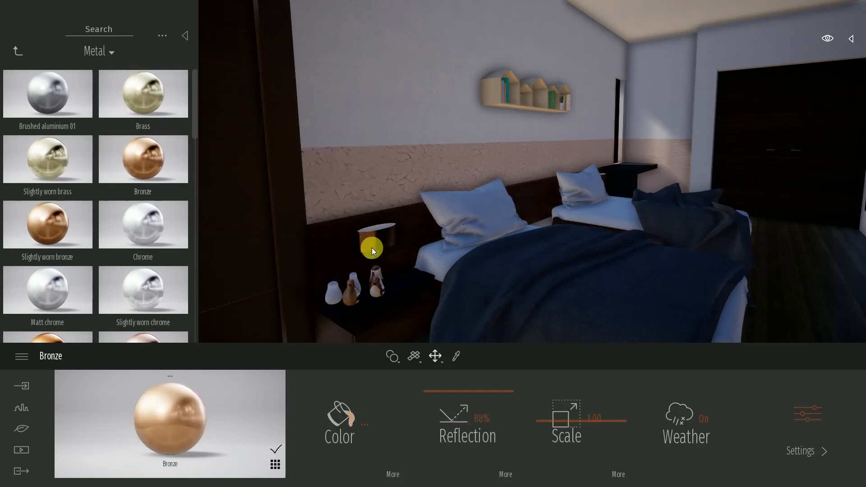
left_click_drag(48, 91, 369, 258)
Step: Set the pink wardrobe's material (Color B02) reflection to 100%
middle_click_drag(400, 257, 316, 255)
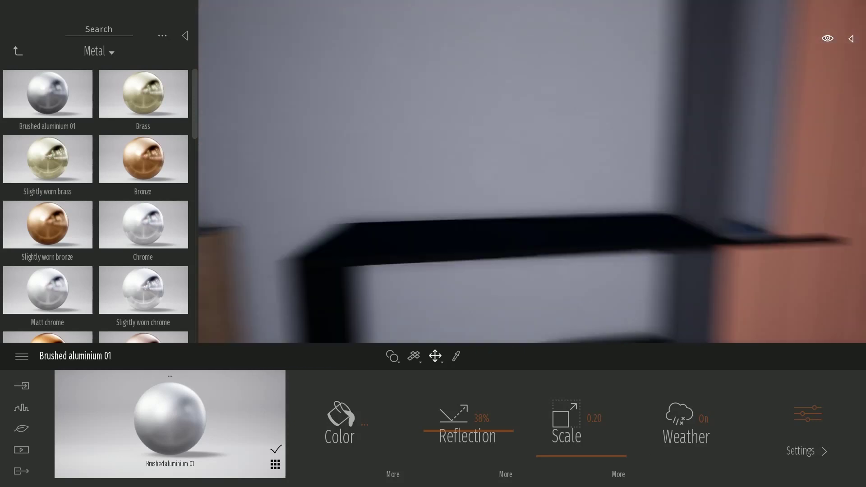
right_click_drag(402, 254, 402, 255)
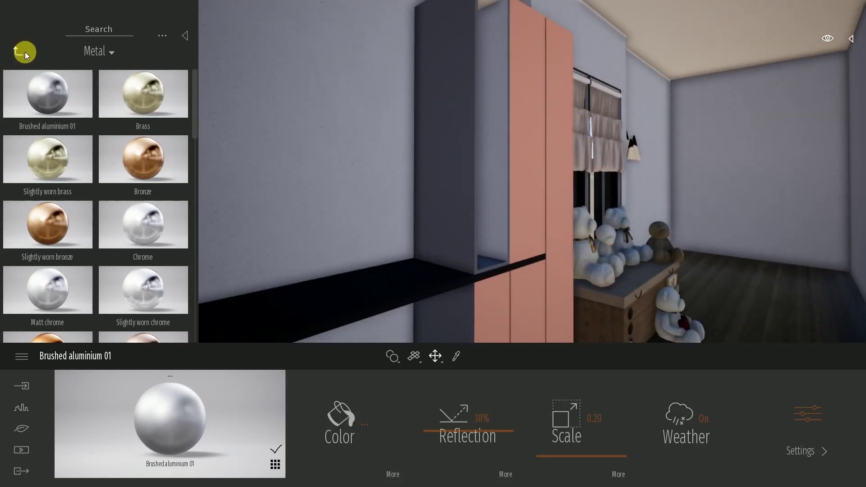
left_click(20, 50)
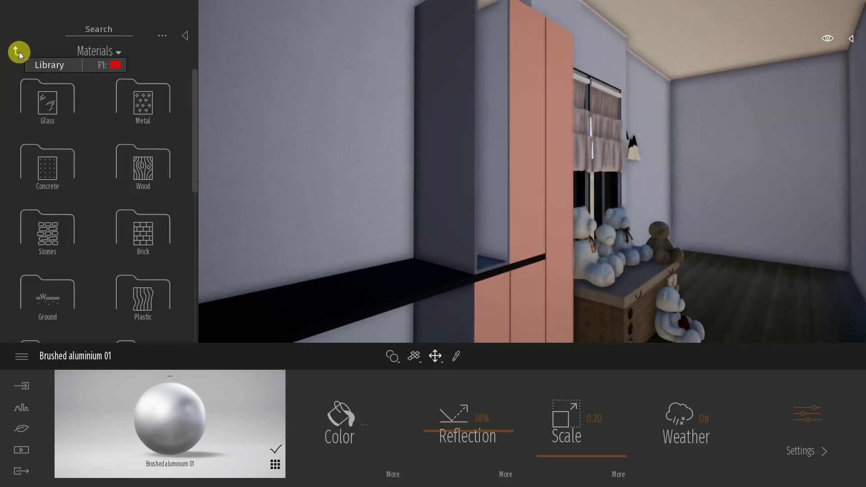
left_click(493, 313)
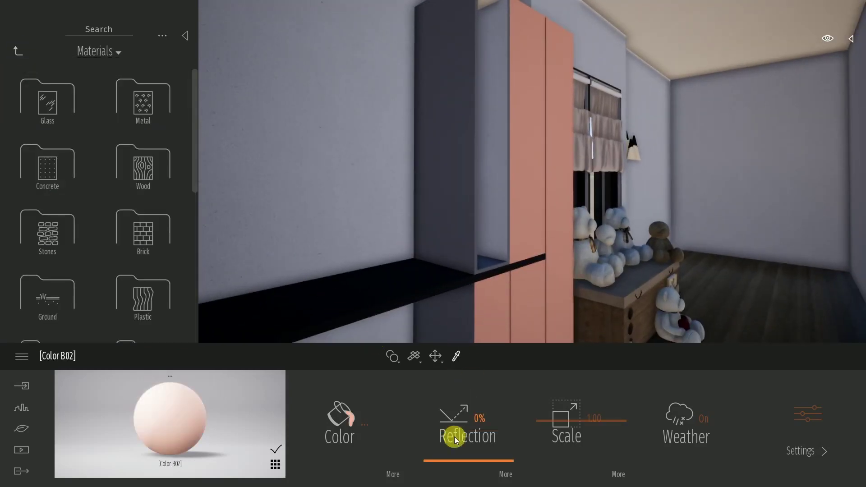
left_click(441, 465)
left_click_drag(444, 462, 451, 387)
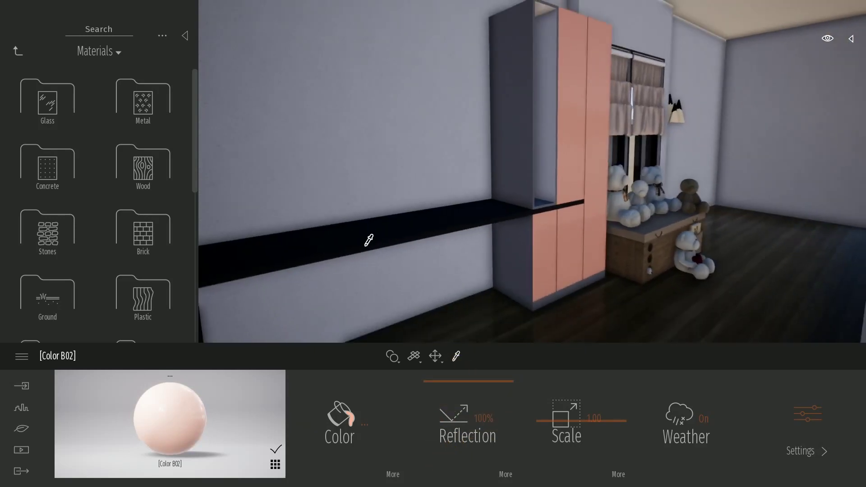
Step: Set the dark countertop's material (Color M07) reflection to 65%
left_click(358, 234)
left_click_drag(469, 481, 471, 409)
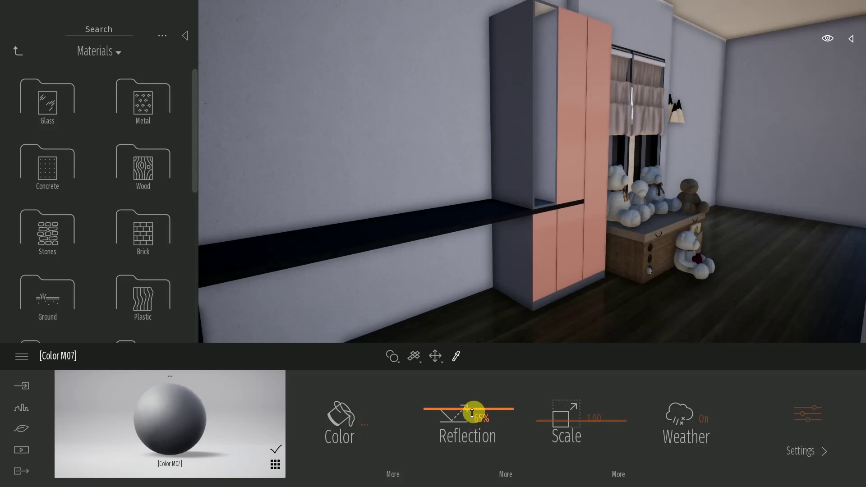
left_click(20, 55)
Step: Place Dresser 01 from Furnitures > Home > Bedroom > Storage against the far wall
left_click(45, 156)
left_click(41, 121)
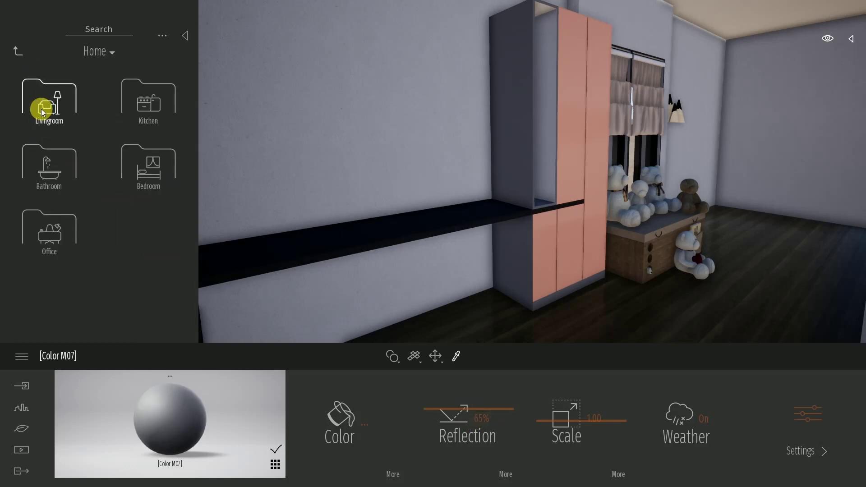
left_click(42, 109)
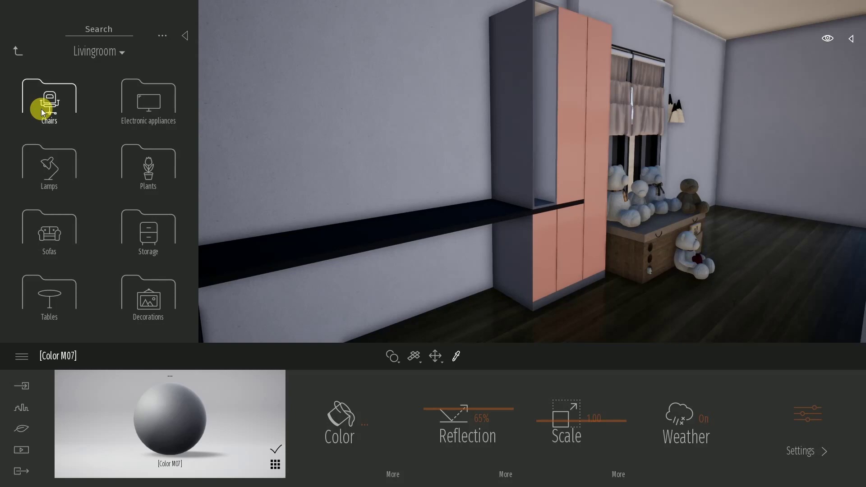
left_click(127, 221)
left_click(22, 53)
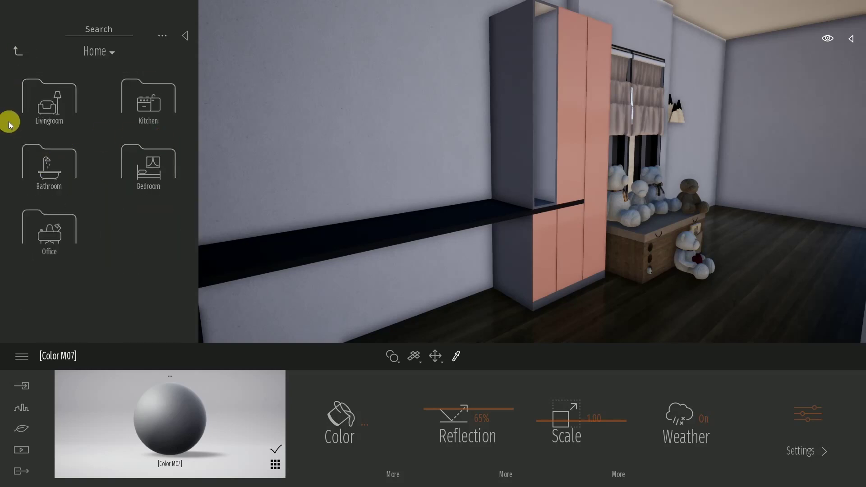
left_click(143, 167)
left_click(140, 106)
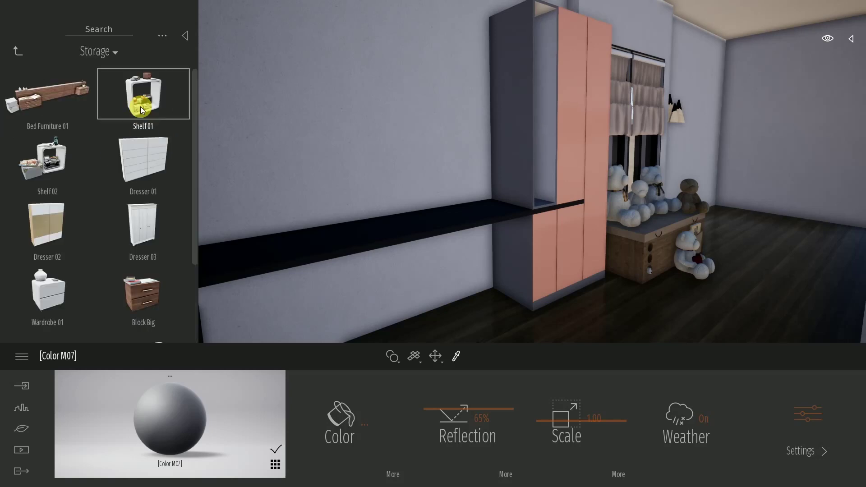
left_click(137, 163)
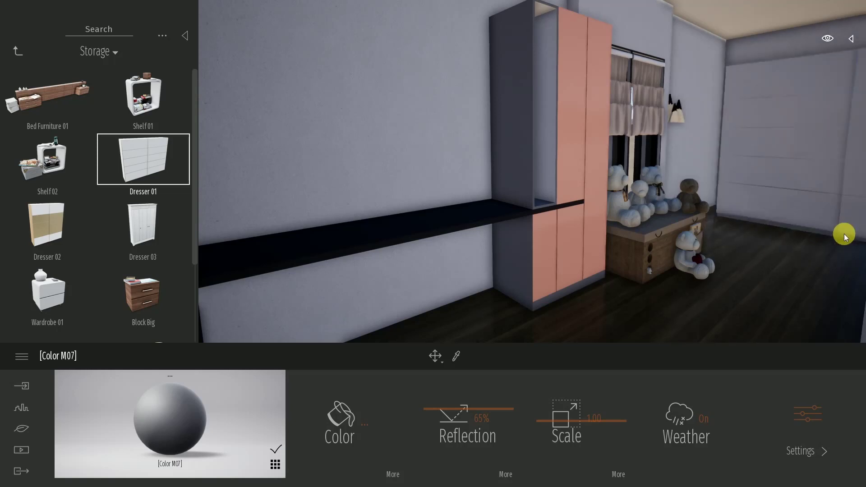
left_click(816, 227)
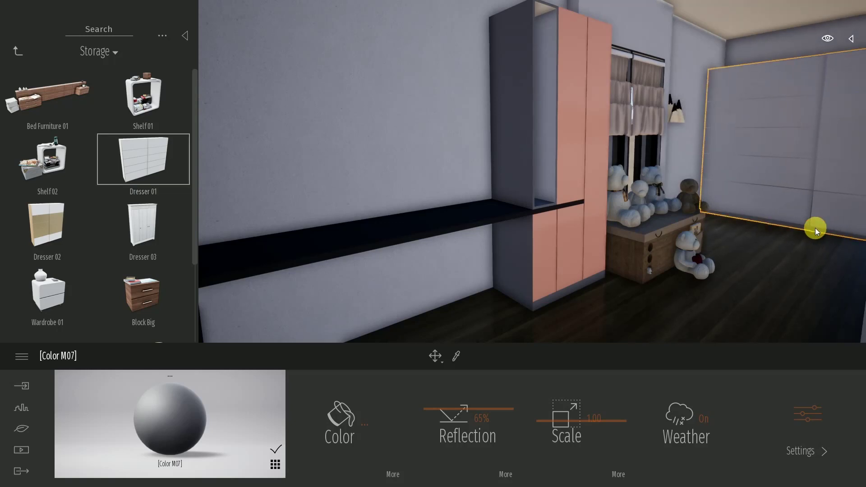
left_click_drag(770, 248, 632, 252)
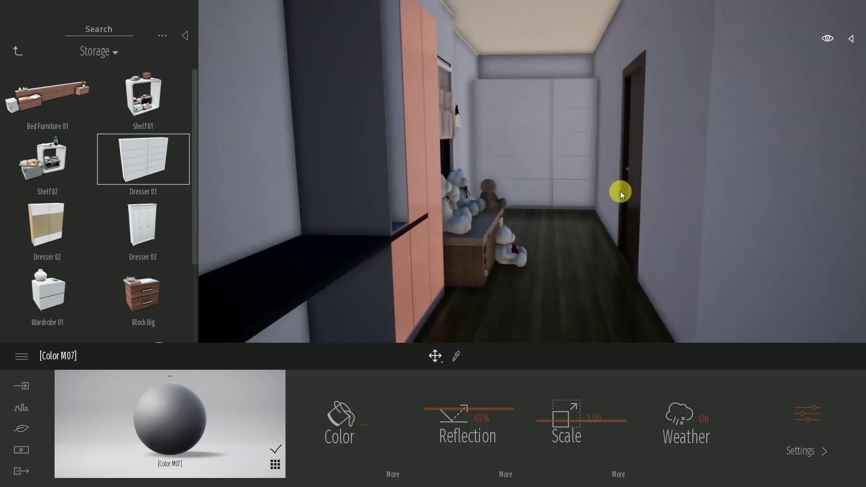
Step: Make the newly placed dresser slightly narrower and slide it a little left
left_click(573, 185)
left_click(446, 364)
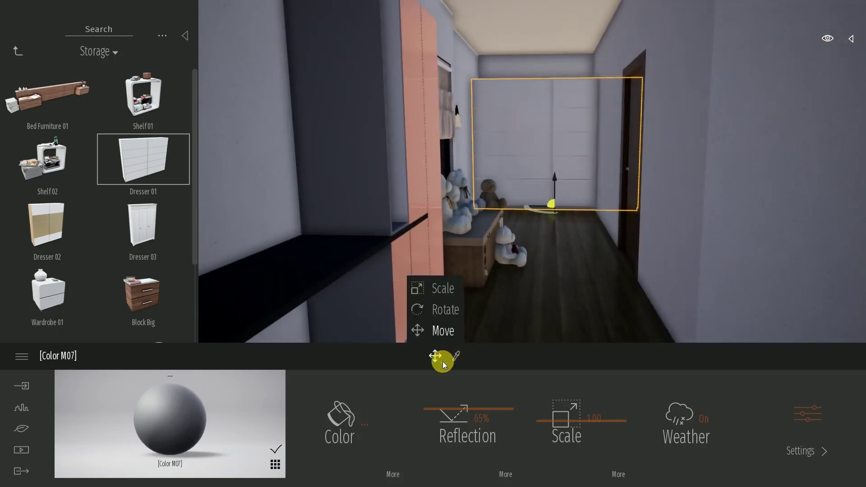
left_click(448, 288)
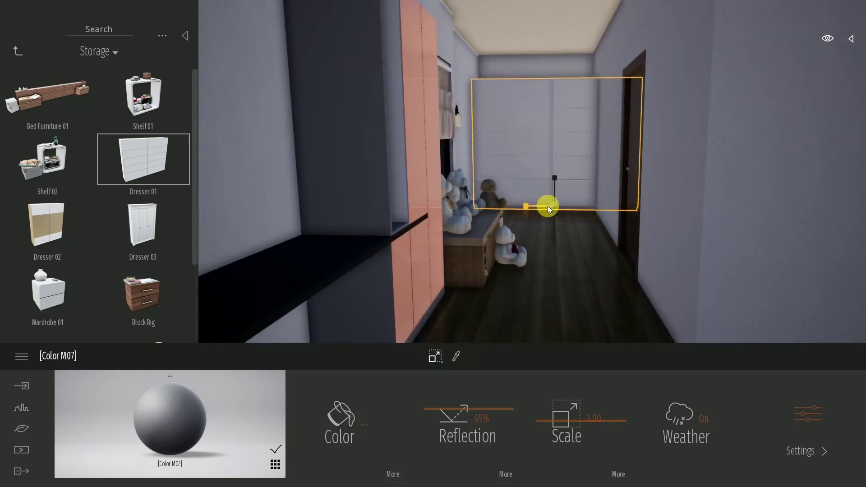
left_click_drag(527, 206, 556, 203)
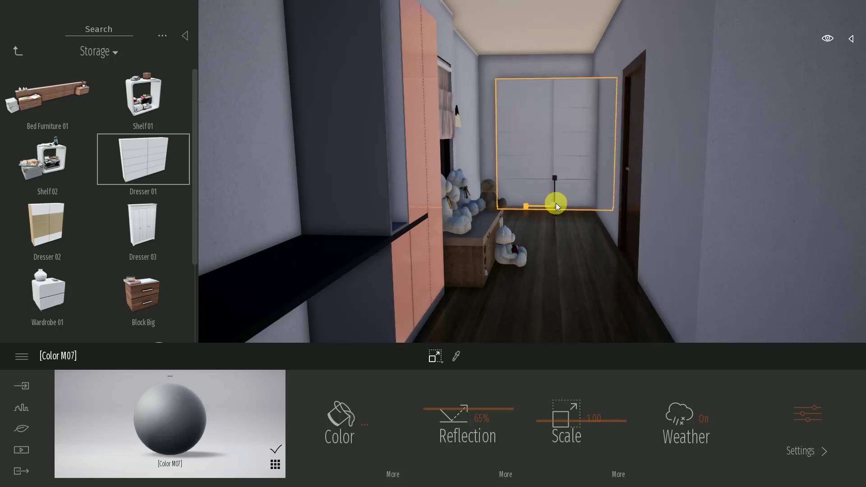
left_click(443, 361)
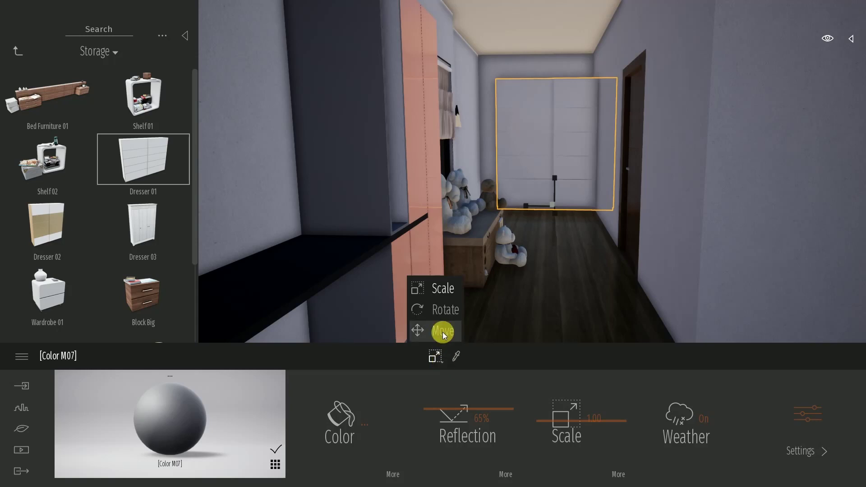
left_click(442, 332)
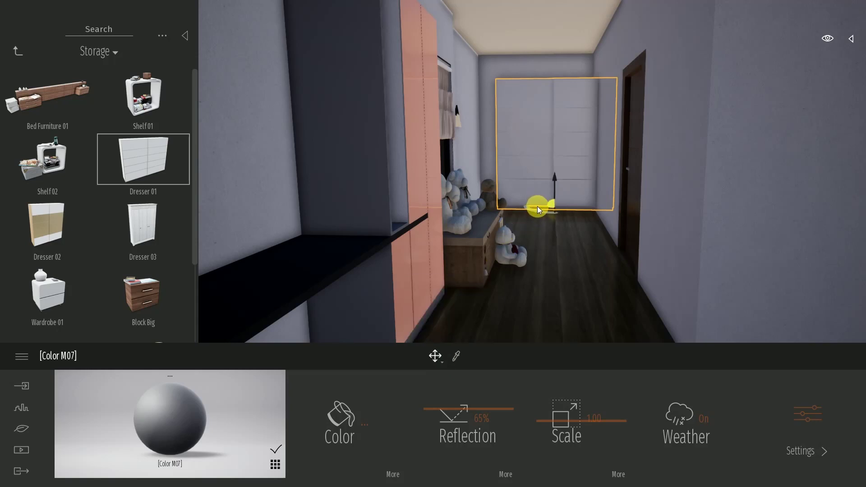
left_click_drag(539, 206, 519, 208)
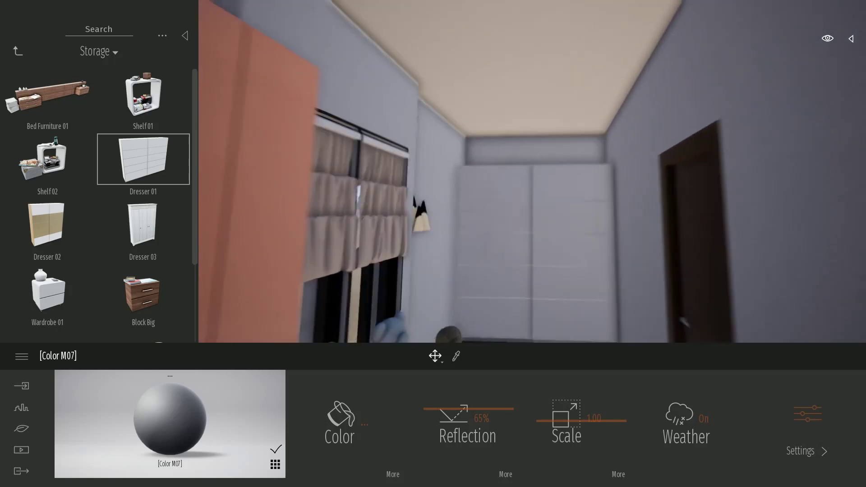
Step: Widen the end-of-room wardrobe and push it back flush against the wall
mouse_move(530, 285)
left_mouse_down()
mouse_move(496, 253)
mouse_move(578, 265)
left_mouse_up()
left_click(516, 282)
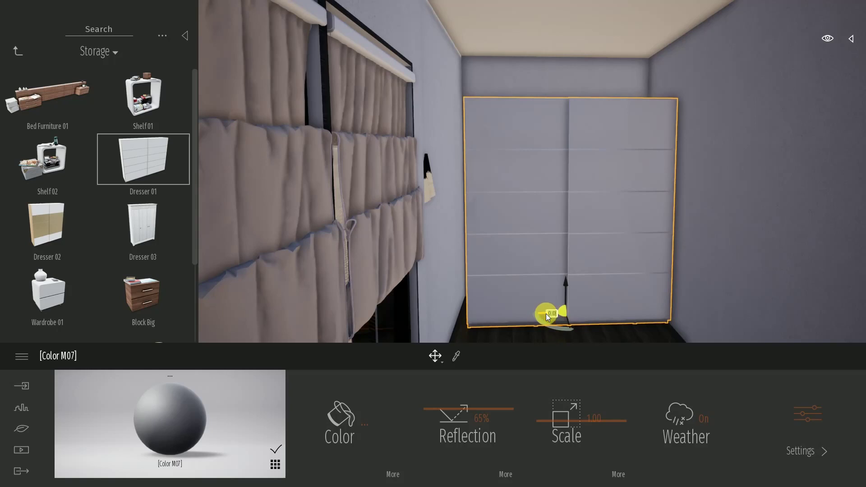
left_click_drag(547, 315, 537, 313)
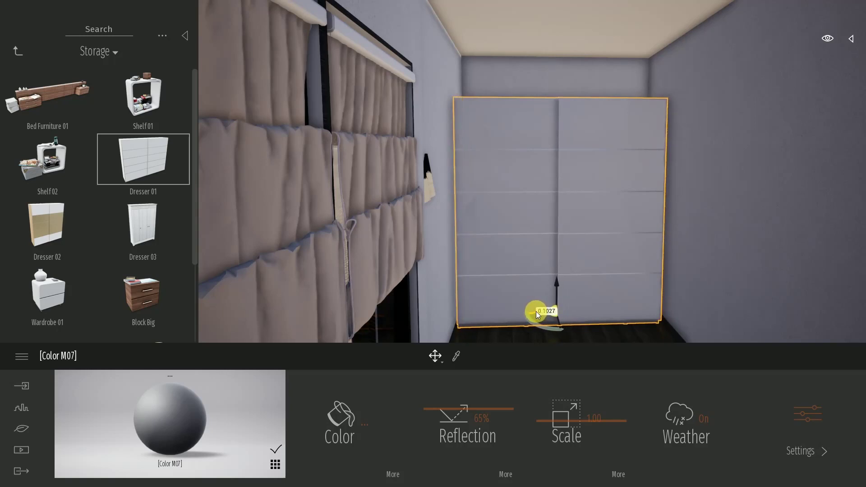
left_click(444, 365)
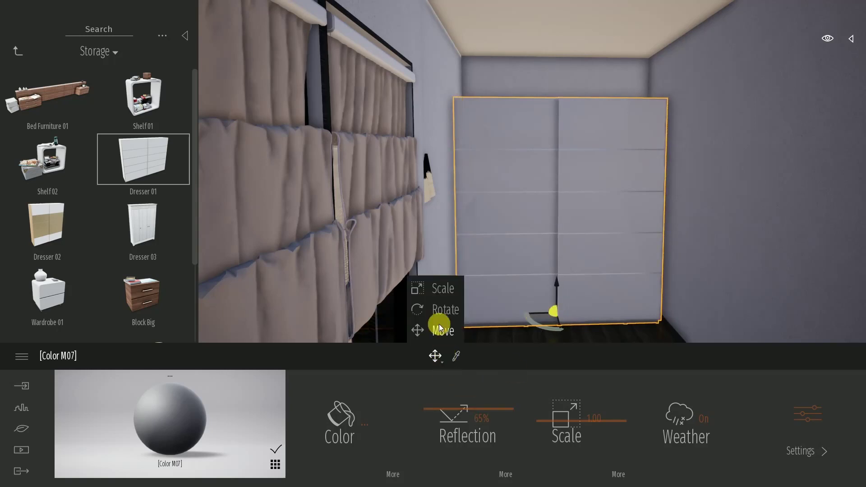
left_click(444, 294)
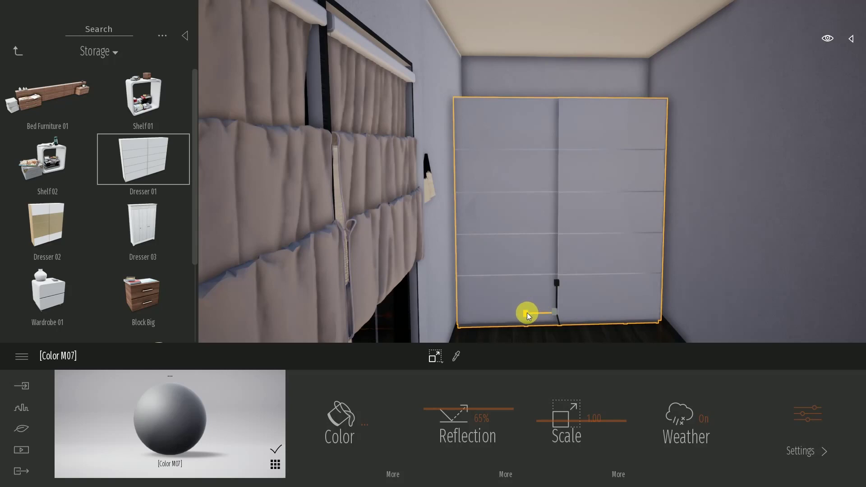
left_click_drag(527, 313, 525, 313)
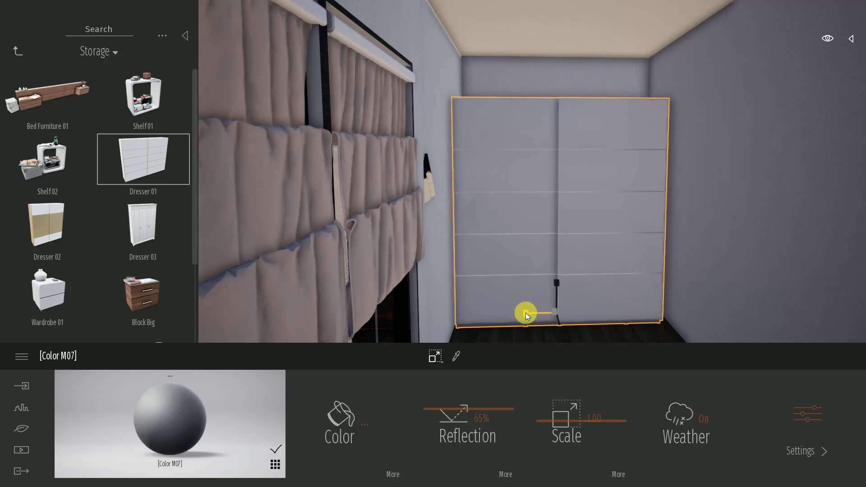
left_click_drag(526, 313, 524, 316)
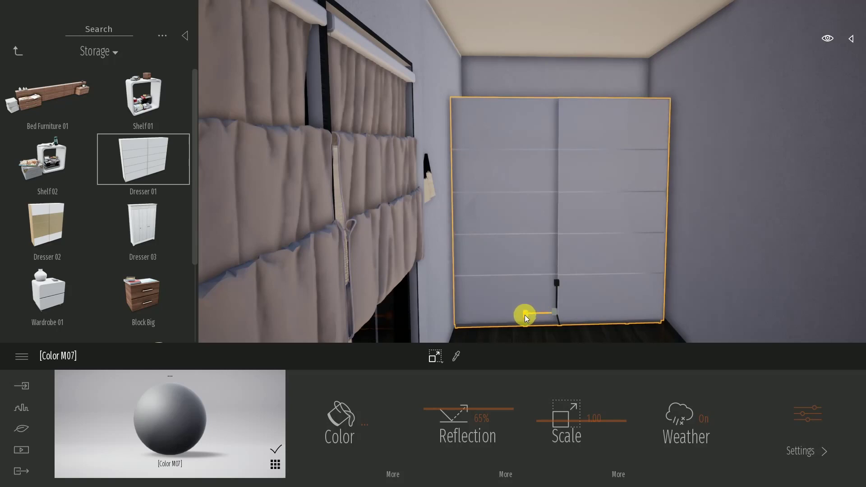
left_click(442, 362)
left_click(440, 329)
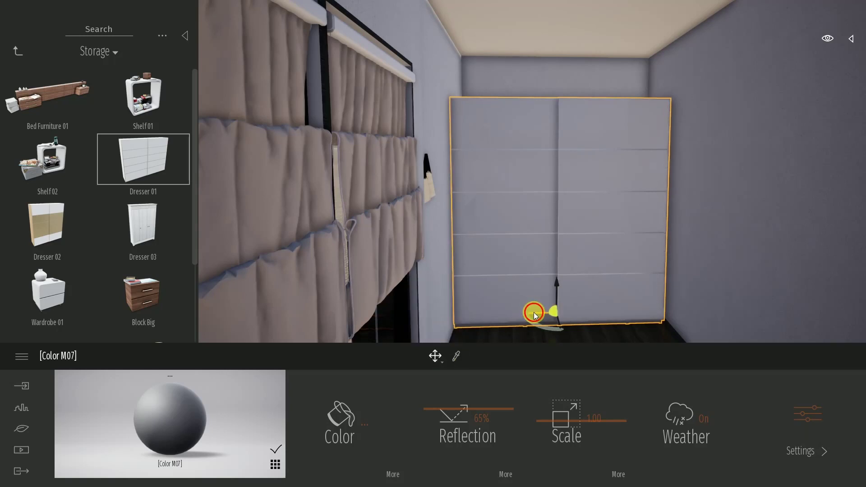
left_click_drag(534, 312, 537, 312)
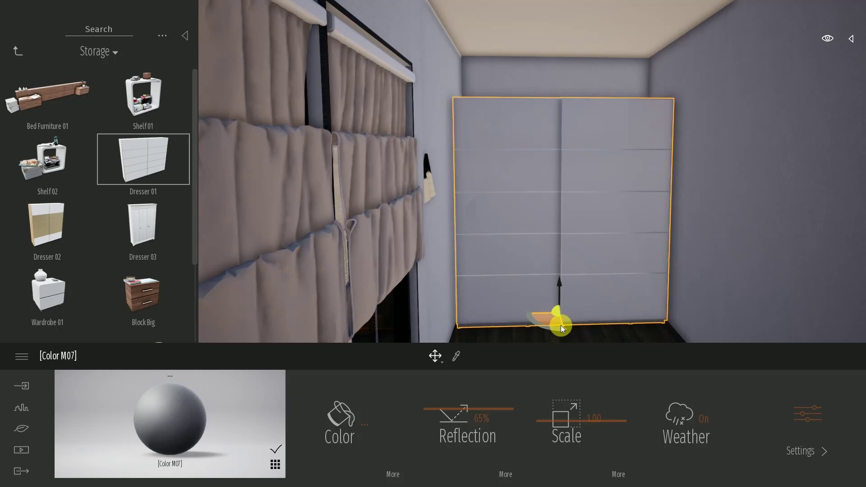
left_click_drag(563, 323, 561, 315)
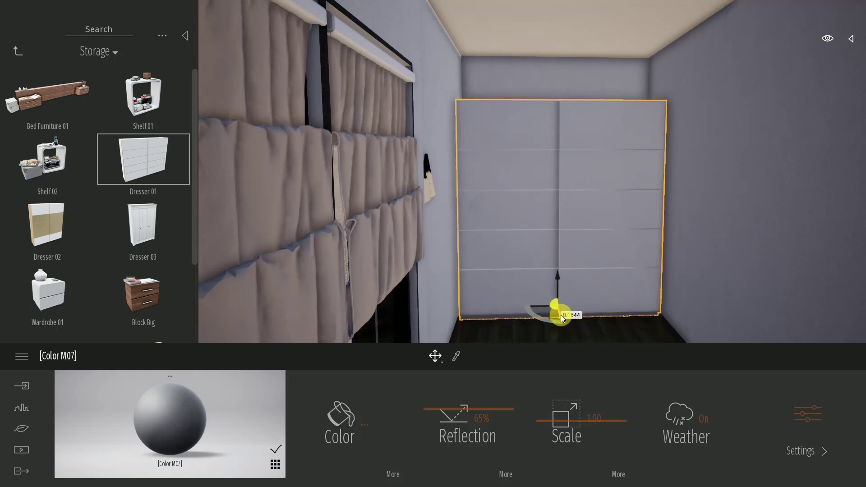
mouse_move(561, 315)
right_mouse_down()
mouse_move(605, 311)
mouse_move(576, 308)
right_mouse_up()
left_click(577, 310)
Step: Place a Shelf 01 bookshelf by the doorway corner, rotated about 85°
left_click(13, 55)
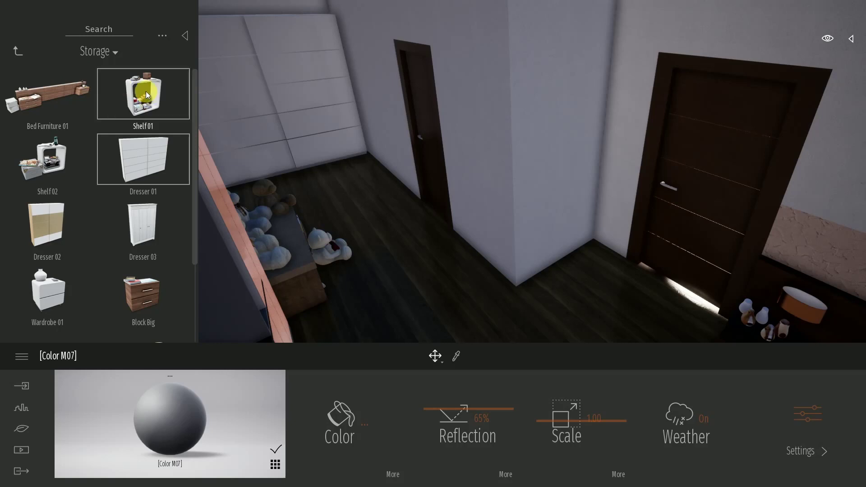
left_click_drag(145, 91, 457, 278)
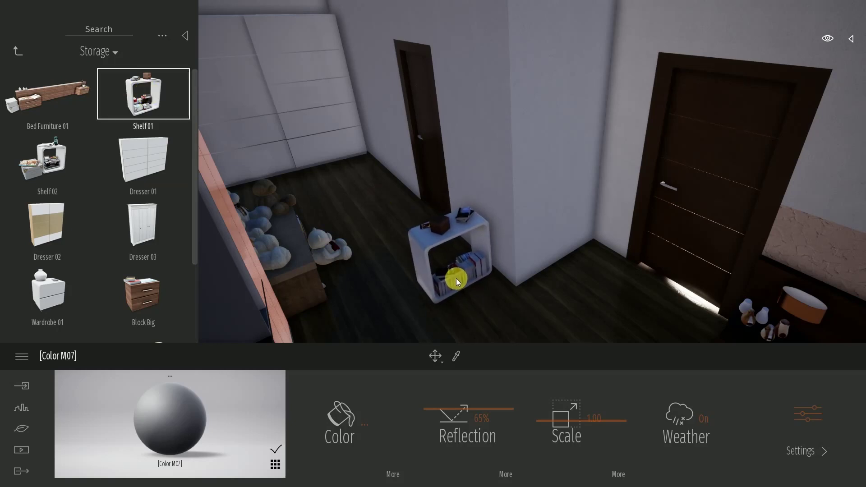
left_click(456, 278)
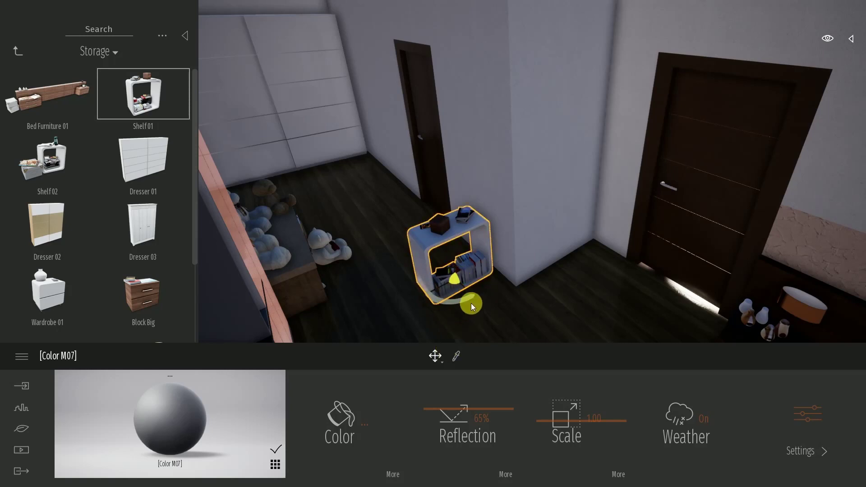
mouse_move(471, 303)
left_mouse_down()
mouse_move(418, 314)
mouse_move(438, 283)
mouse_move(453, 278)
left_mouse_up()
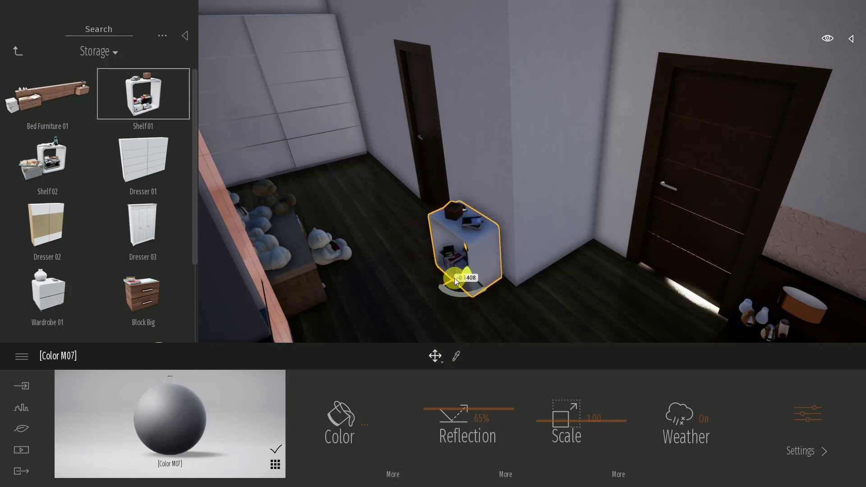
Step: Place a Ficus Golden King from Home > Livingroom > Plants beside the door
left_click(20, 50)
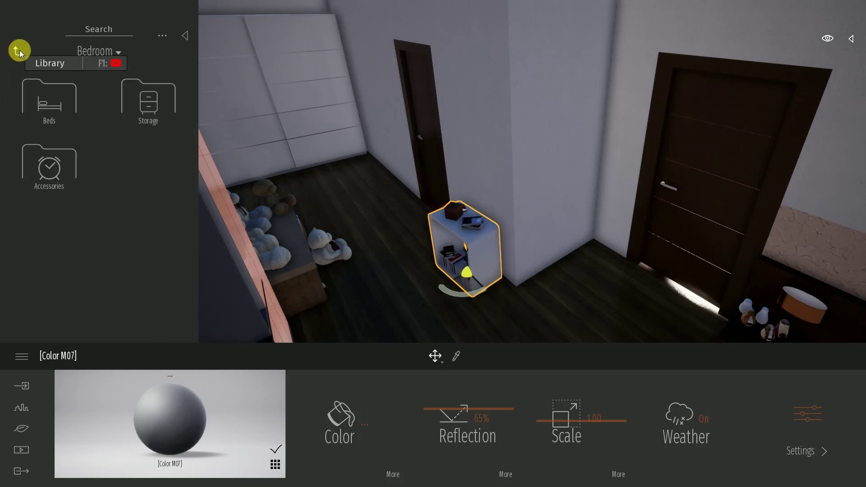
left_click(20, 50)
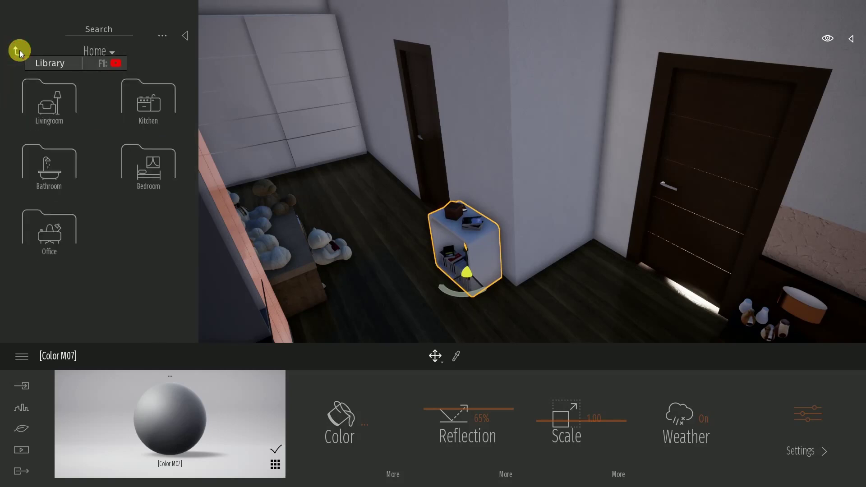
left_click(20, 50)
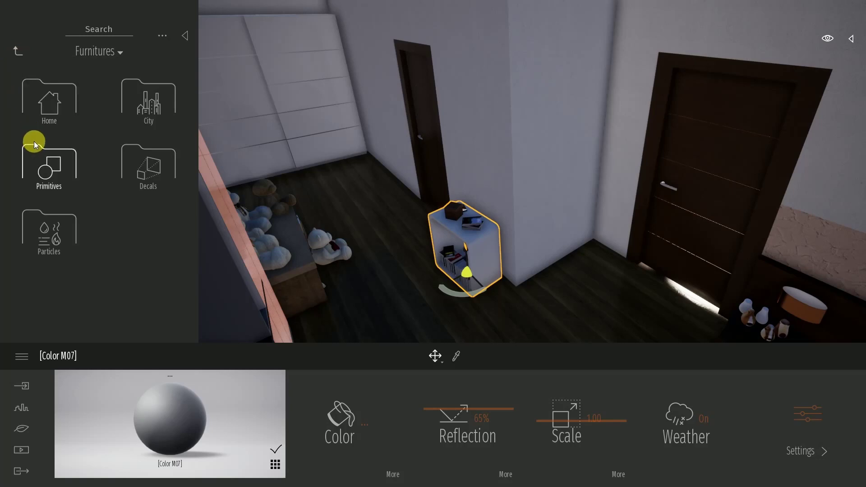
left_click(47, 116)
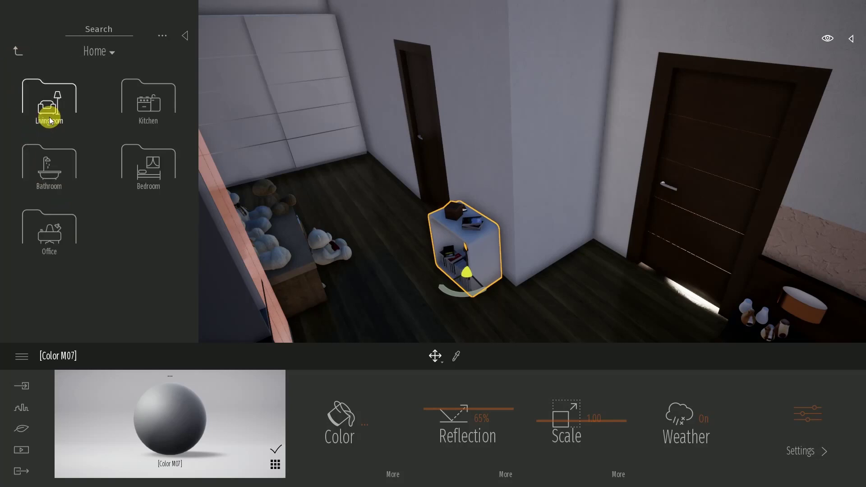
left_click(49, 113)
left_click(151, 159)
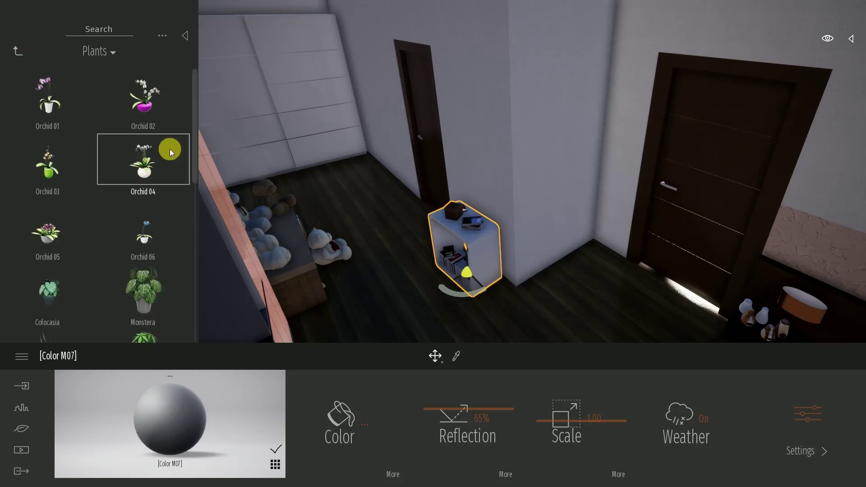
scroll(197, 176, "down", 2)
left_click_drag(196, 172, 190, 249)
left_click_drag(142, 296, 591, 274)
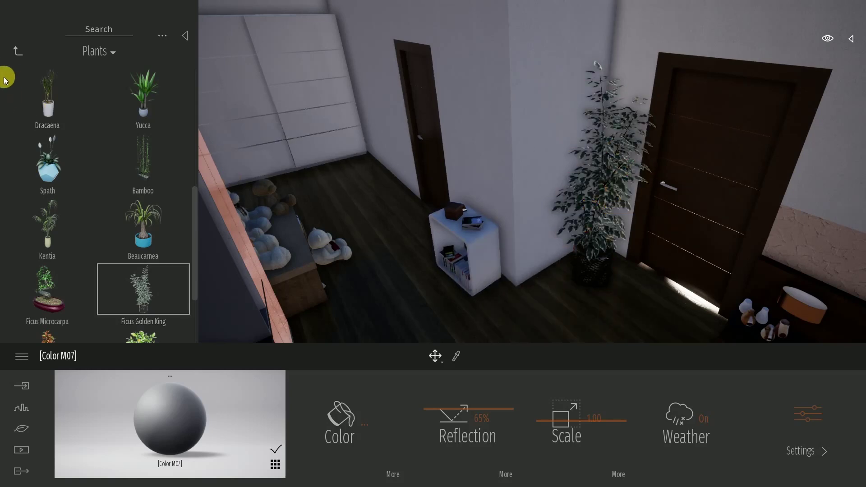
left_click(18, 47)
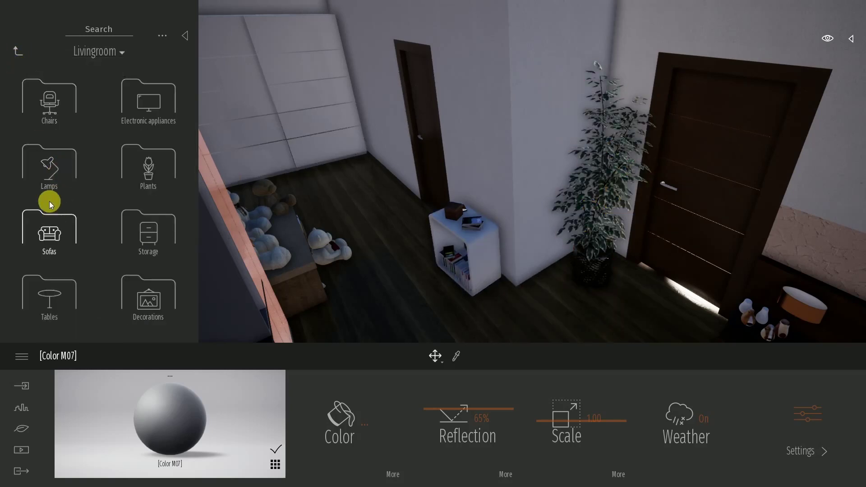
Step: Lay a Carpet 150x80 from Livingroom > Decorations on the floor beside the bookshelf
left_click(15, 48)
left_click(40, 120)
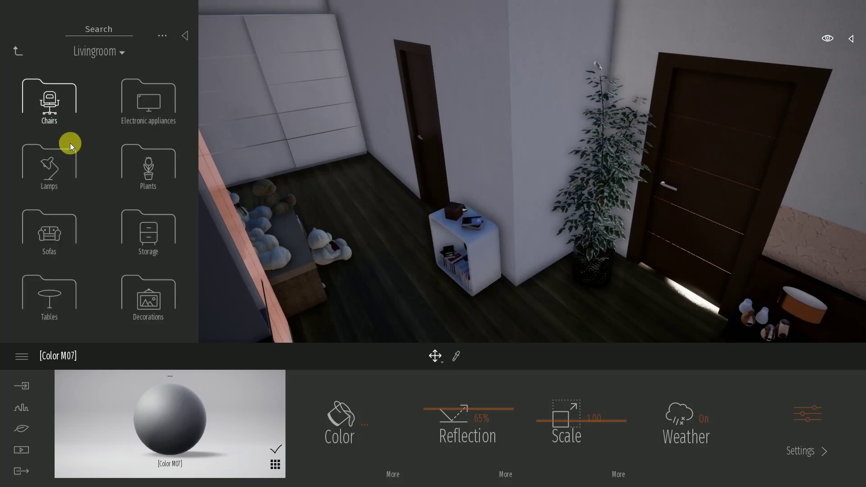
left_click(164, 283)
left_click_drag(196, 97, 194, 302)
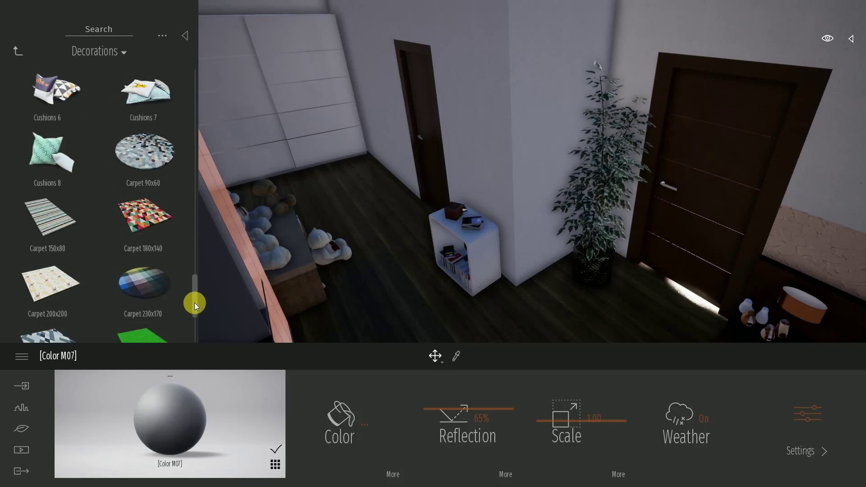
mouse_move(53, 221)
left_mouse_down()
mouse_move(408, 230)
mouse_move(395, 231)
left_mouse_up()
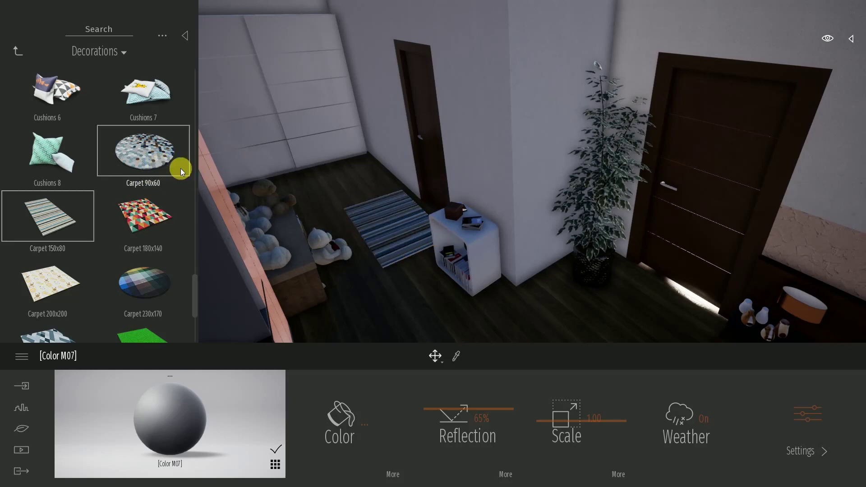
left_click_drag(196, 282, 195, 238)
right_click_drag(336, 291, 406, 289)
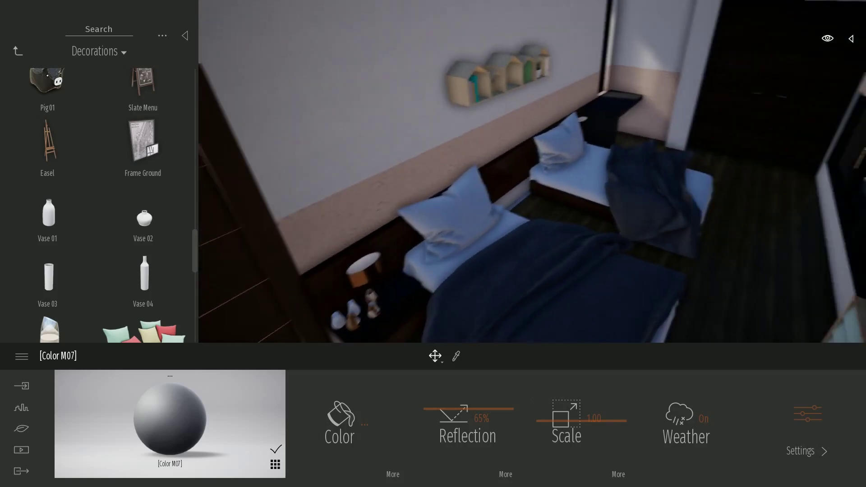
Step: Place a Vase 01 decoration on the nightstand beside the bed
left_click(14, 220)
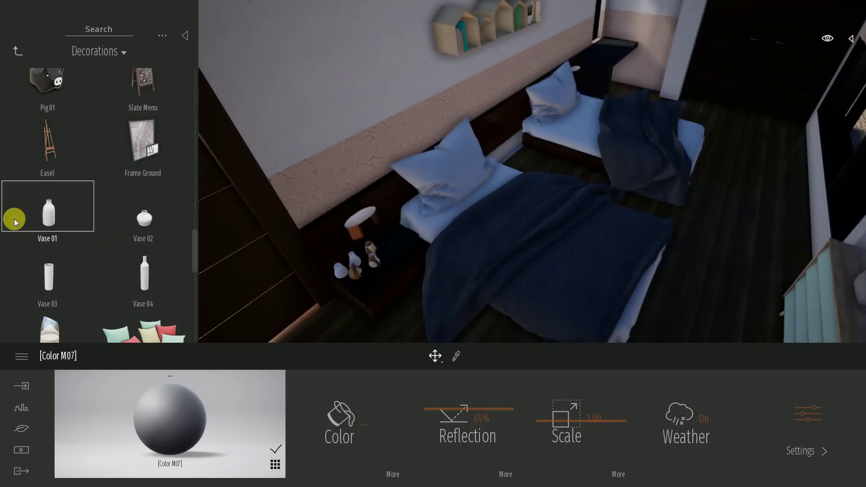
mouse_move(14, 220)
left_mouse_down()
mouse_move(402, 235)
mouse_move(442, 254)
left_mouse_up()
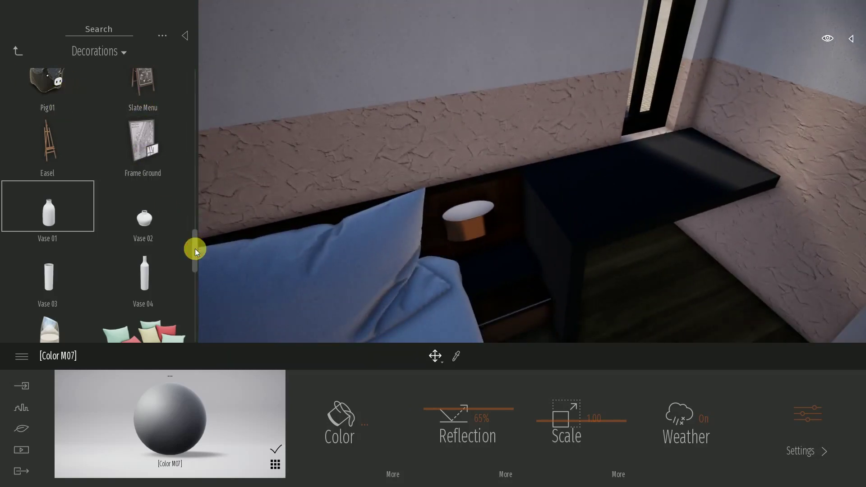
left_click_drag(195, 248, 190, 78)
left_click(15, 53)
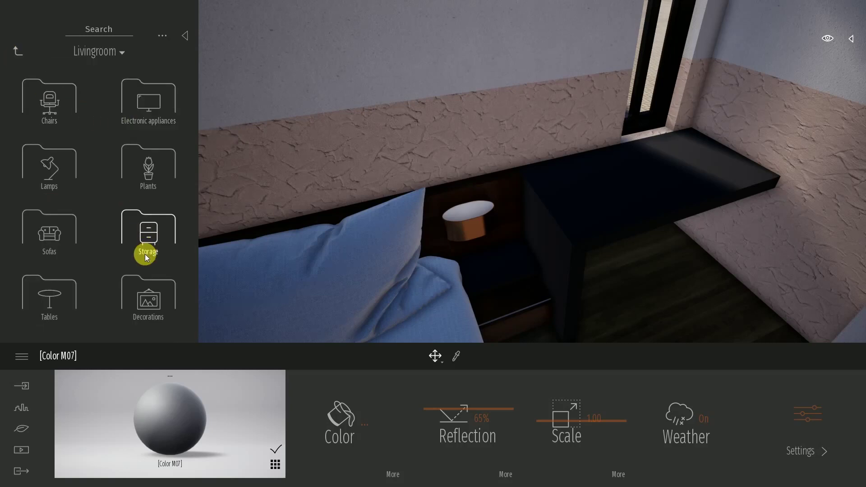
left_click(146, 299)
left_click_drag(195, 102, 196, 145)
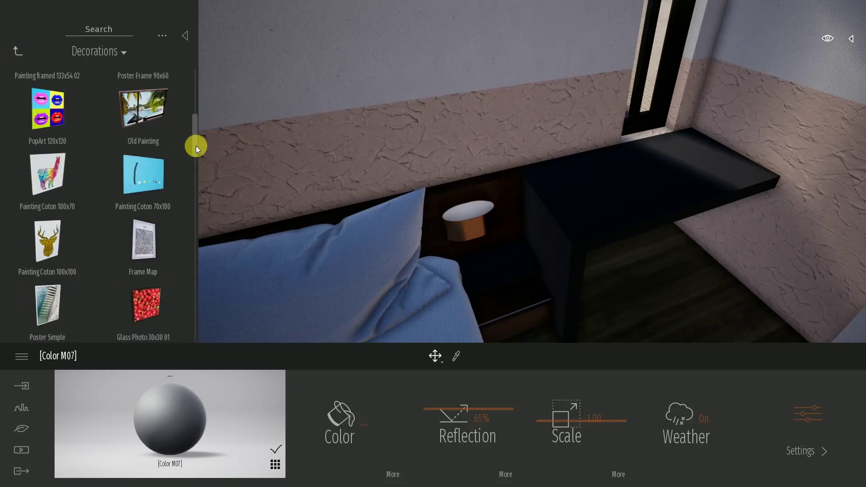
left_click(19, 55)
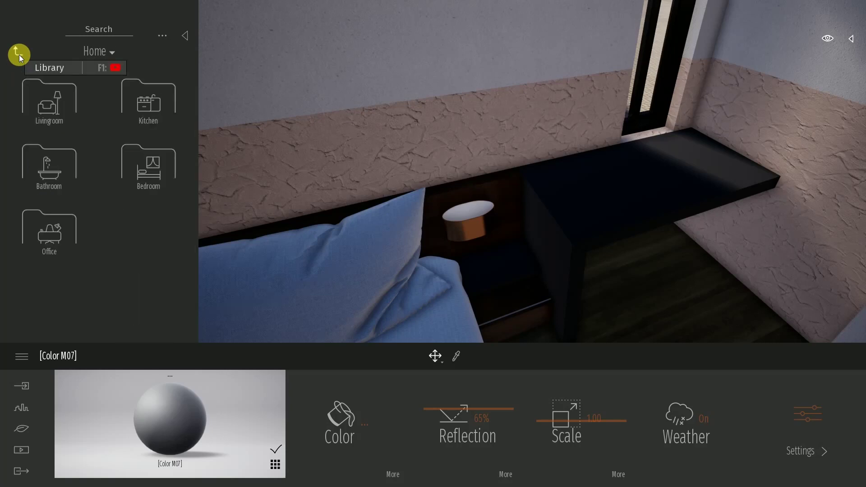
Step: From Bedroom > Accessories, put Alarm Clock 02 on the nightstand and bring Pillow 01 toward the right bed
left_click(129, 165)
left_click(52, 173)
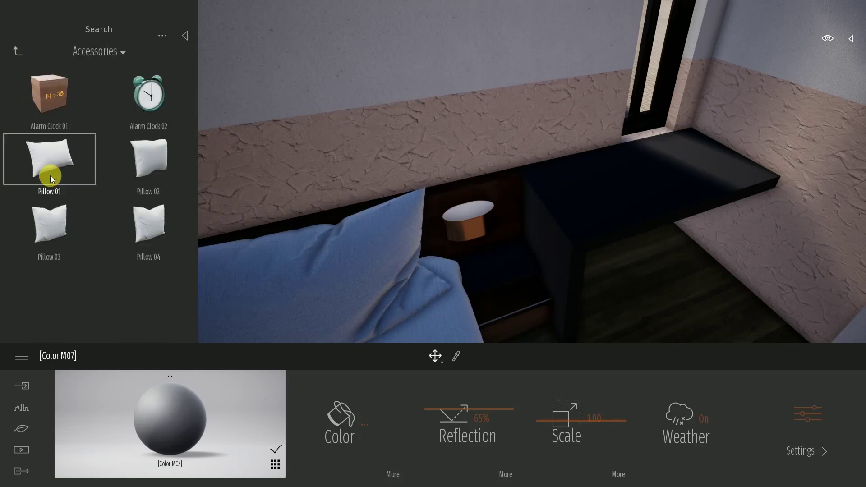
mouse_move(136, 111)
left_mouse_down()
mouse_move(505, 285)
mouse_move(497, 272)
mouse_move(510, 301)
left_mouse_up()
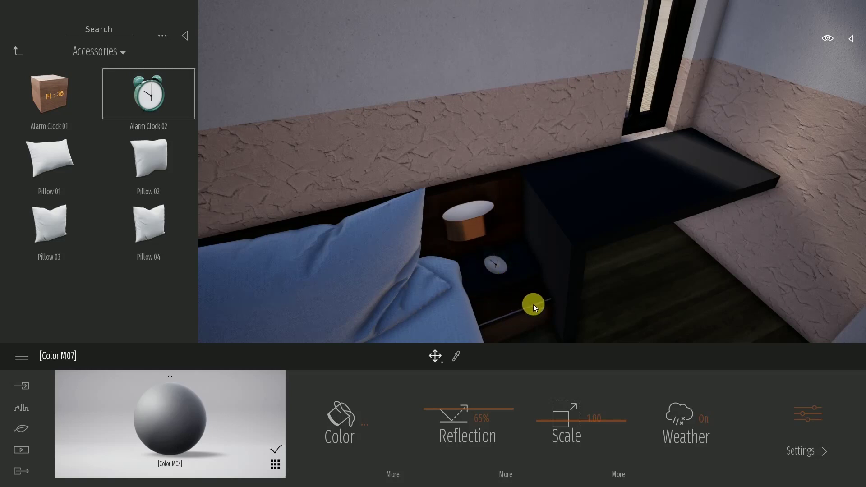
mouse_move(54, 166)
left_mouse_down()
mouse_move(816, 282)
mouse_move(756, 276)
left_mouse_up()
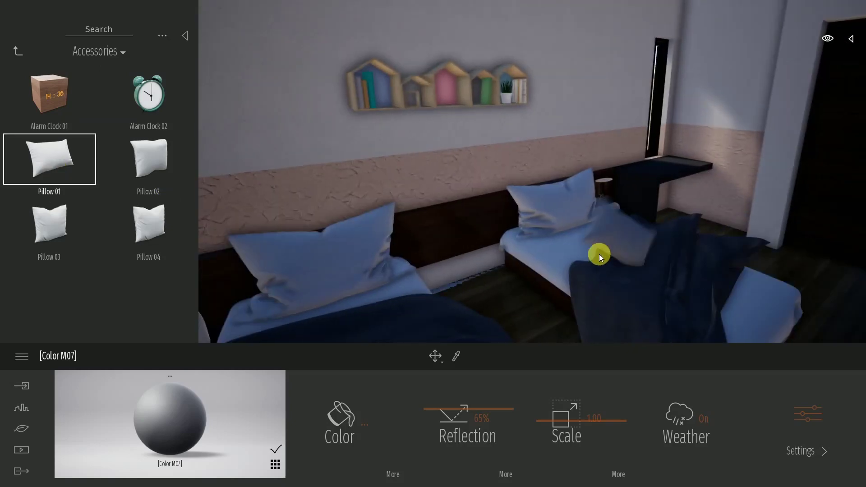
mouse_move(756, 276)
left_mouse_down()
mouse_move(577, 249)
mouse_move(586, 237)
left_mouse_up()
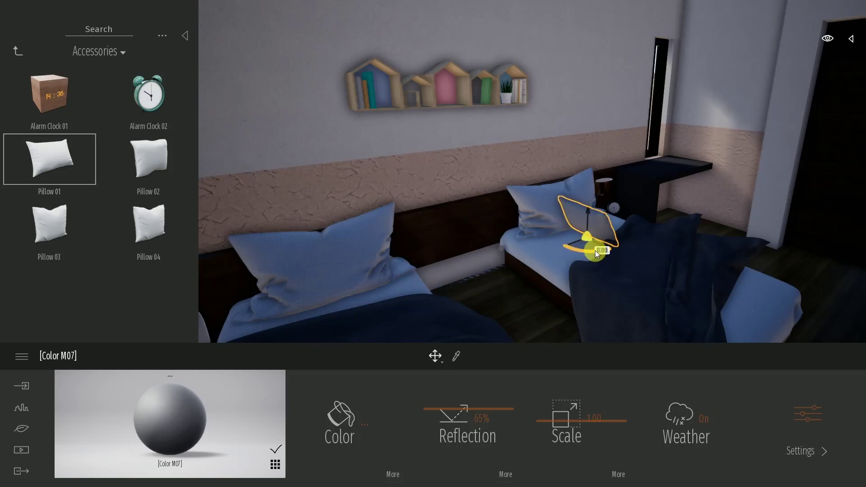
Step: Rotate Pillow 01 and slide it to lean against the far bed's existing pillow
left_click_drag(594, 250, 535, 253)
left_click(584, 236)
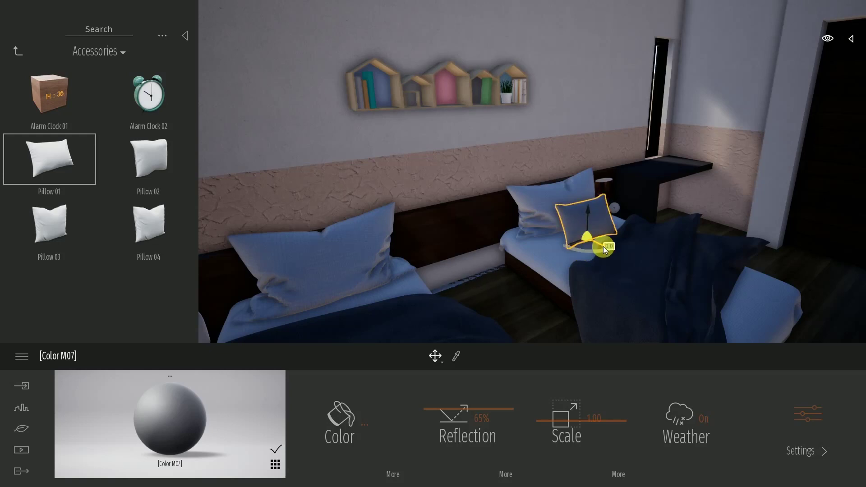
left_click_drag(602, 247, 507, 285)
mouse_move(507, 285)
right_mouse_down()
mouse_move(632, 279)
mouse_move(470, 291)
right_mouse_up()
left_click(471, 291)
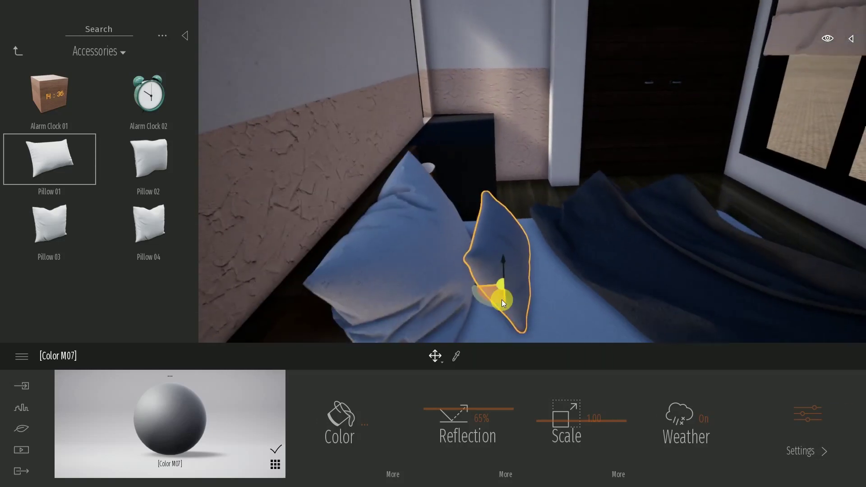
mouse_move(482, 283)
left_mouse_down()
mouse_move(473, 297)
mouse_move(510, 303)
mouse_move(515, 283)
left_mouse_up()
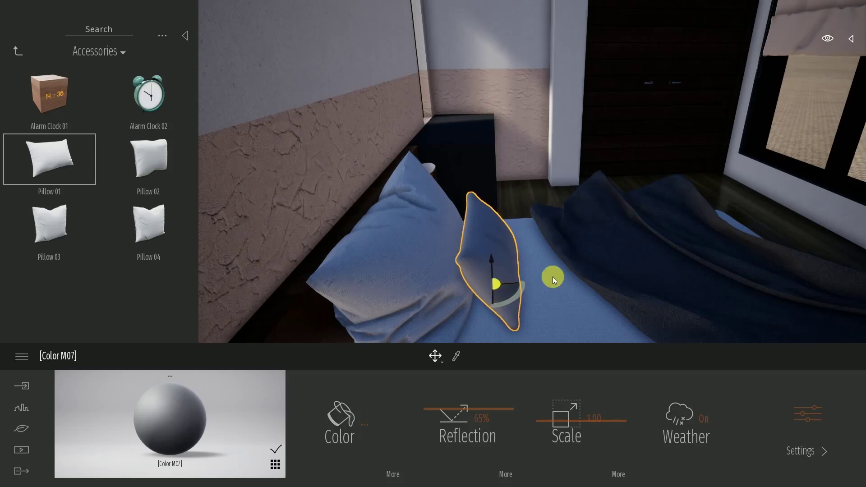
right_click_drag(553, 277, 552, 277)
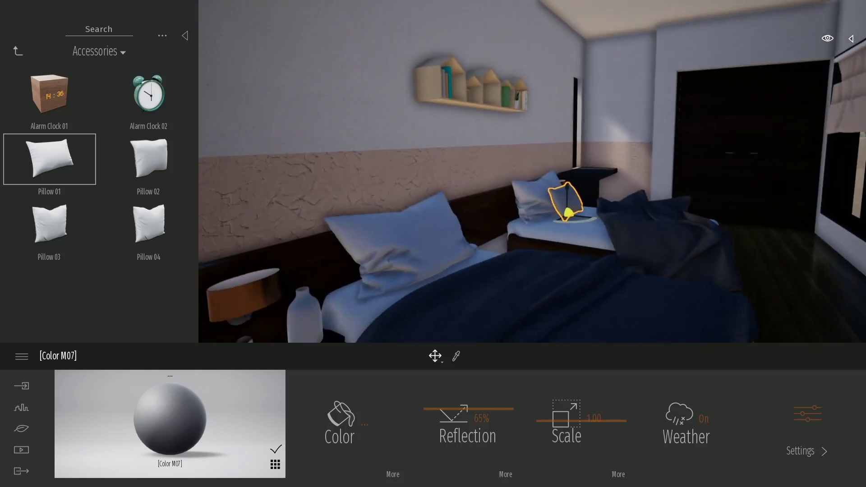
left_click(556, 276)
right_click_drag(556, 277, 556, 276)
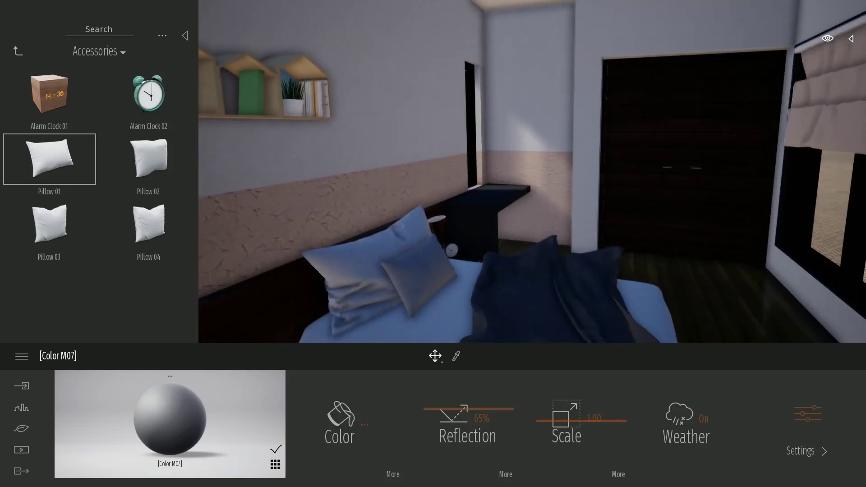
Step: Place a Virtue chair from Home > Office > Chairs on the floor by the desk
left_click(18, 56)
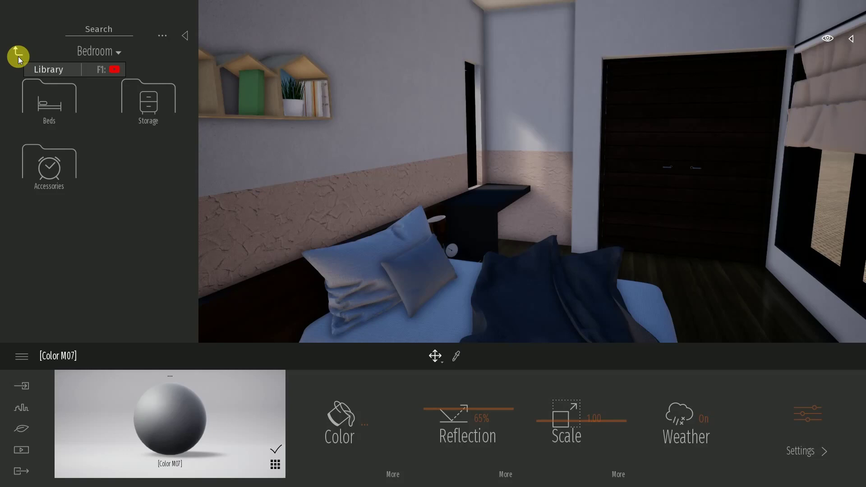
left_click(18, 56)
left_click(45, 234)
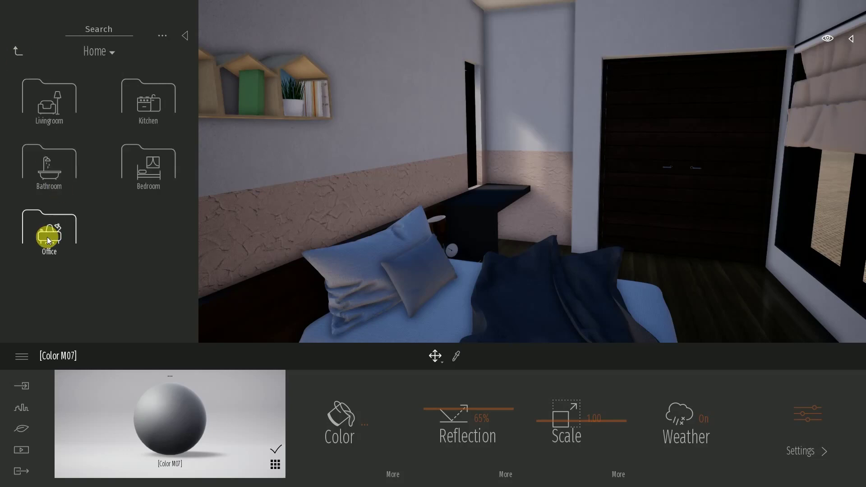
left_click(56, 121)
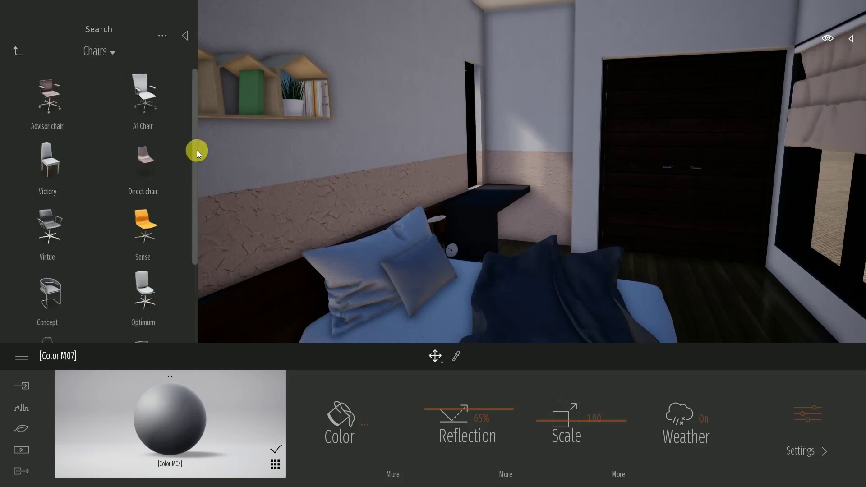
scroll(193, 234, "down", 1)
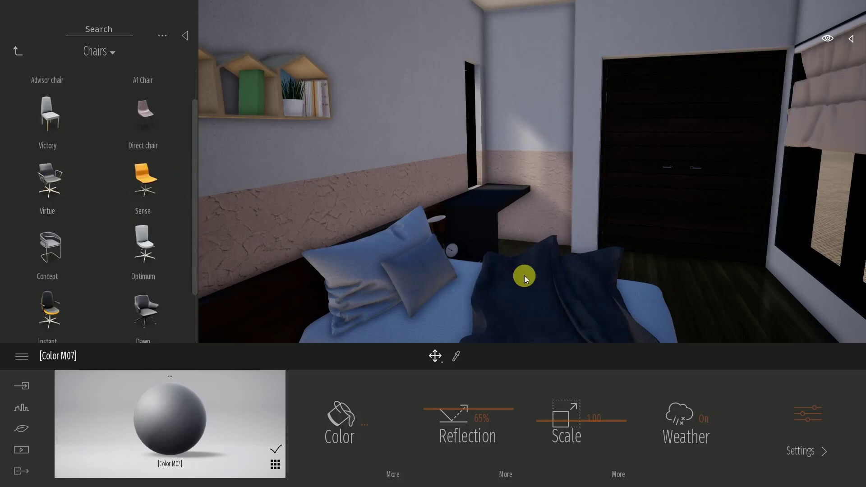
right_click_drag(526, 272, 485, 275)
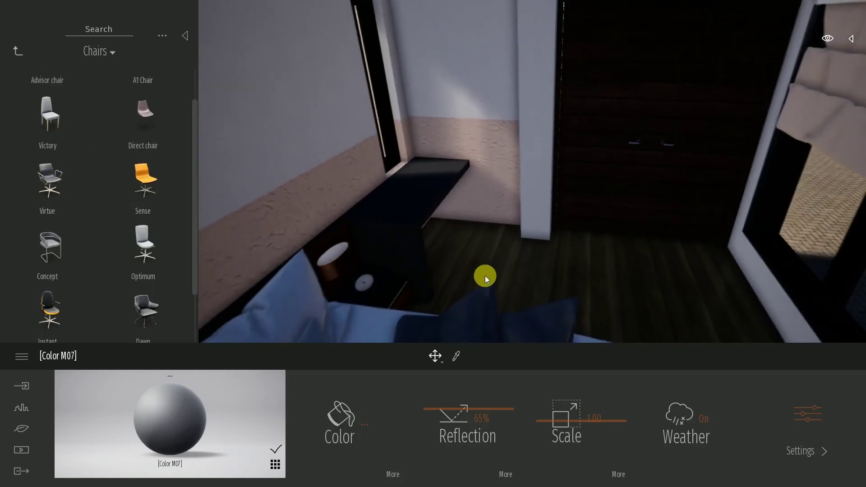
mouse_move(49, 182)
left_mouse_down()
mouse_move(496, 263)
mouse_move(476, 230)
left_mouse_up()
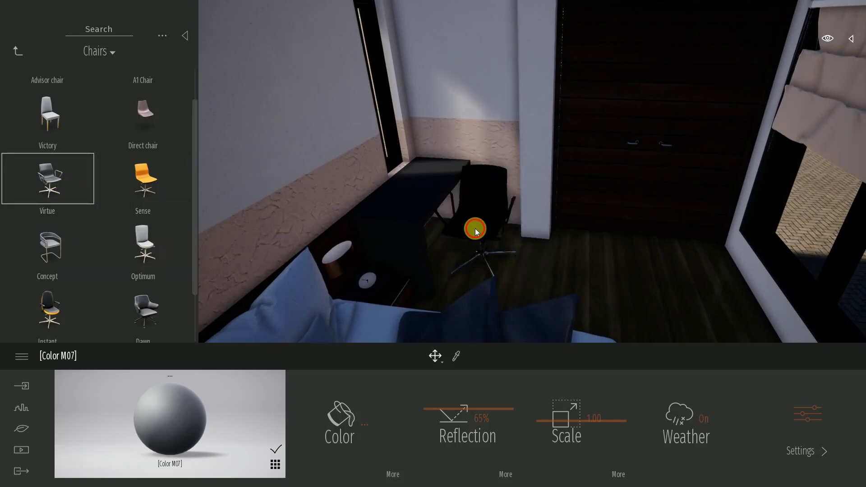
Step: Rotate the Virtue chair so it faces the desk
left_click_drag(507, 268, 485, 258)
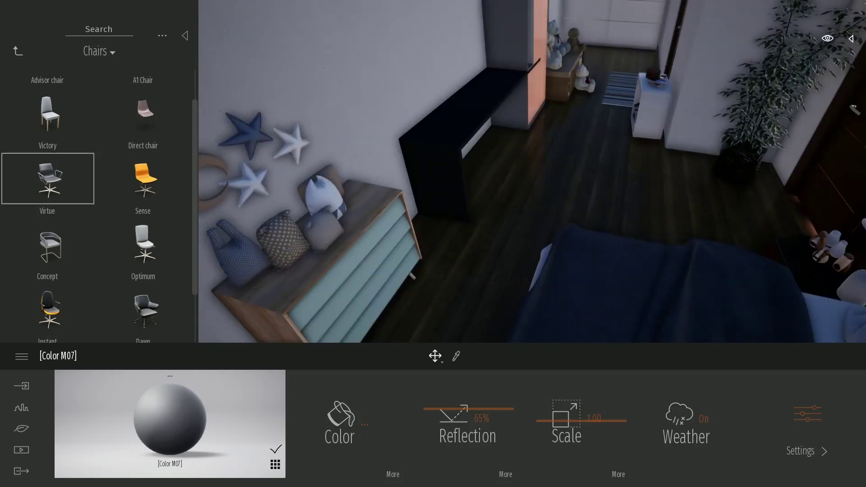
mouse_move(58, 178)
left_mouse_down()
mouse_move(395, 192)
mouse_move(524, 180)
mouse_move(570, 196)
mouse_move(529, 183)
left_mouse_up()
left_click(516, 150)
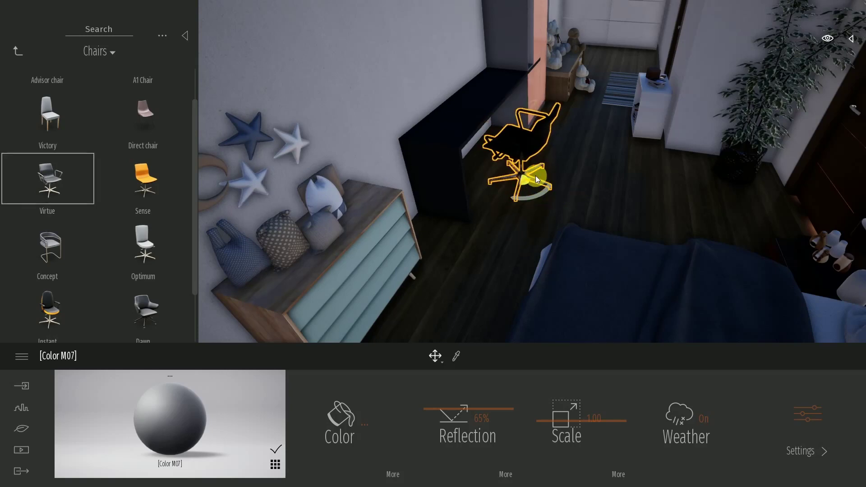
left_click_drag(533, 181, 516, 188)
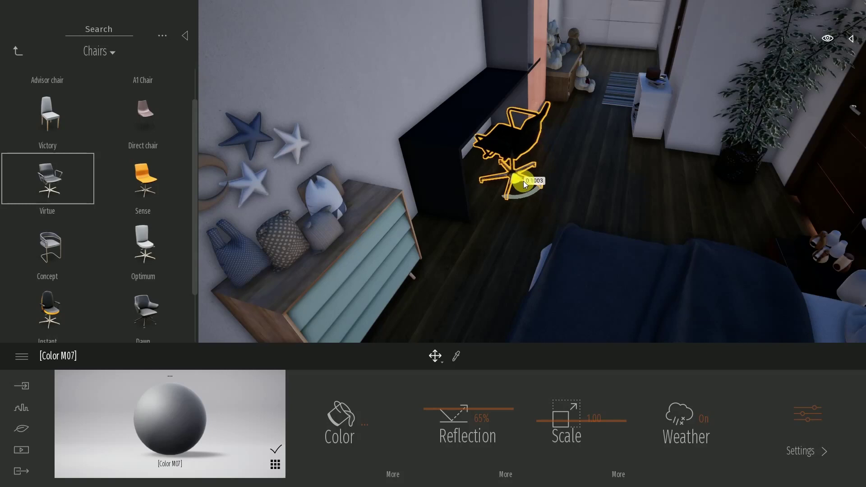
left_click(475, 219)
left_click_drag(474, 219, 31, 64)
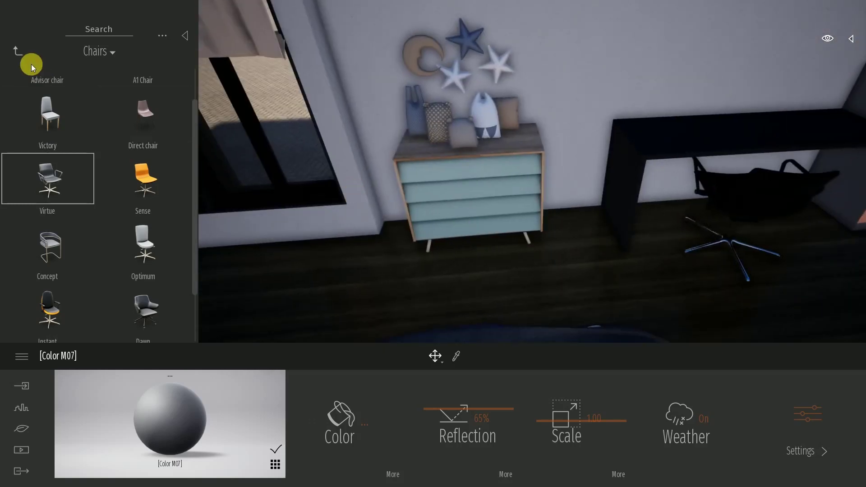
Step: Place Pencil Pot 01 and Paper Pen 01 from Office Accessories on the desk
left_click(17, 51)
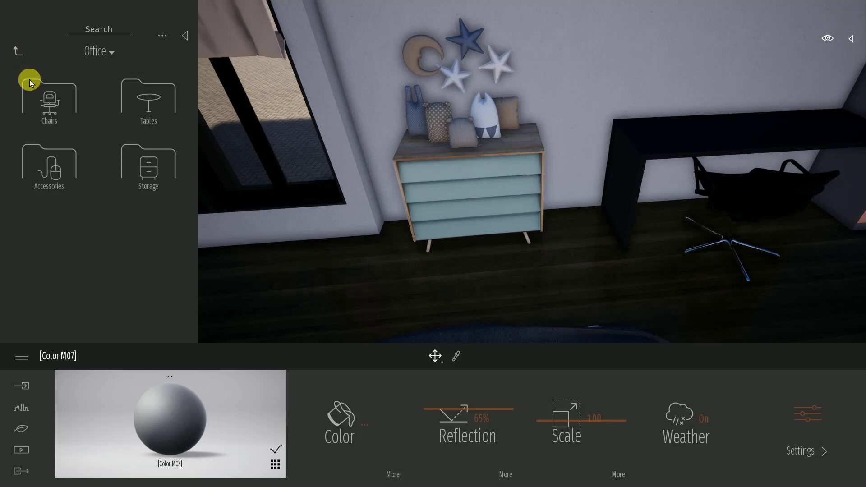
left_click(66, 144)
left_click_drag(58, 105, 640, 128)
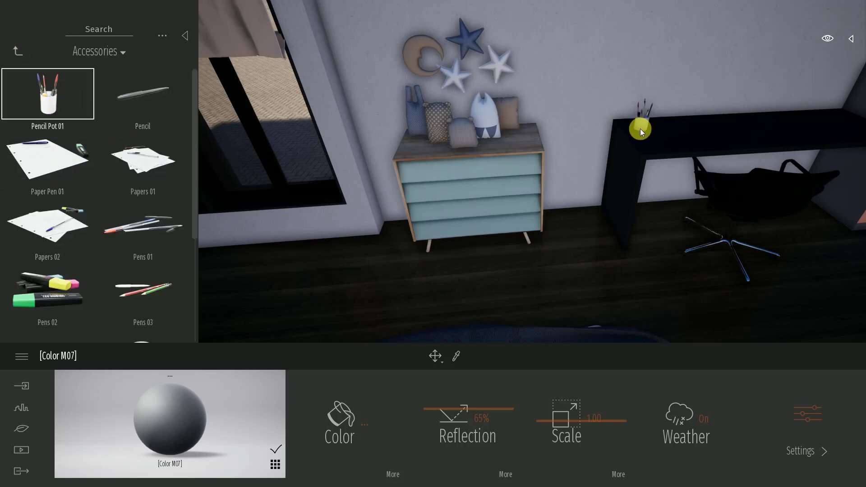
left_click_drag(47, 158, 830, 123)
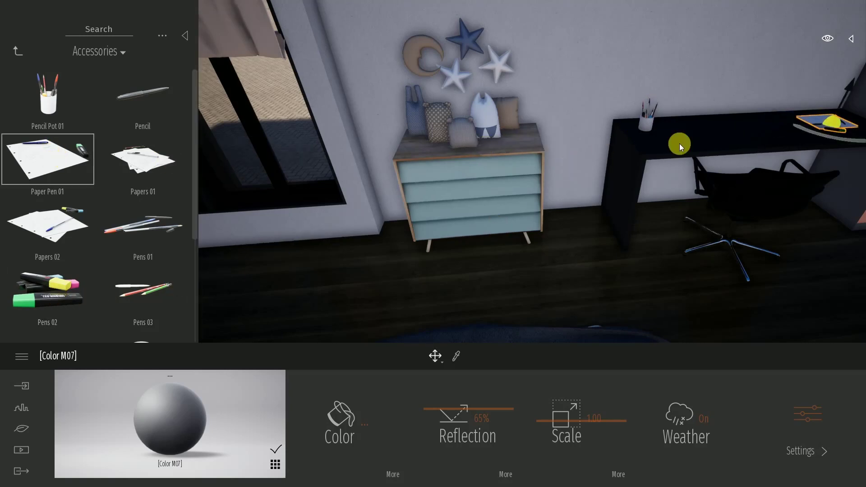
Step: Add Pens 02 near the pencil pot and Pens 01 on the desk
left_click(47, 289)
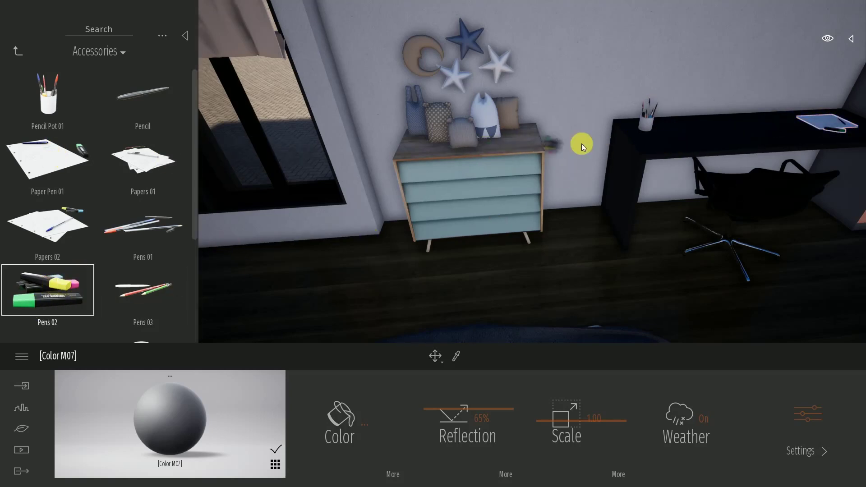
left_click(670, 138)
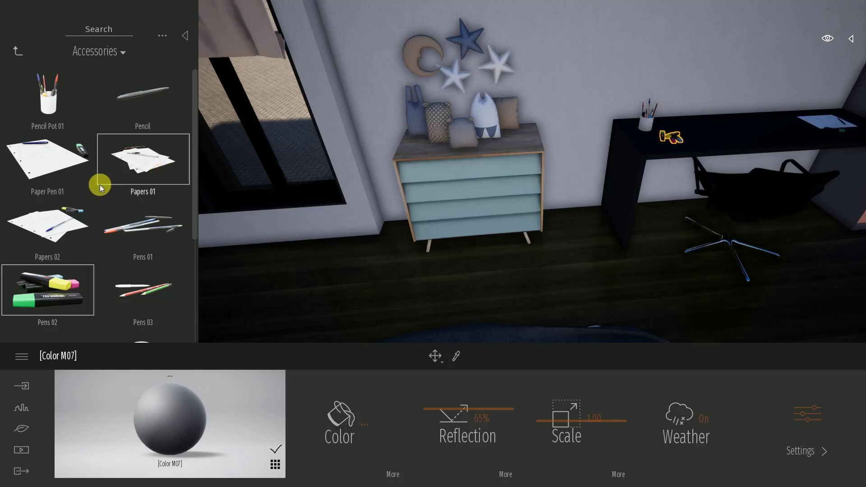
left_click(144, 225)
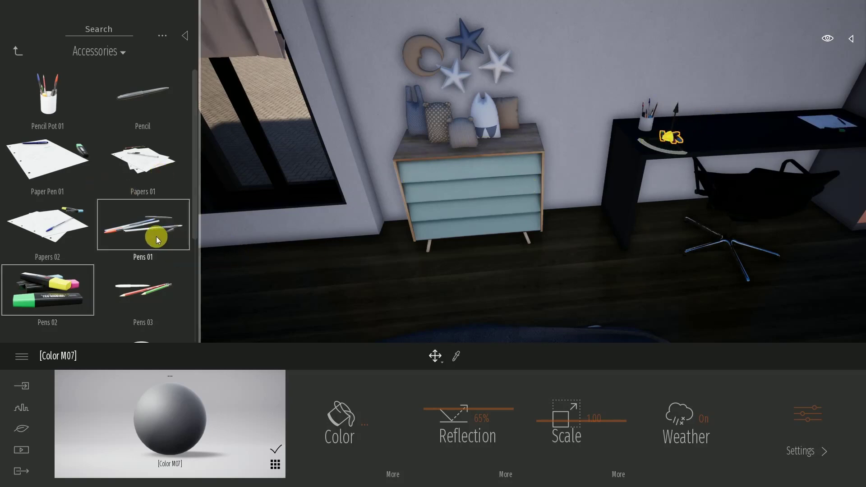
left_click(784, 121)
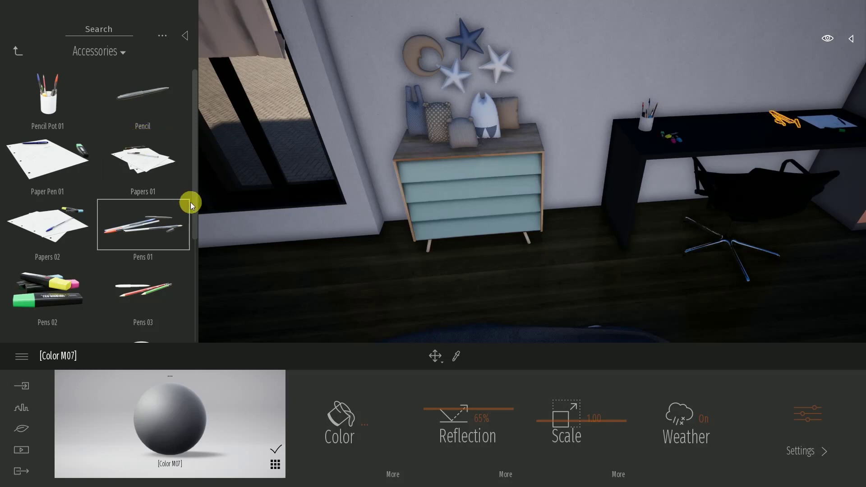
mouse_move(195, 202)
left_mouse_down()
mouse_move(213, 326)
mouse_move(198, 160)
left_mouse_up()
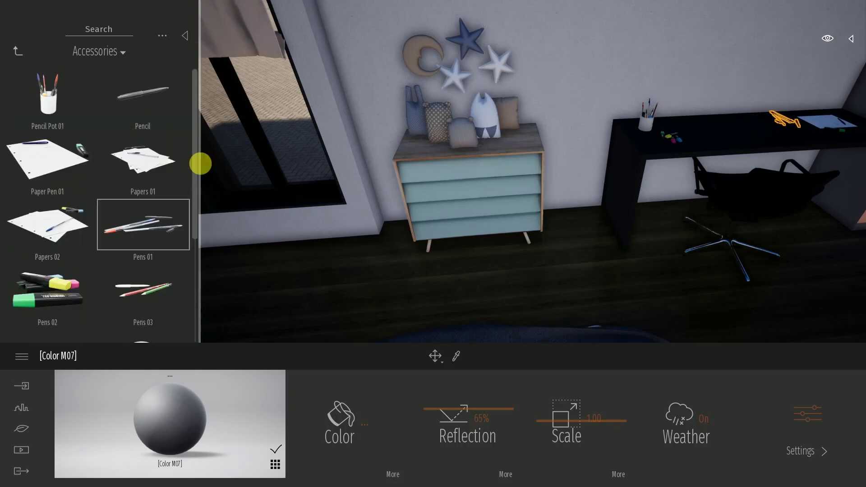
left_click(16, 54)
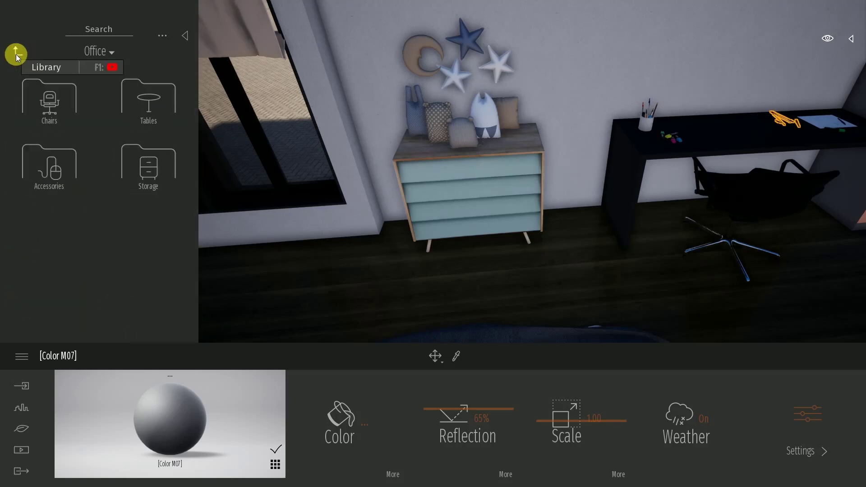
left_click(36, 167)
mouse_move(196, 109)
left_mouse_down()
mouse_move(194, 228)
mouse_move(183, 122)
left_mouse_up()
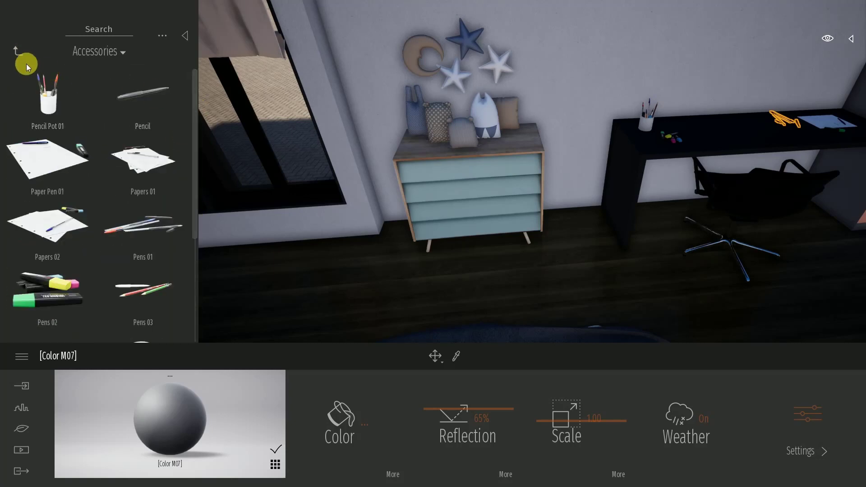
Step: Place a 'Laptop open' from Electronic appliances on the desk and turn it toward the chair
left_click(18, 51)
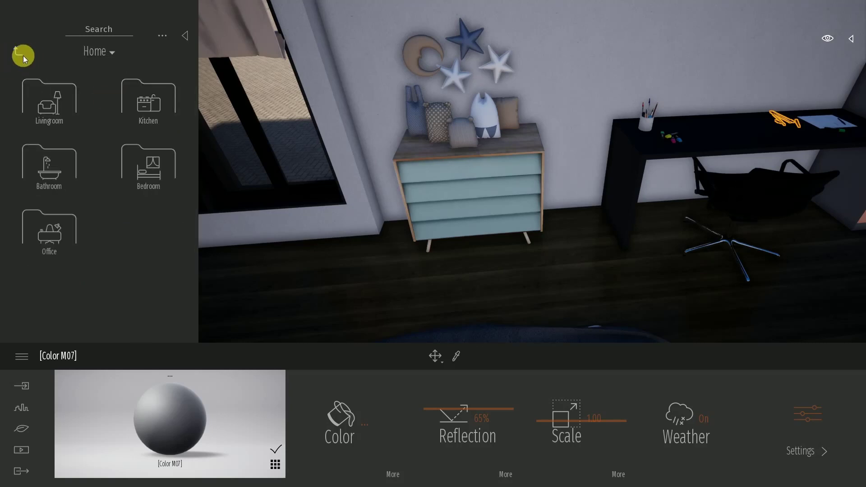
left_click(21, 53)
left_click(54, 100)
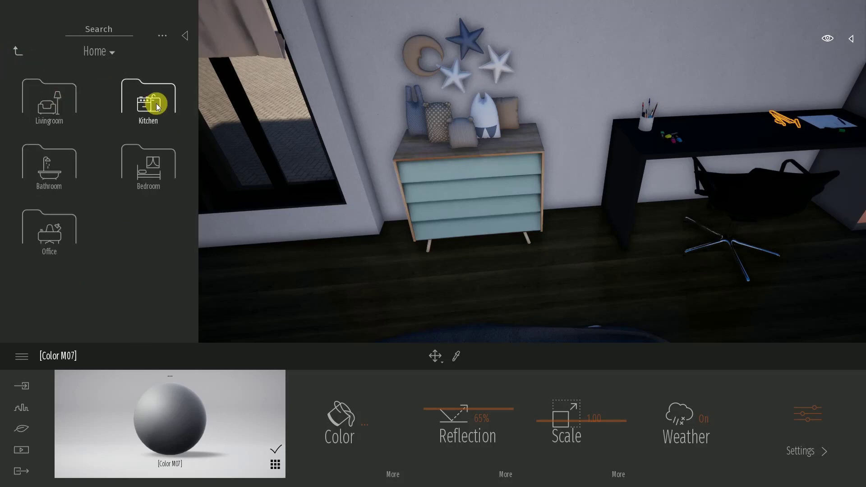
left_click(19, 48)
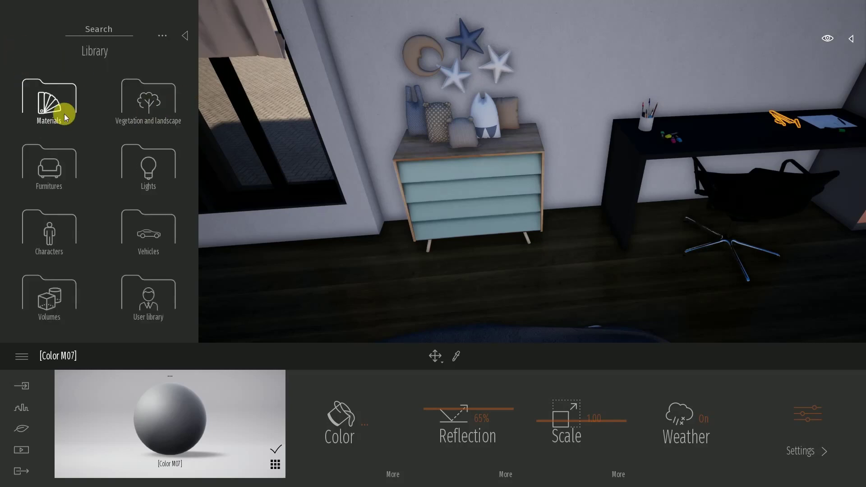
left_click(70, 171)
left_click(52, 124)
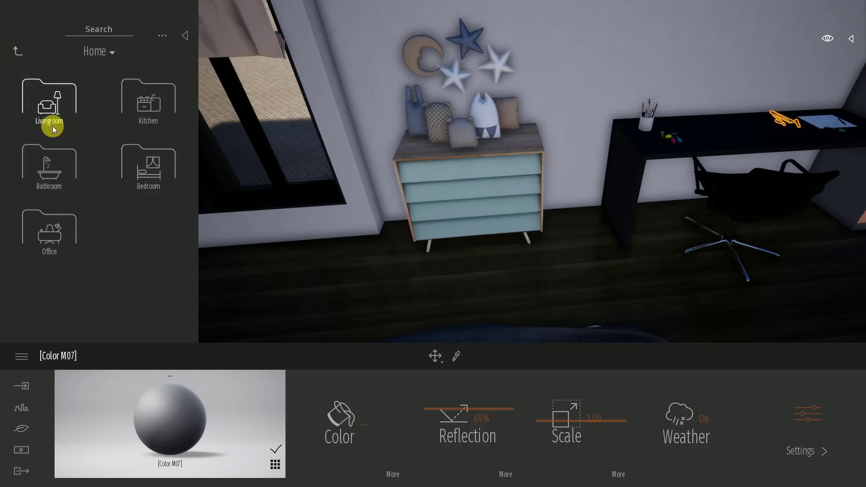
left_click(45, 106)
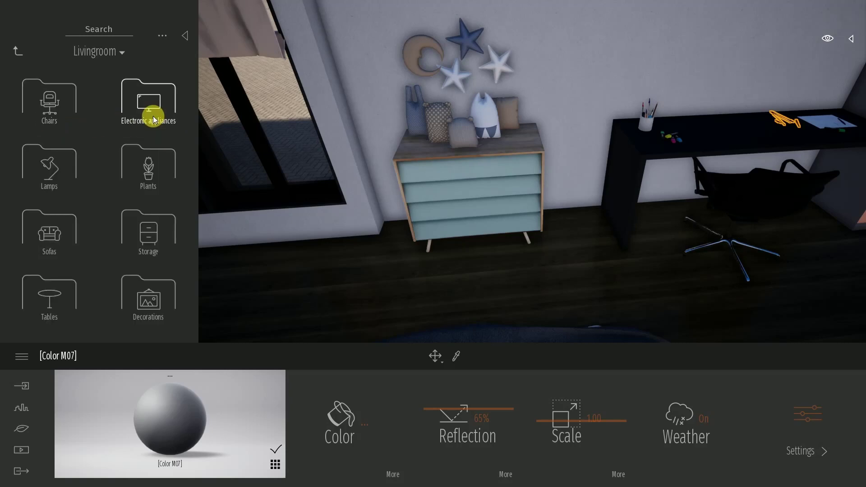
left_click(153, 115)
mouse_move(148, 285)
left_mouse_down()
mouse_move(727, 133)
mouse_move(743, 153)
mouse_move(753, 150)
left_mouse_up()
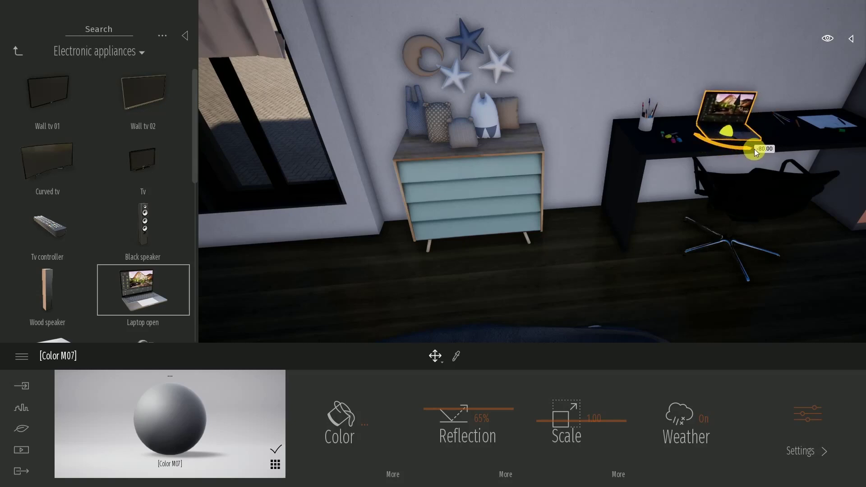
left_click_drag(647, 214, 406, 216)
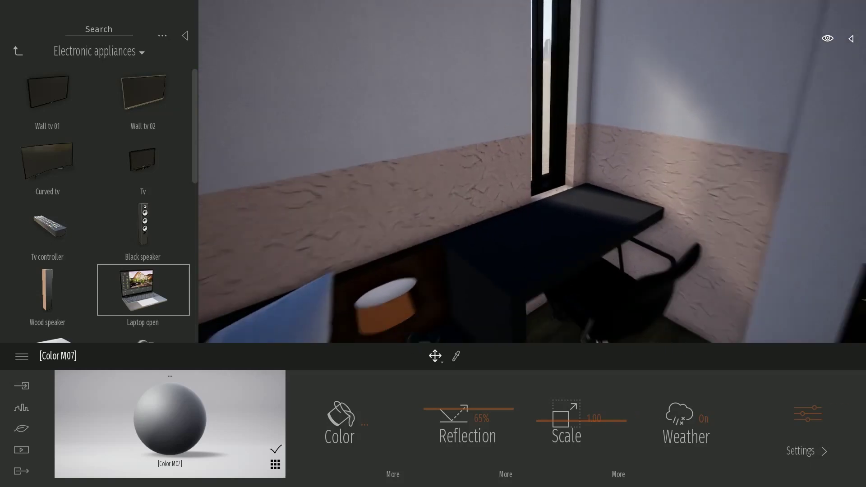
Step: Add a second open laptop on the window desk, rotated to face its chair
left_click(238, 292)
left_click_drag(142, 286, 530, 218)
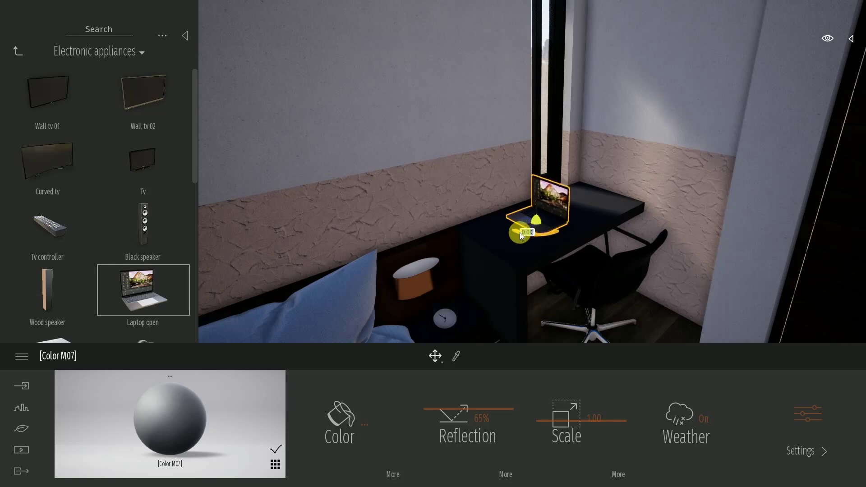
left_click_drag(519, 232, 567, 250)
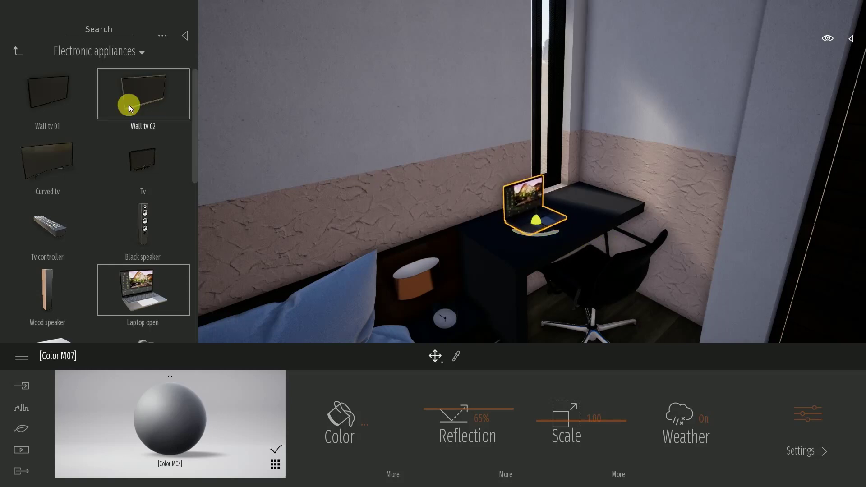
left_click(23, 53)
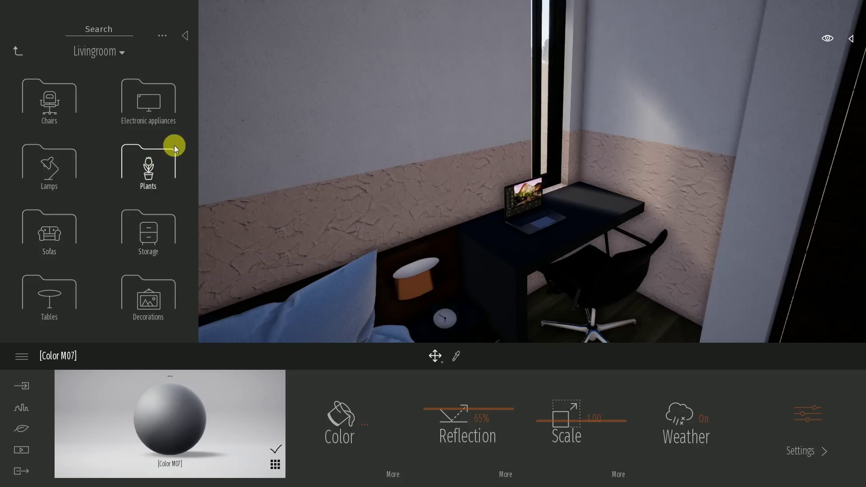
Step: Place Papers 01 from Office Accessories on the desk's right side
left_click(17, 54)
left_click(52, 121)
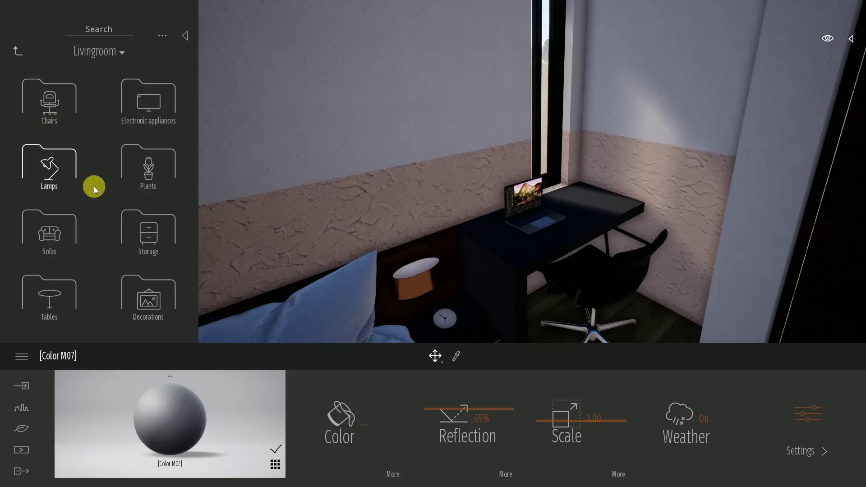
left_click(19, 54)
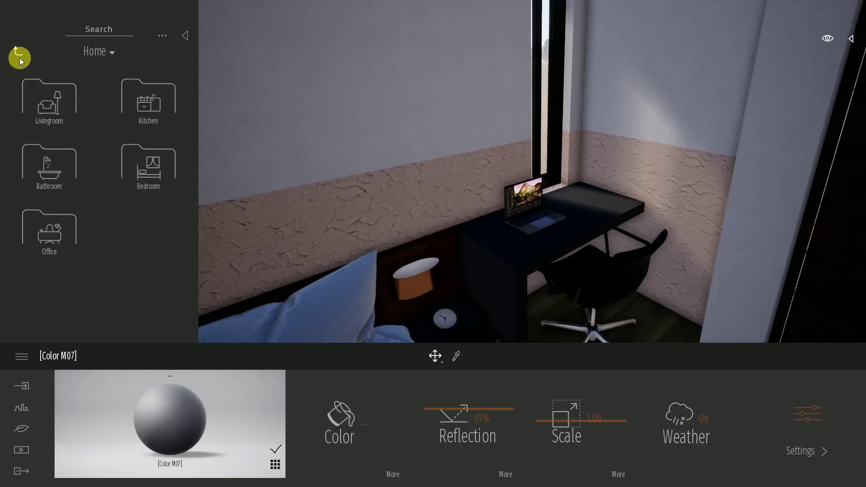
left_click(65, 232)
left_click(53, 167)
mouse_move(154, 163)
left_mouse_down()
mouse_move(477, 251)
mouse_move(587, 194)
left_mouse_up()
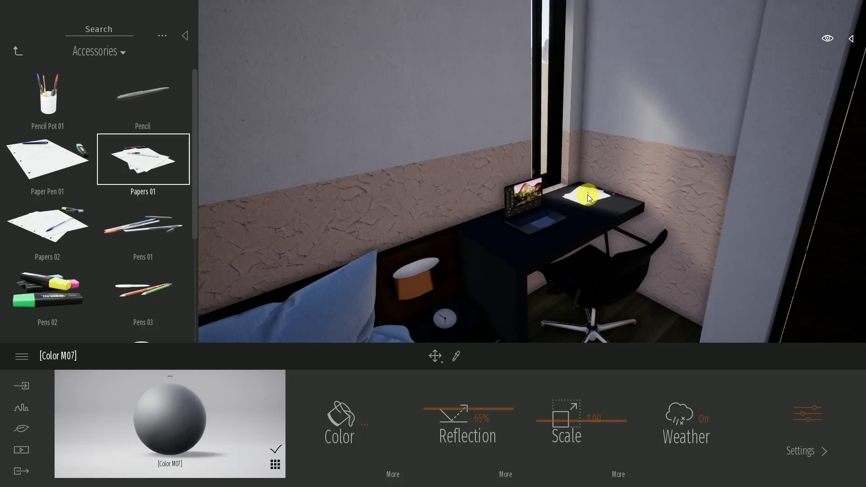
left_click(585, 198)
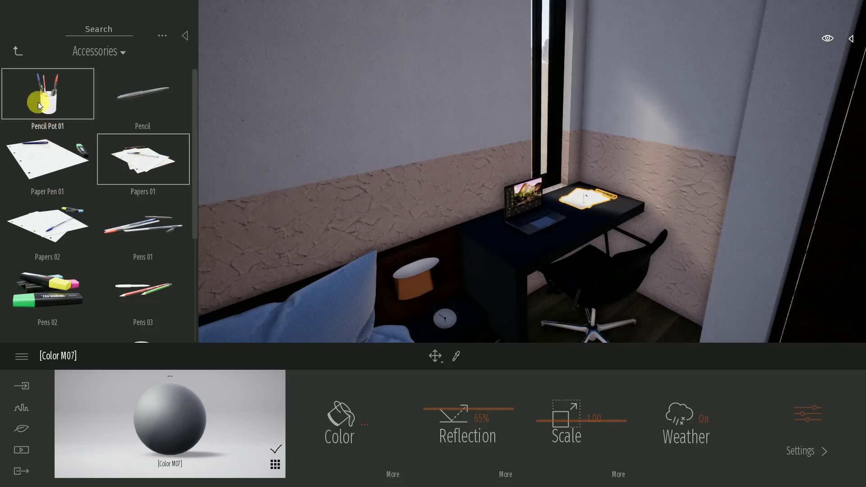
Step: Add Pencil Pot 01 and a coffee mug to the desk beside the laptop
left_click_drag(39, 104, 349, 242)
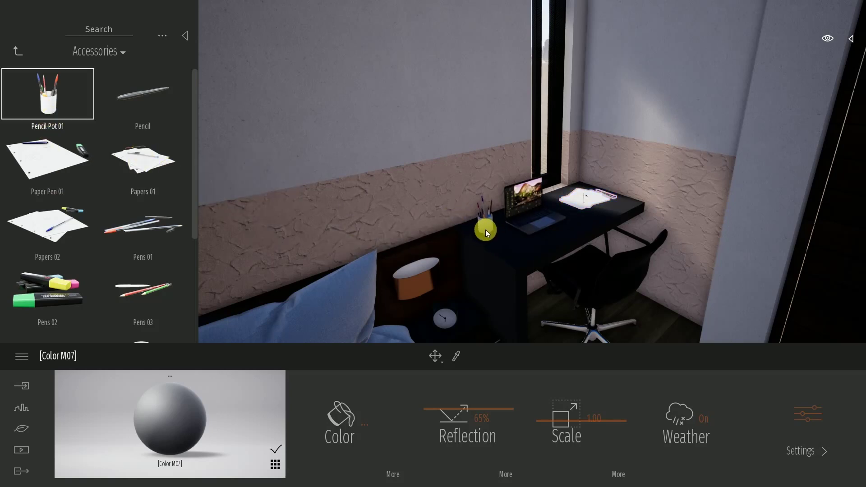
left_click_drag(485, 229, 486, 228)
left_click_drag(195, 166, 193, 231)
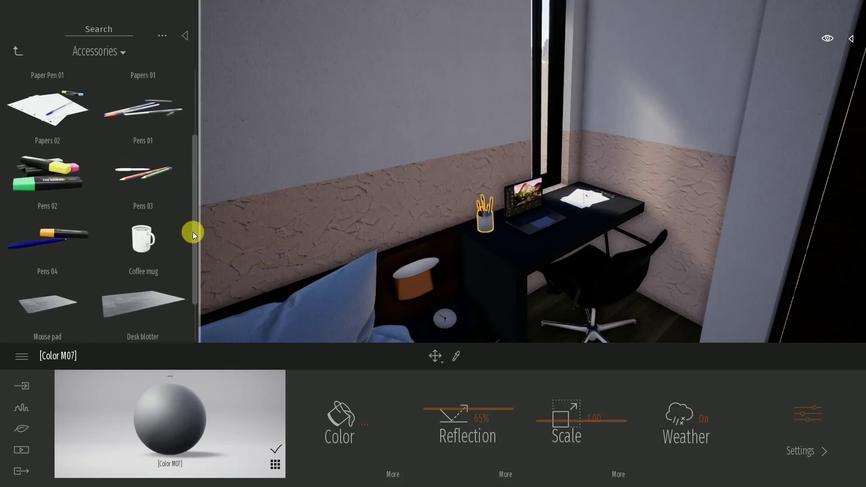
mouse_move(138, 237)
left_mouse_down()
mouse_move(577, 224)
mouse_move(580, 217)
left_mouse_up()
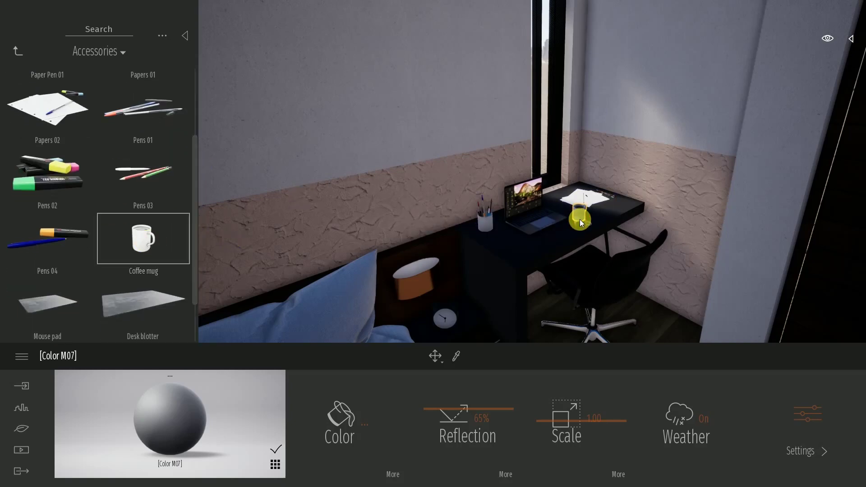
mouse_move(504, 269)
left_mouse_down()
mouse_move(343, 266)
mouse_move(496, 266)
left_mouse_up()
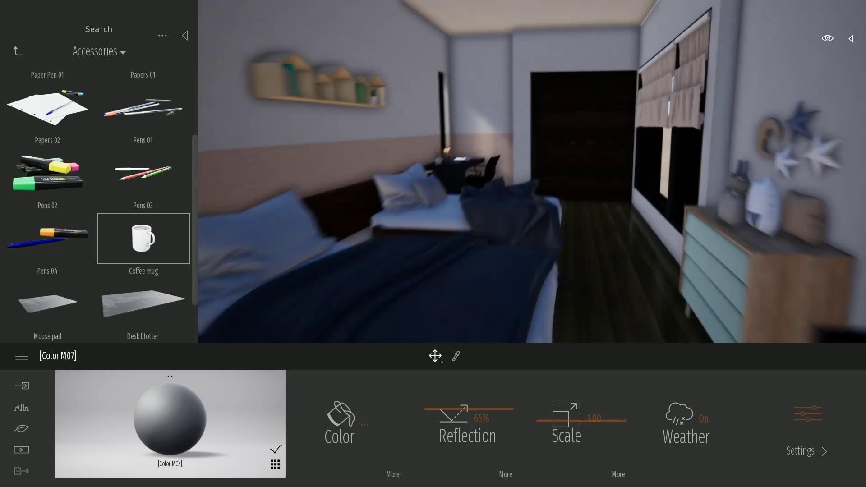
Step: Apply the Carpet sisal quad fabric from Materials > Fabric to the window blinds
left_click_drag(496, 266, 3, 76)
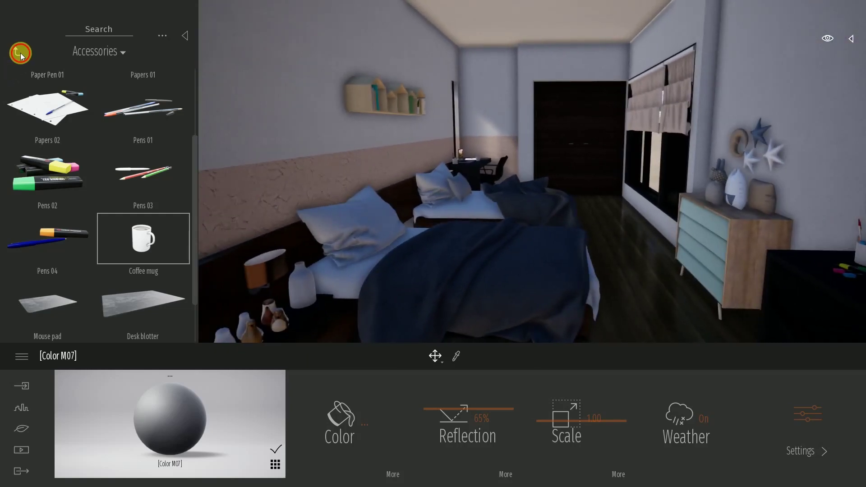
left_click(18, 51)
left_click(20, 53)
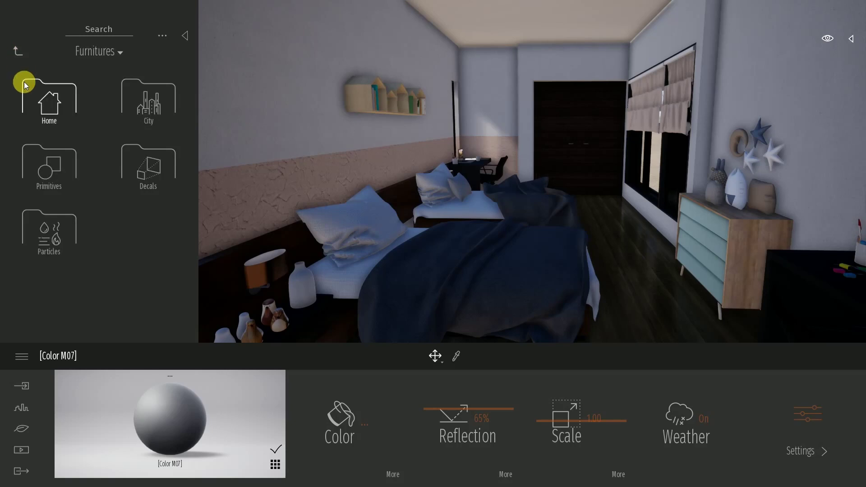
left_click(14, 53)
left_click(43, 105)
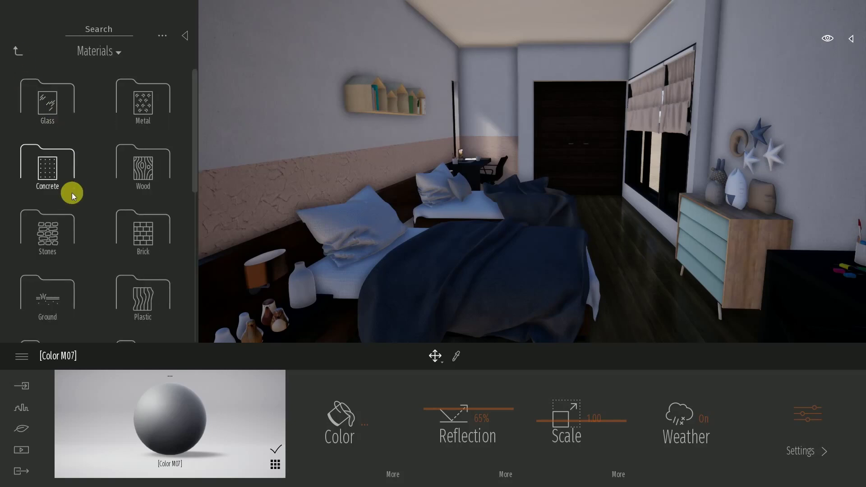
scroll(73, 208, "down", 3)
scroll(76, 236, "down", 3)
scroll(77, 252, "down", 2)
scroll(73, 271, "down", 1)
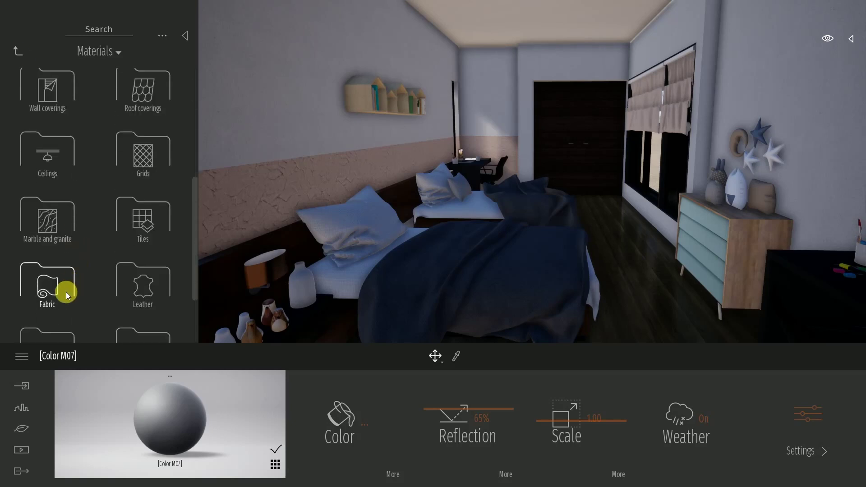
left_click(66, 292)
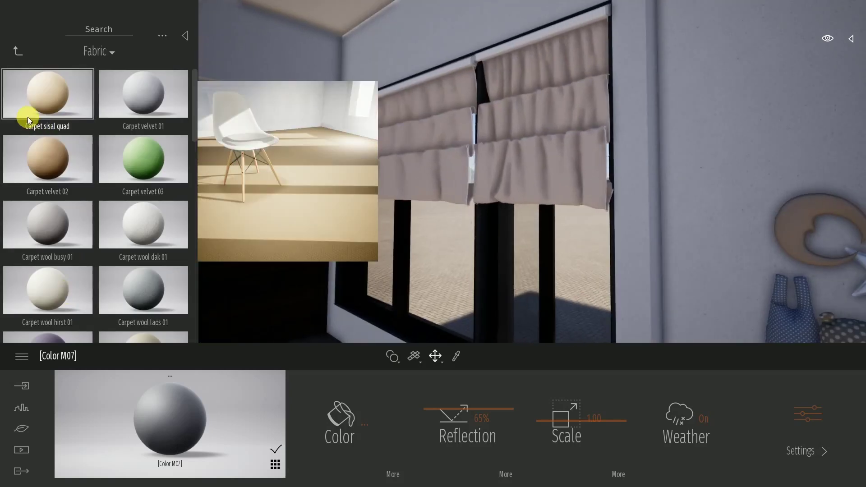
left_click_drag(28, 118, 442, 150)
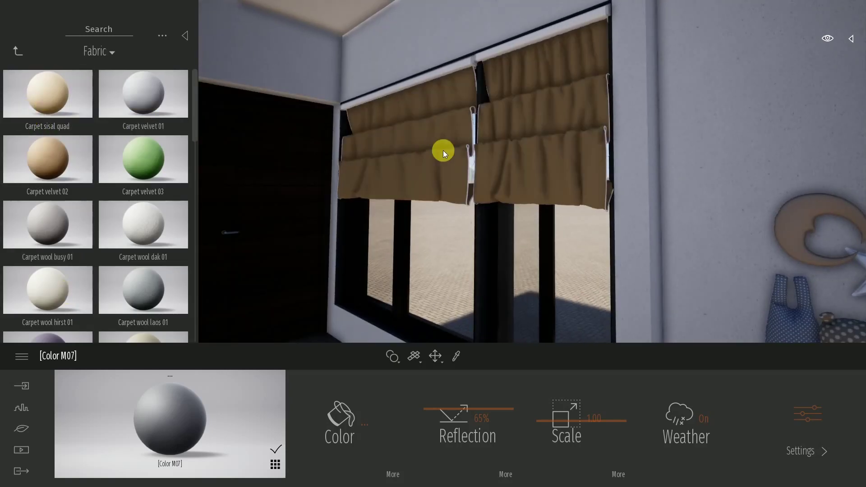
left_click(456, 356)
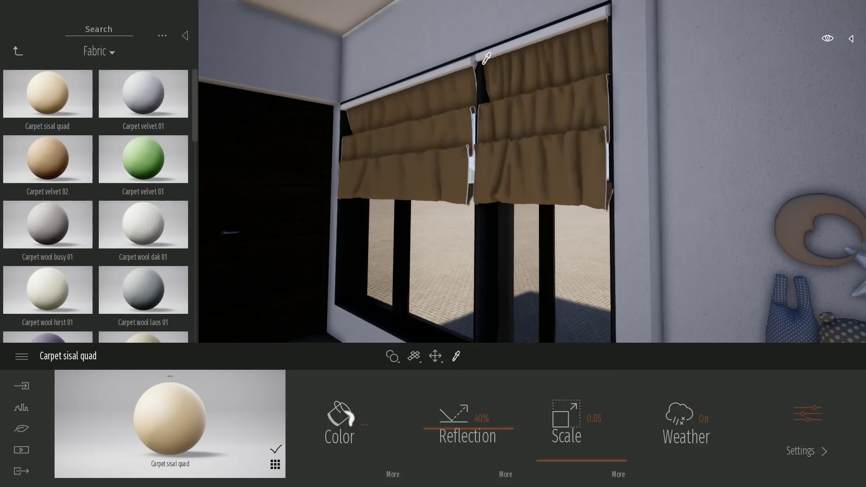
Step: Raise reflection to 100% on the white blind trim and the dresser material
left_click(487, 49)
left_click(448, 454)
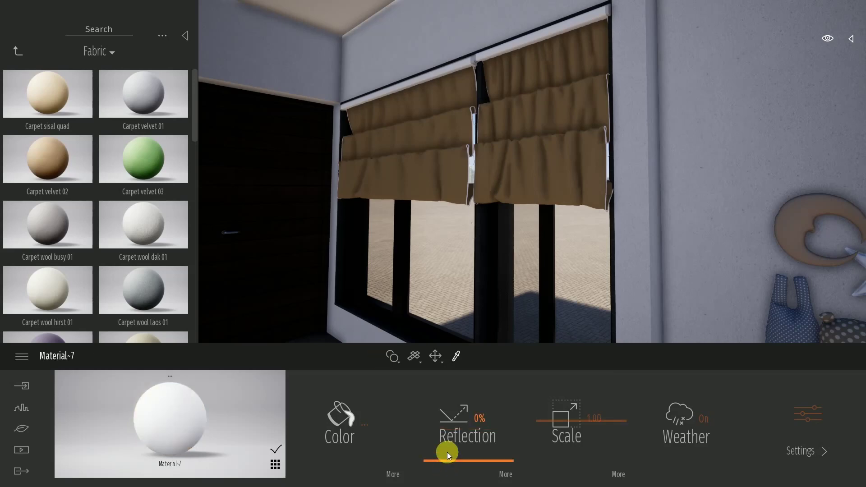
mouse_move(448, 457)
left_mouse_down()
mouse_move(470, 386)
mouse_move(514, 383)
left_mouse_up()
key("Right")
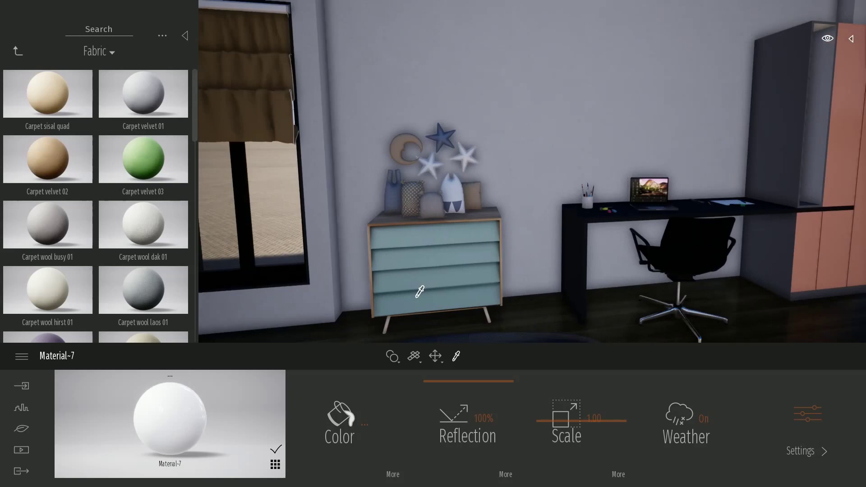
left_click(420, 291)
left_click(451, 449)
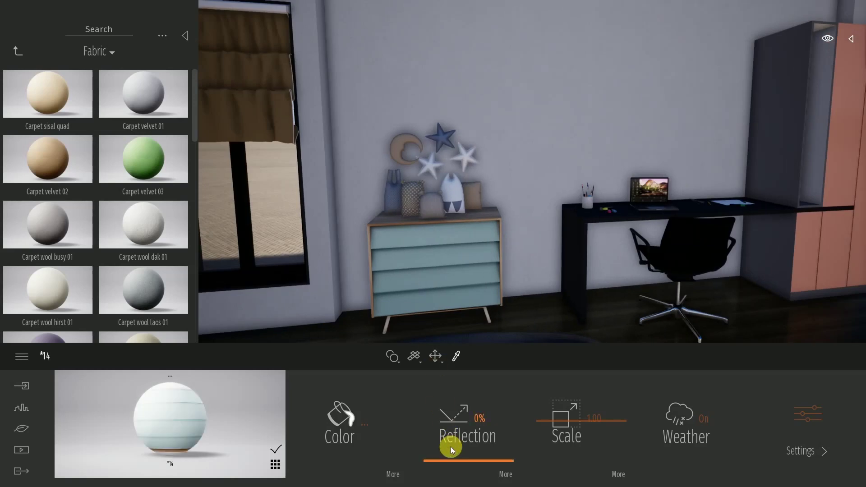
left_click_drag(446, 463, 463, 378)
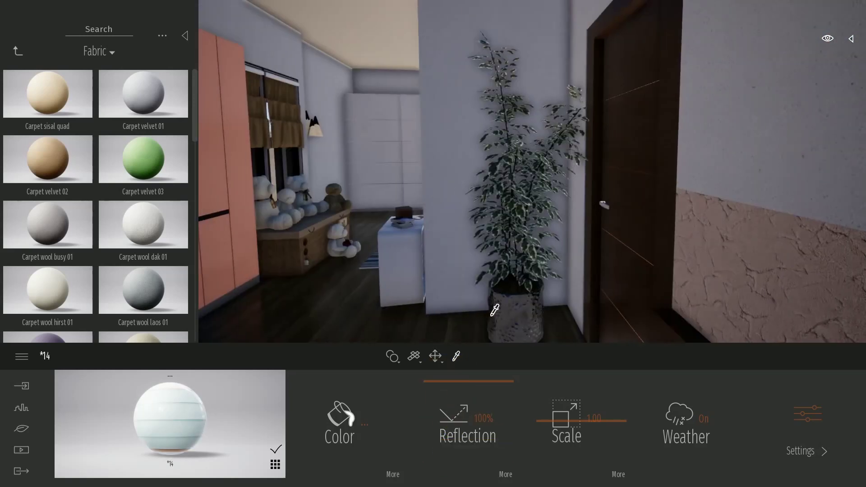
Step: Sample the Olive 02 G wood and apply it to the dresser, its frame and the floor
left_click(641, 211)
key("Left")
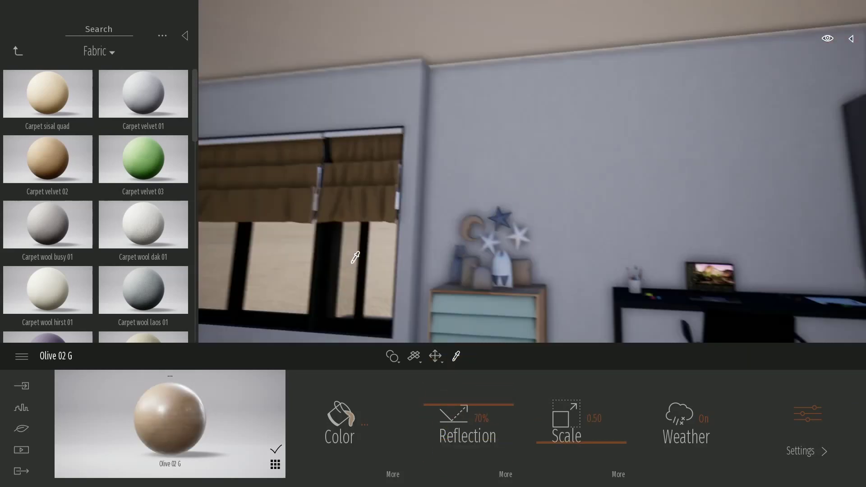
left_click_drag(183, 415, 406, 256)
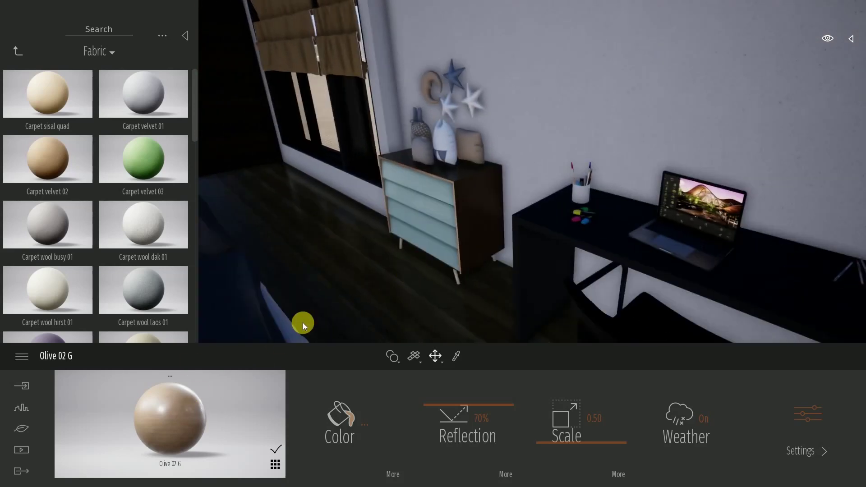
key("Up")
left_click(207, 407)
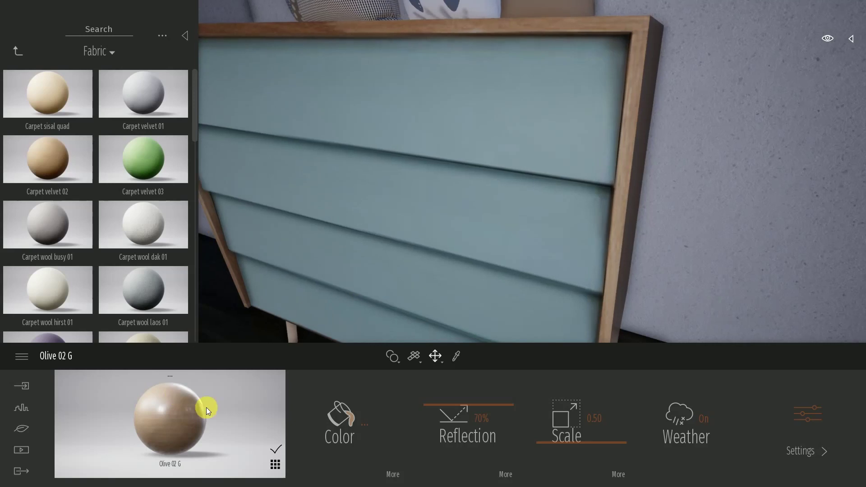
left_click_drag(182, 416, 615, 303)
key("Down")
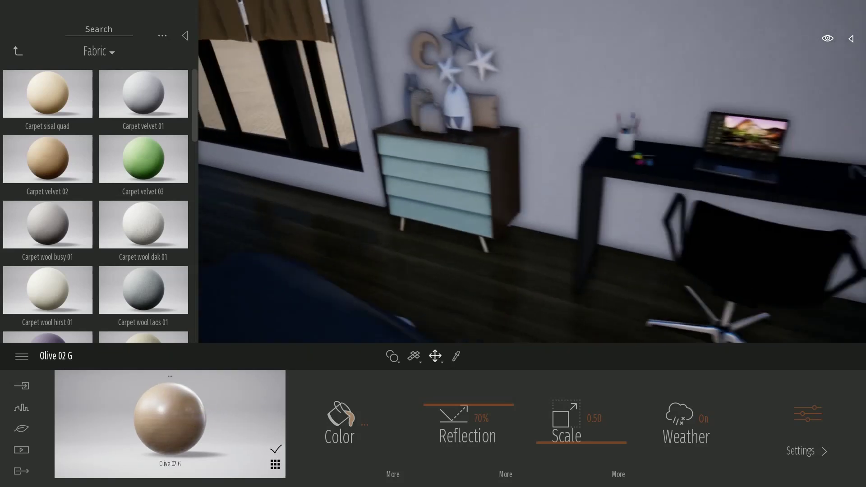
left_click_drag(174, 419, 463, 234)
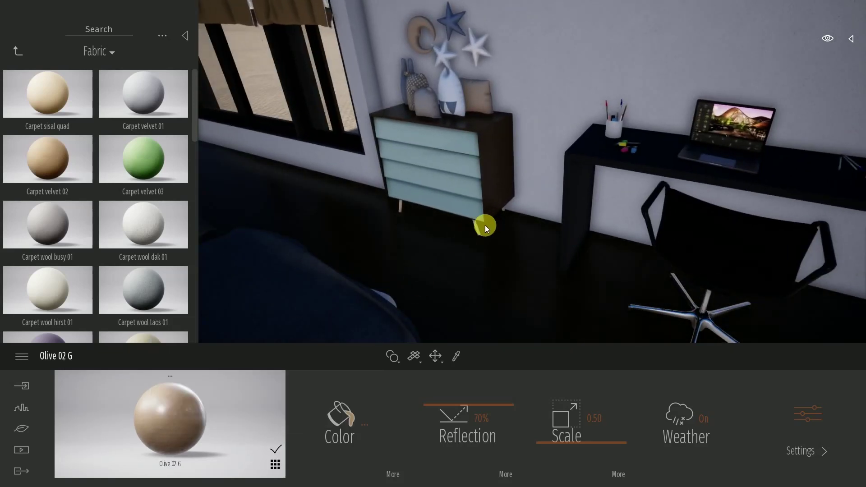
mouse_move(478, 228)
right_mouse_down()
mouse_move(361, 228)
mouse_move(8, 59)
right_mouse_up()
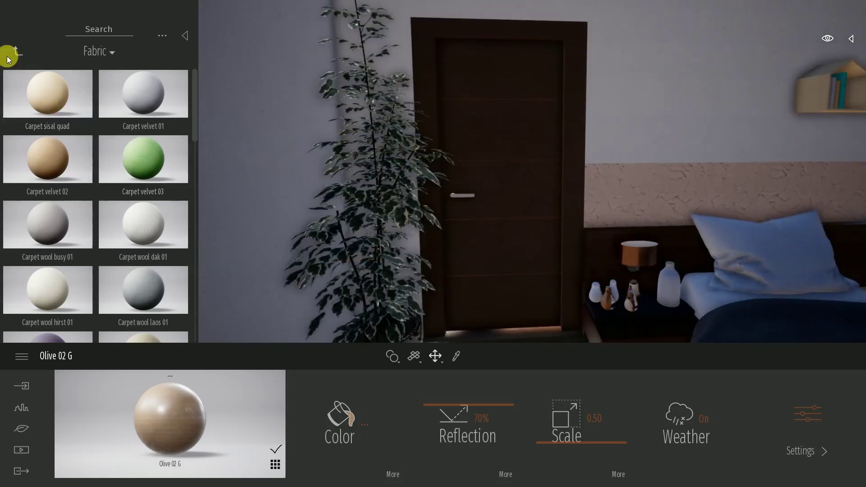
Step: Apply the Bronze metal material to the door, sample it, and turn toward the shelf
left_click(16, 52)
left_click(136, 90)
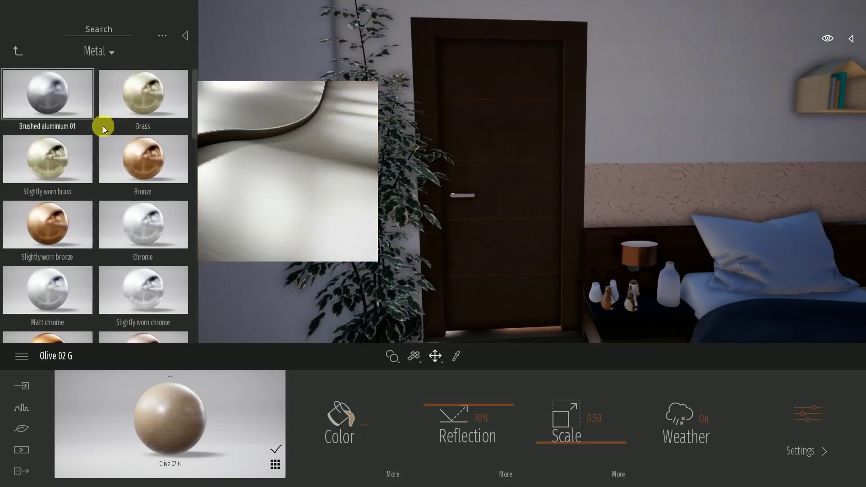
left_click_drag(138, 160, 484, 218)
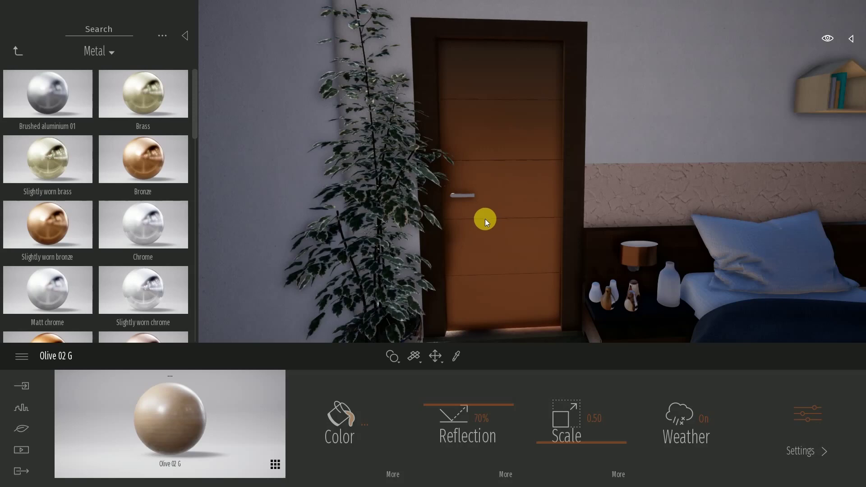
left_click(486, 218)
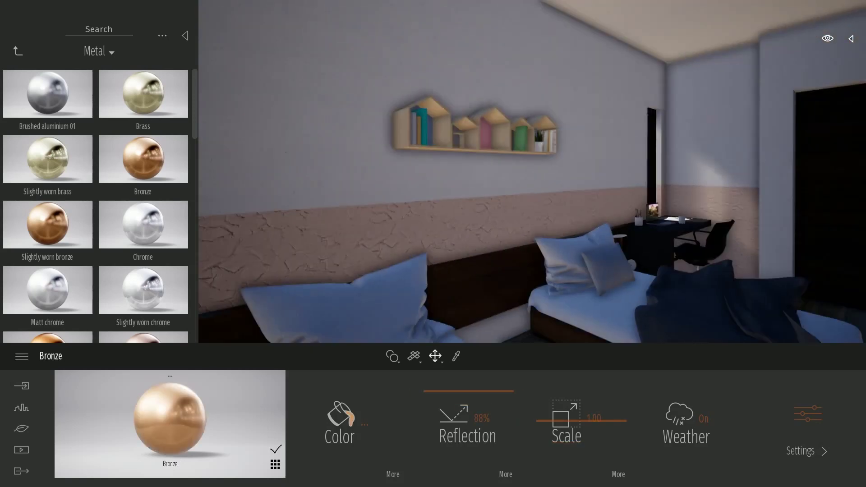
left_click_drag(331, 256, 215, 249)
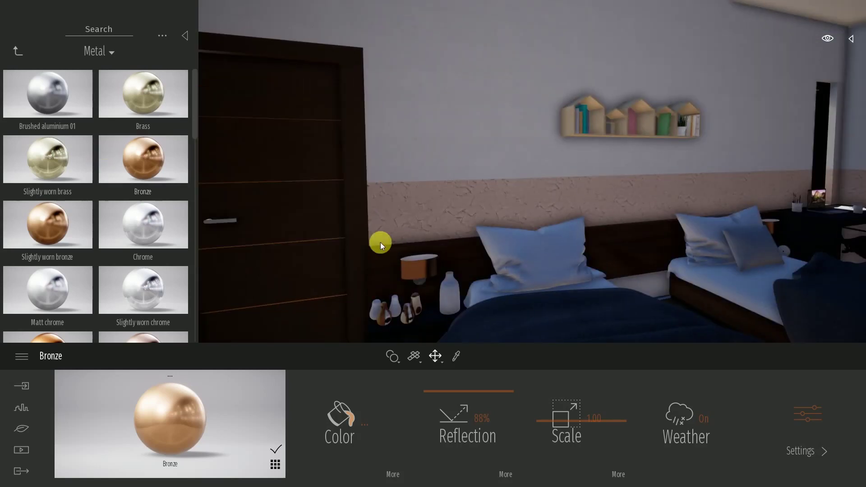
Step: Give the shelf's *11 material 100% reflection and the grey colour C7C7C7
left_click(563, 131)
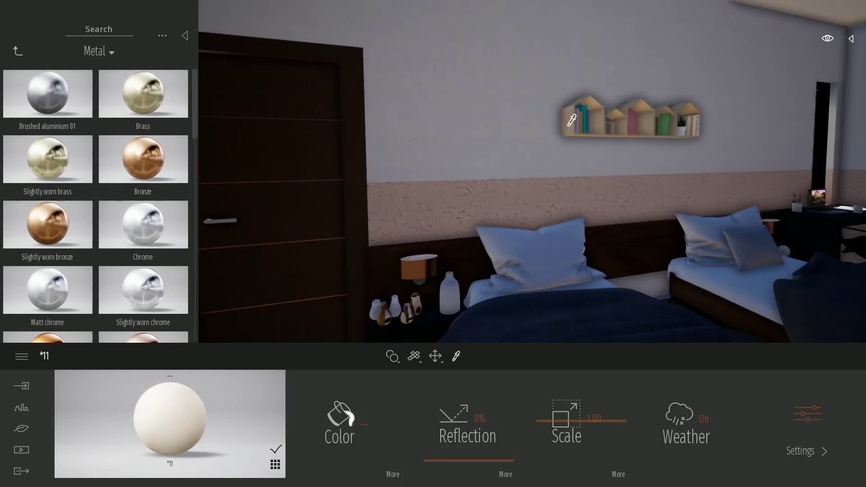
left_click(444, 440)
left_click_drag(443, 460, 456, 359)
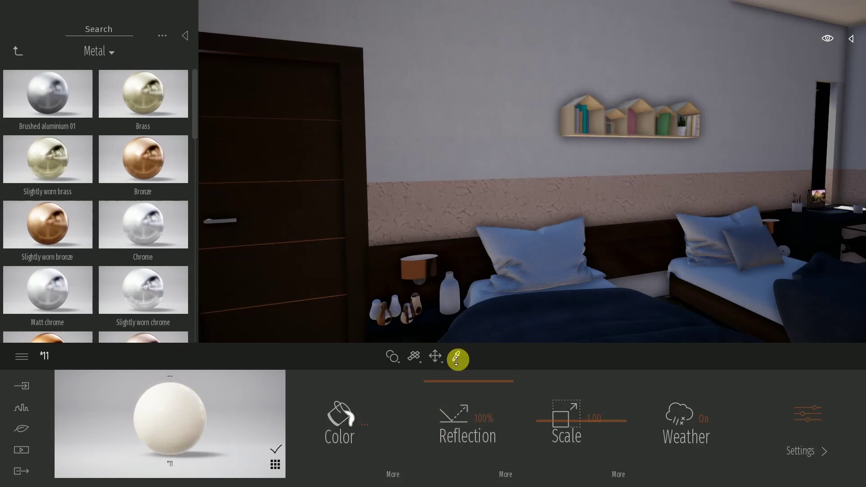
left_click(348, 417)
left_click_drag(429, 177, 432, 201)
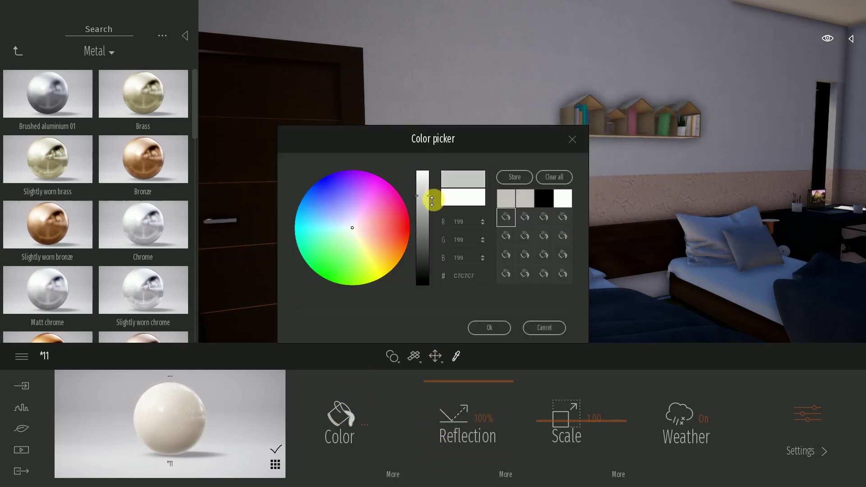
left_click(487, 328)
right_click_drag(510, 267, 530, 240)
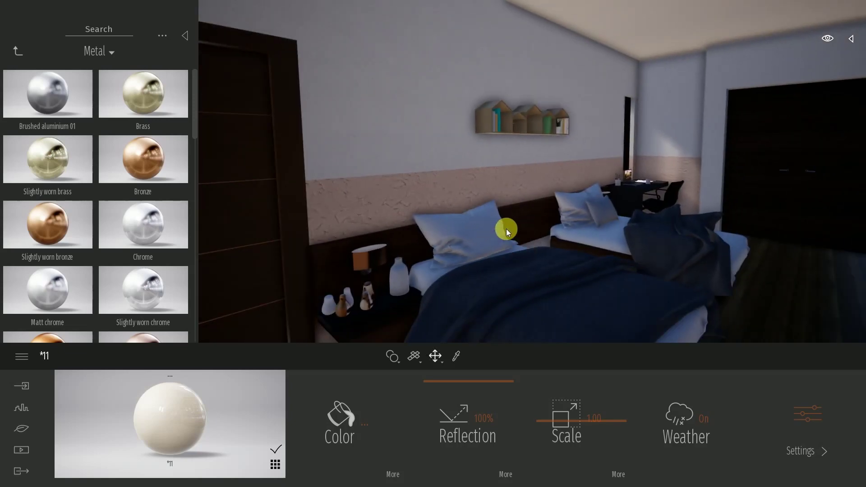
right_click_drag(527, 248, 507, 226)
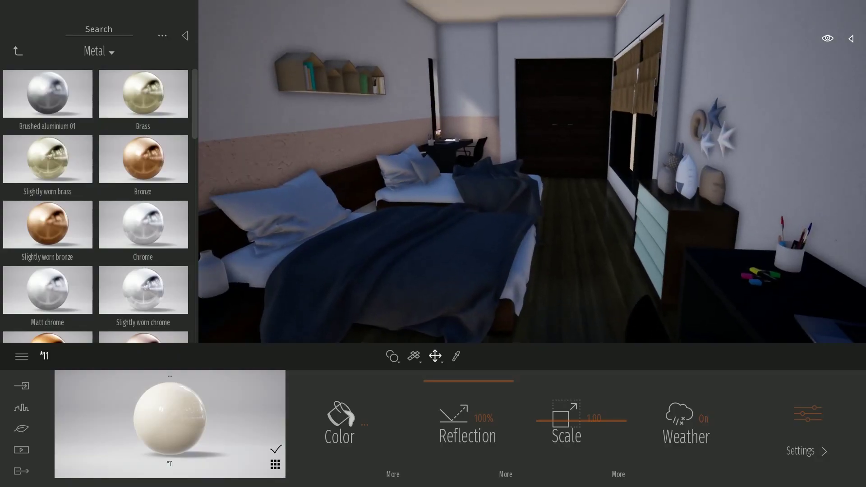
Step: Place a Spot light on the wall by the window and rotate it to aim its beam
left_click(17, 50)
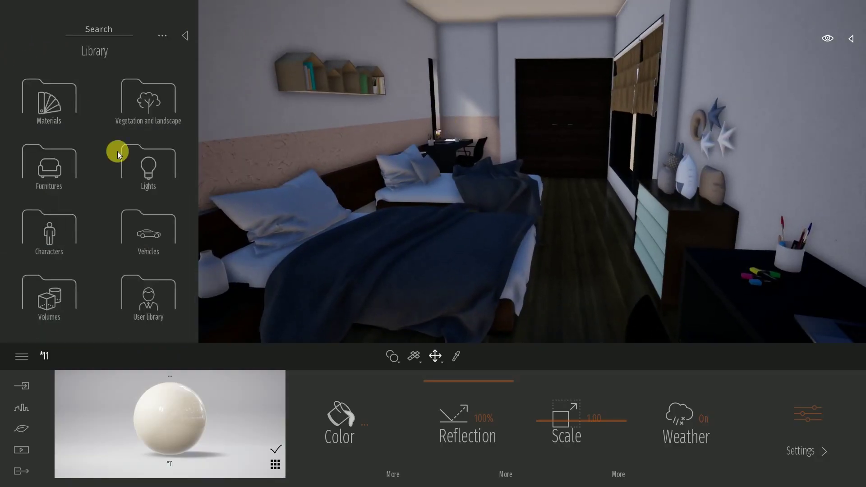
left_click(131, 160)
left_click_drag(140, 90, 247, 89)
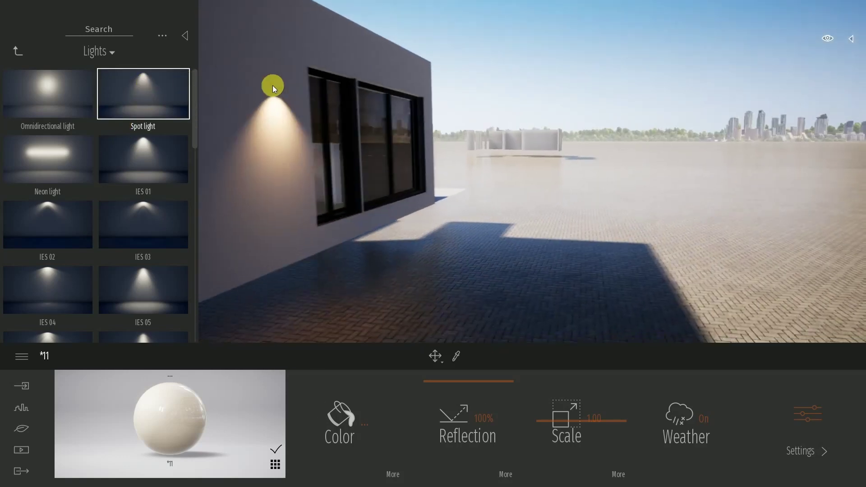
mouse_move(247, 89)
left_mouse_down()
mouse_move(341, 66)
mouse_move(195, 37)
mouse_move(202, 124)
left_mouse_up()
left_click(195, 37)
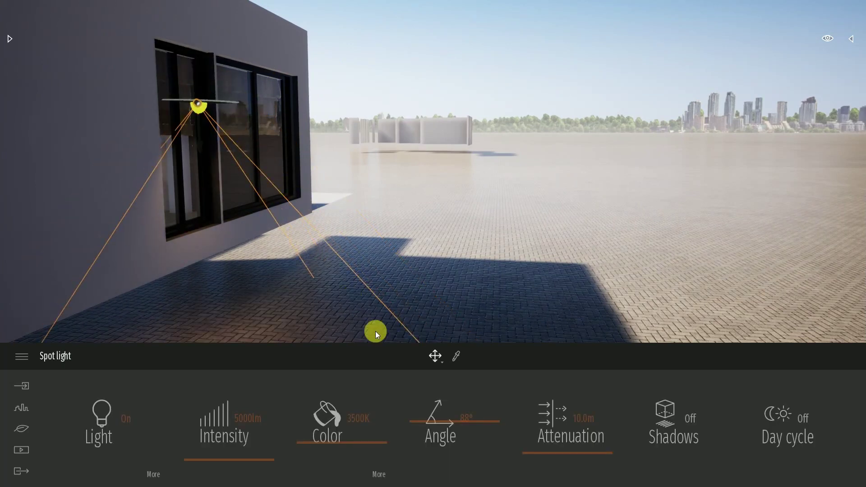
left_click(438, 359)
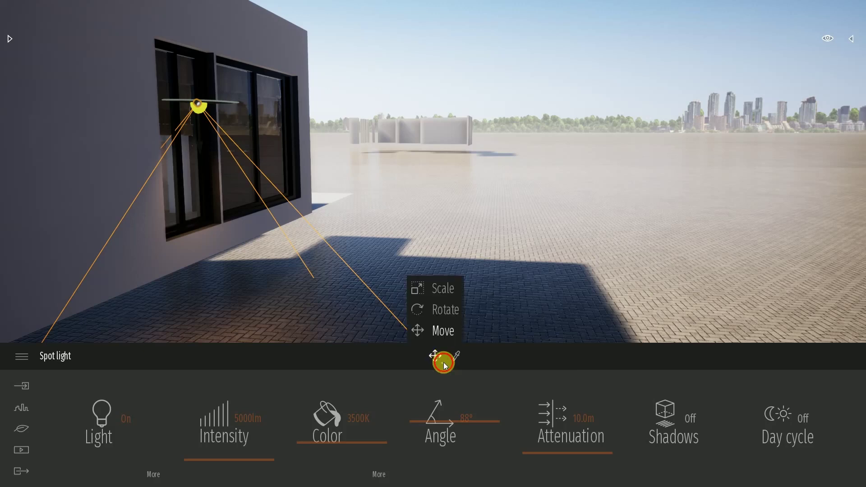
left_click(437, 311)
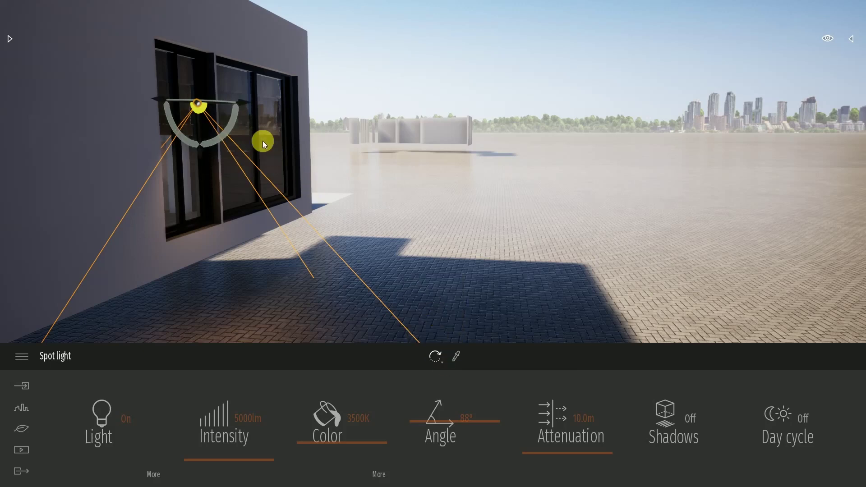
mouse_move(237, 111)
left_mouse_down()
mouse_move(199, 168)
mouse_move(202, 184)
mouse_move(164, 151)
mouse_move(219, 156)
left_mouse_up()
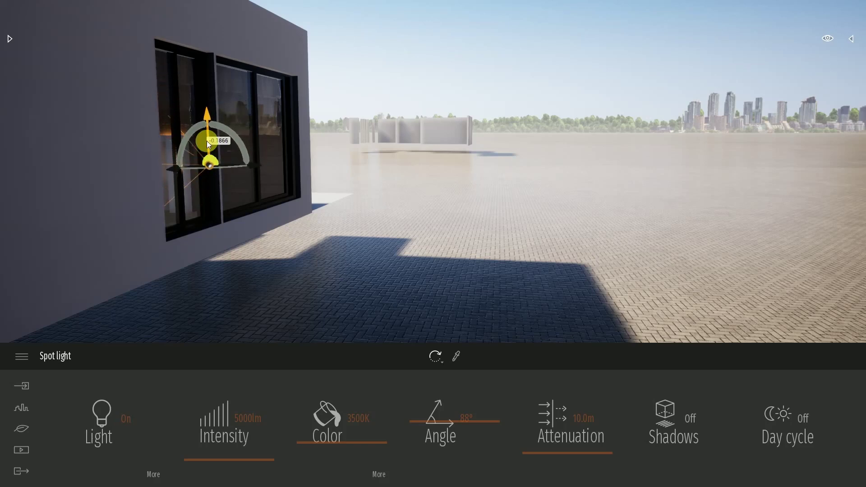
left_click_drag(209, 126, 218, 140)
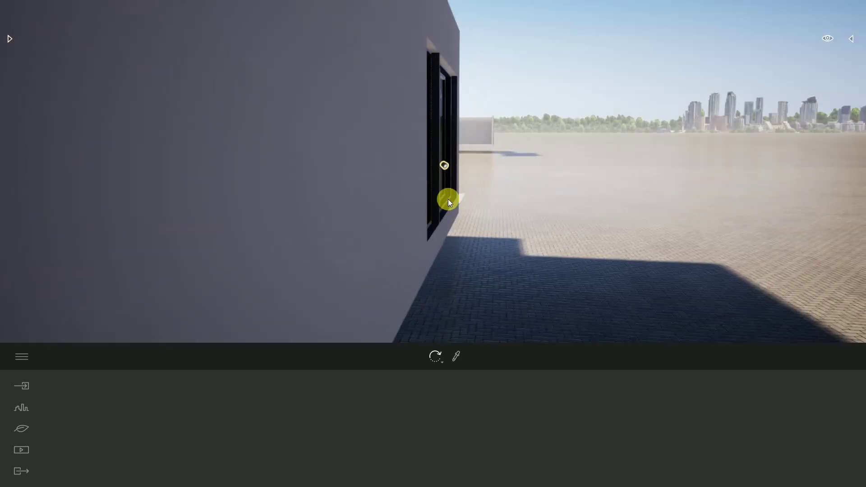
Step: Copy the spot light twice along the right window and lower all three slightly
left_click(442, 167)
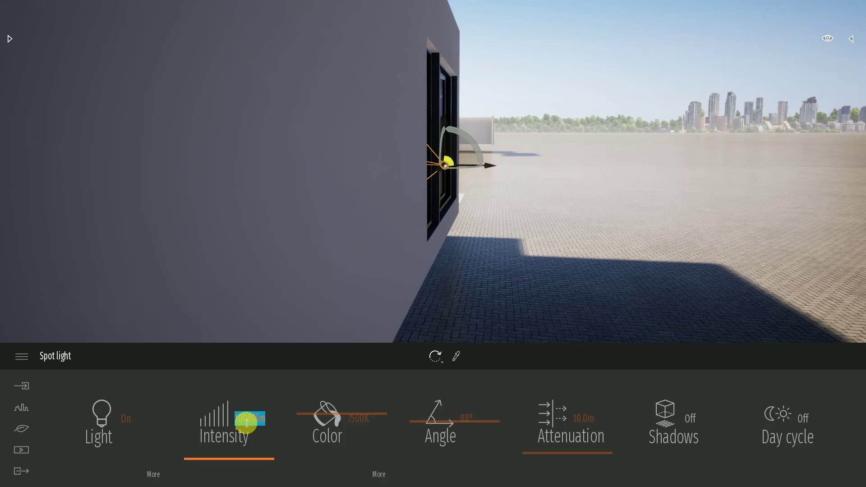
left_click(533, 77)
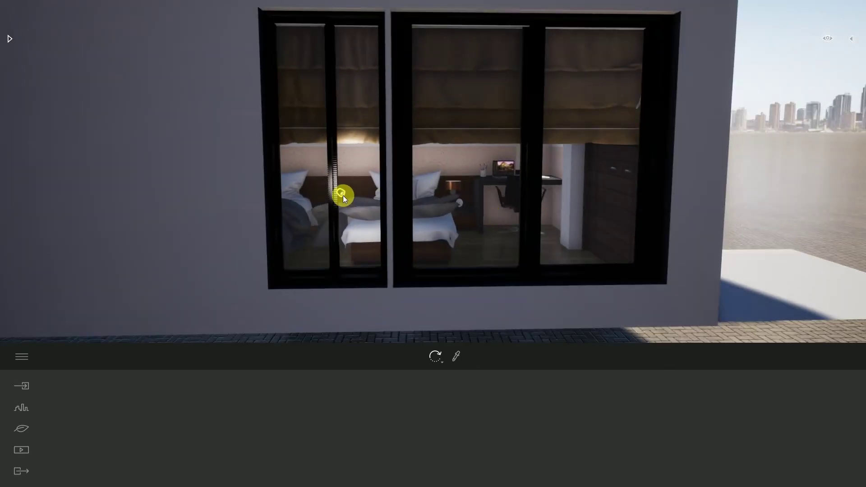
left_click(341, 195)
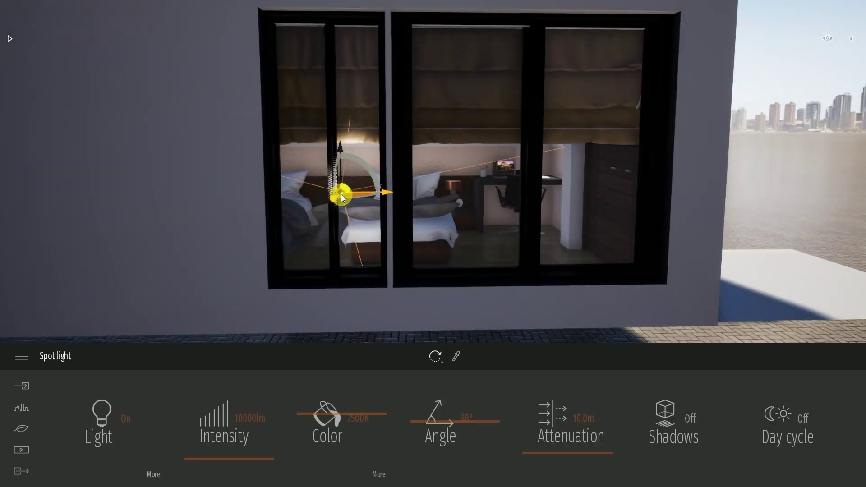
left_click_drag(391, 195, 521, 179)
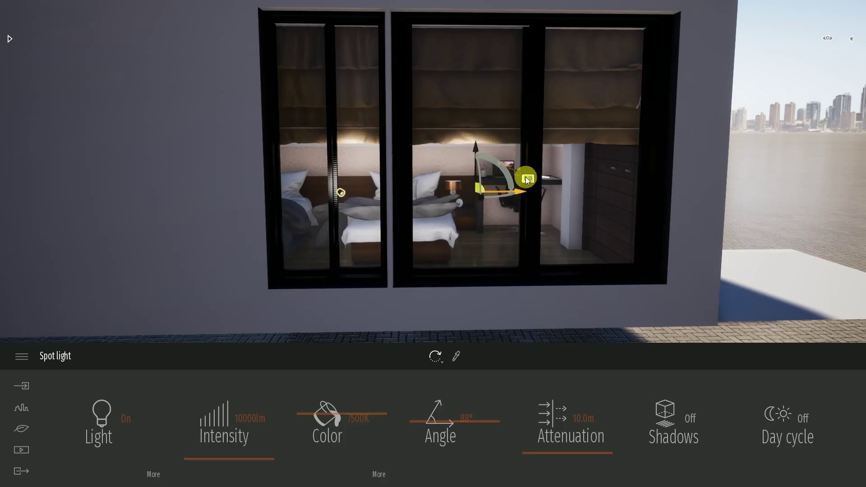
left_click(416, 298)
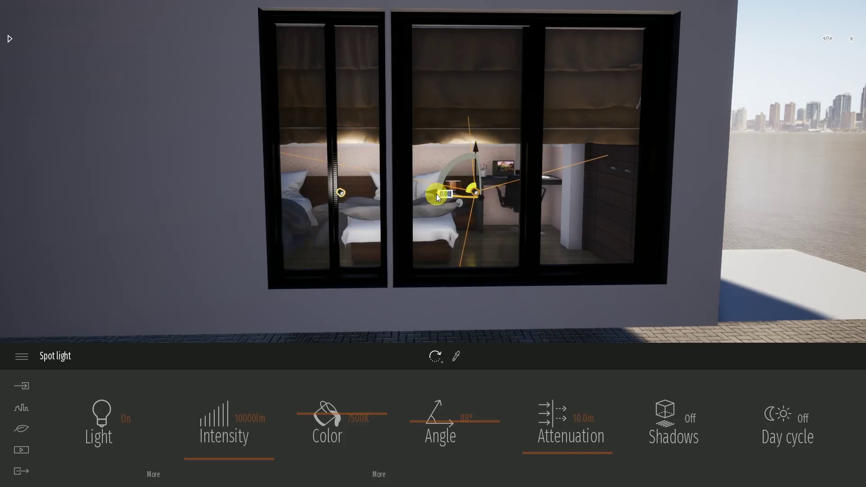
left_click_drag(432, 193, 571, 186)
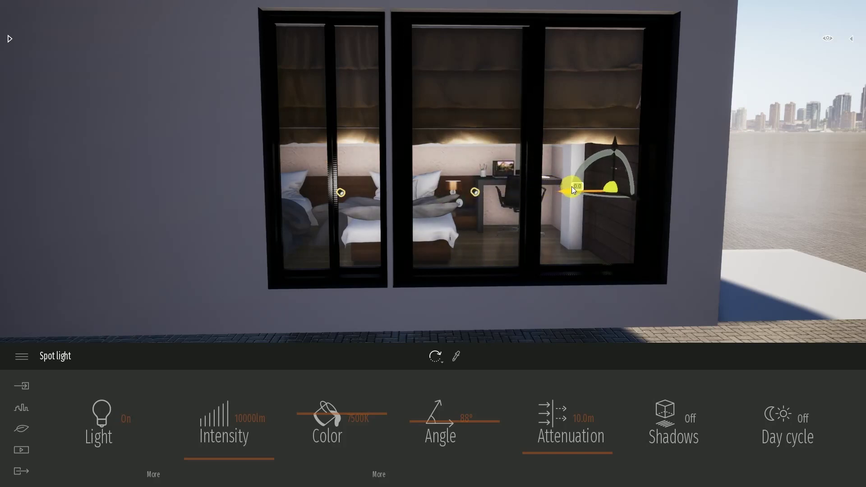
left_click(410, 298)
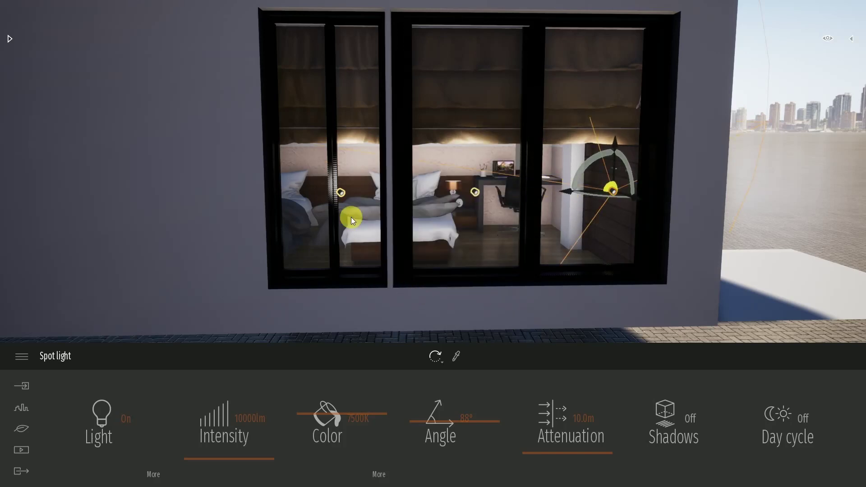
left_click(339, 194, "ctrl")
left_click(474, 192, "ctrl")
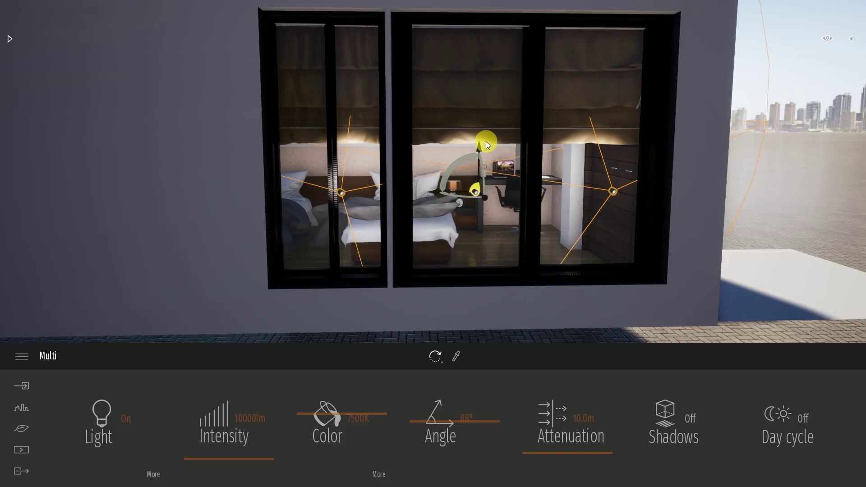
left_click_drag(486, 141, 478, 177)
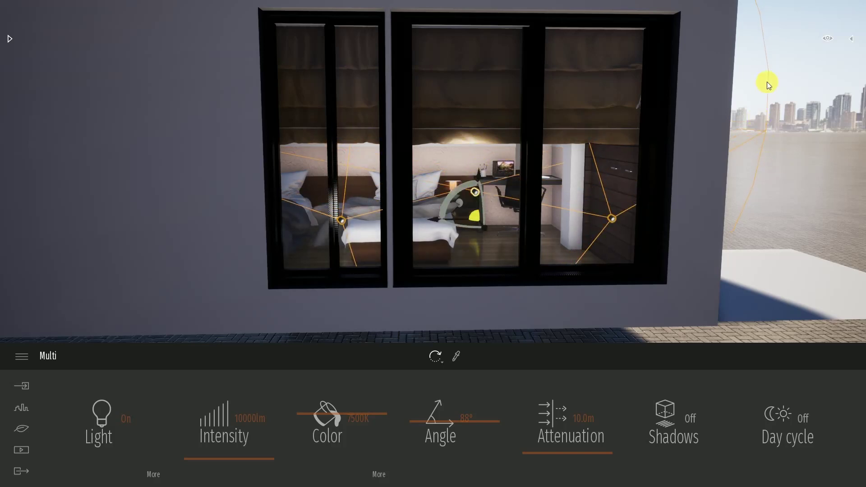
left_click(781, 80)
Step: Copy a spot light twice onto the left bedroom window
double_click(467, 203)
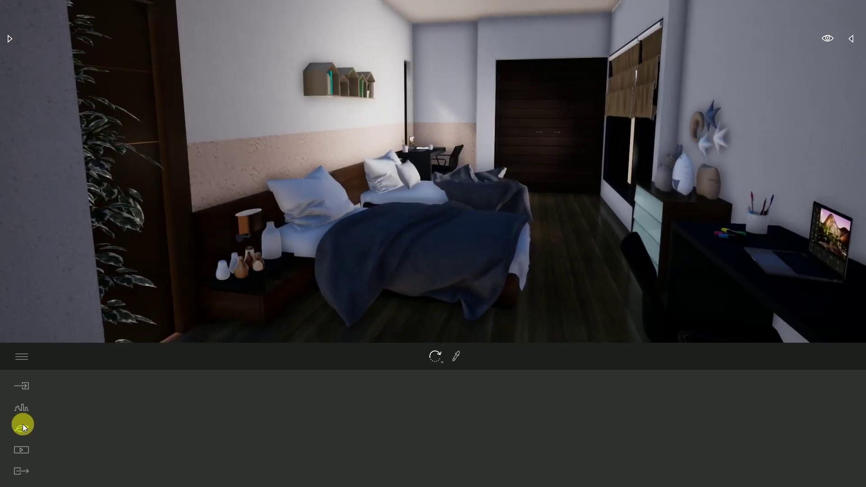
left_click(23, 426)
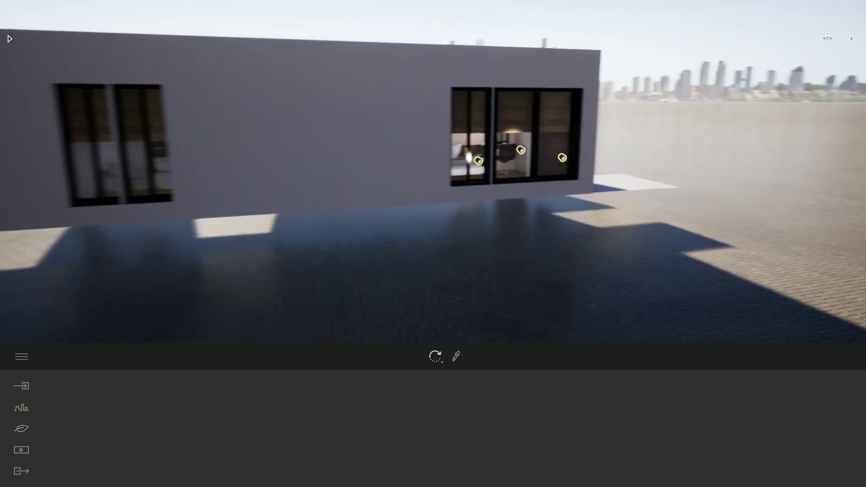
left_click(516, 158)
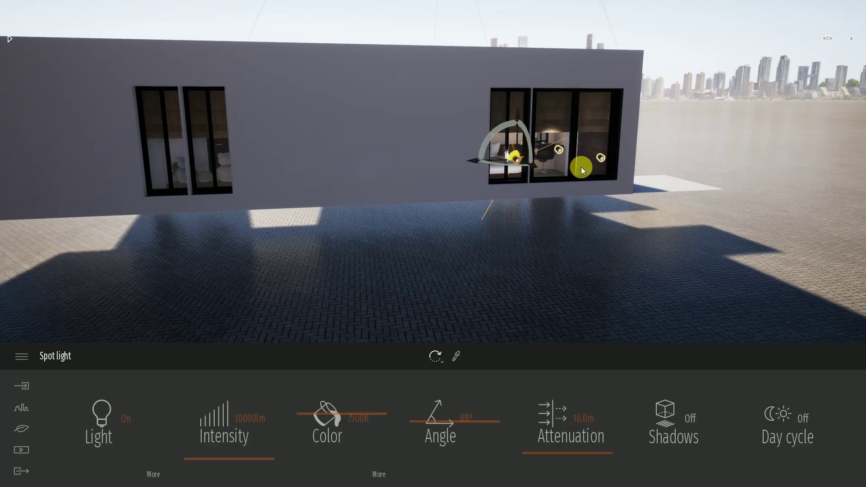
left_click_drag(476, 162, 156, 169)
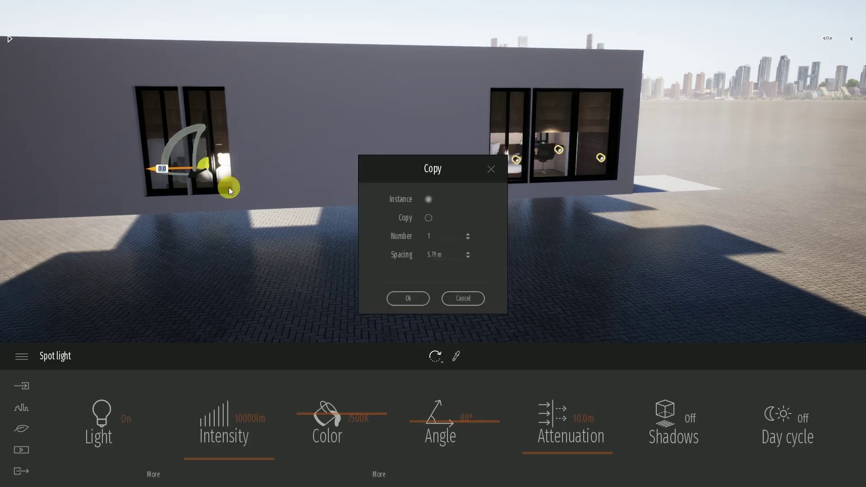
left_click(415, 298)
left_click_drag(261, 165, 212, 167, "alt")
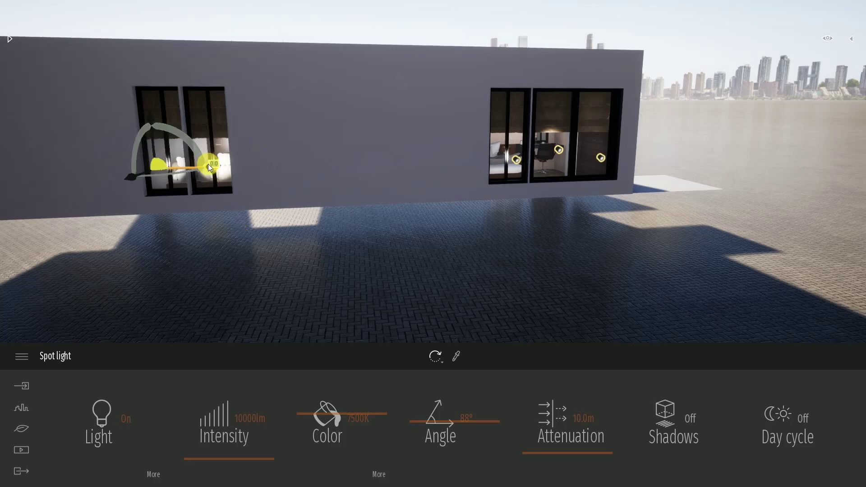
left_click(415, 299)
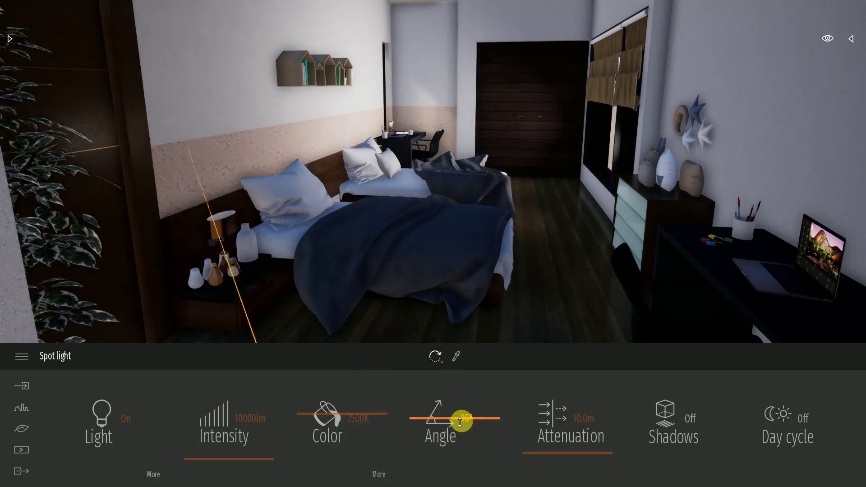
Step: Widen the spot light's beam angle to 100° and increase its attenuation distance
left_click_drag(456, 422, 461, 420)
scroll(495, 322, "down", 5)
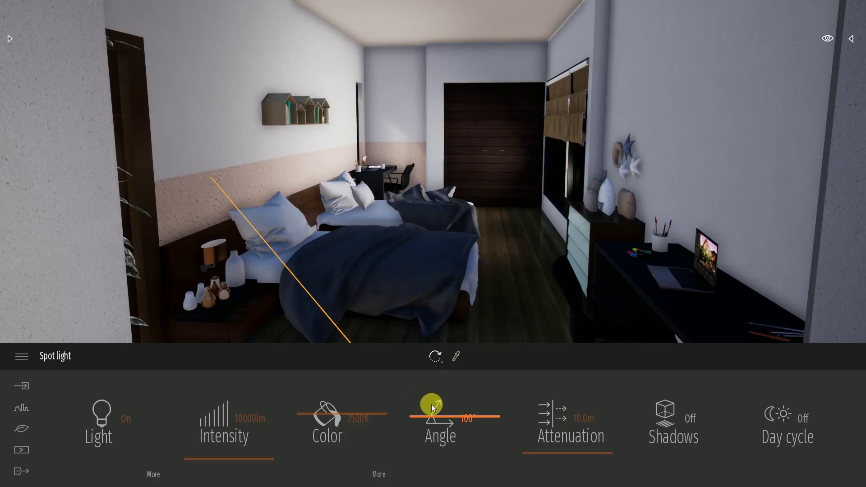
left_click_drag(537, 451, 541, 448)
left_click(665, 411)
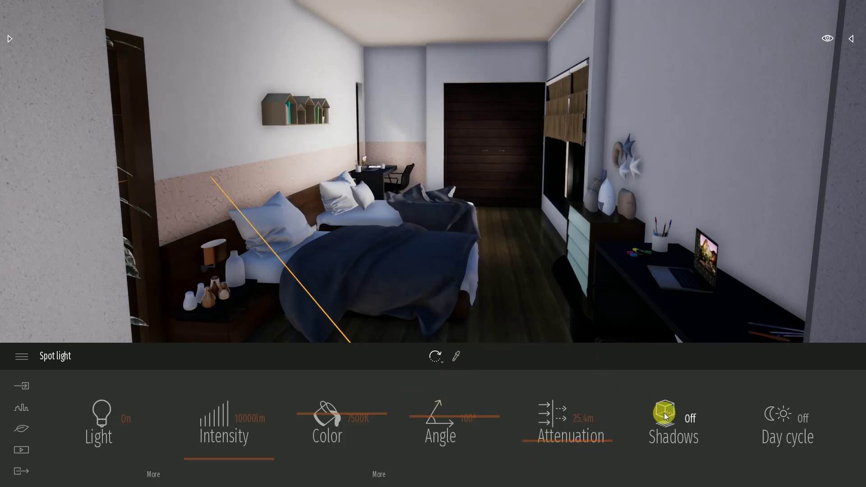
left_click(664, 411)
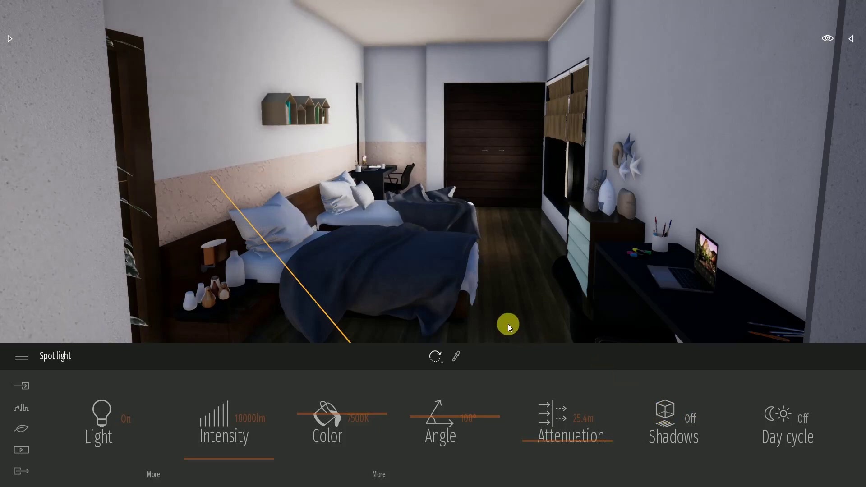
Step: Move the spot lights at both windows outward onto the building's exterior wall
mouse_move(506, 325)
left_mouse_down()
mouse_move(478, 329)
mouse_move(508, 324)
left_mouse_up()
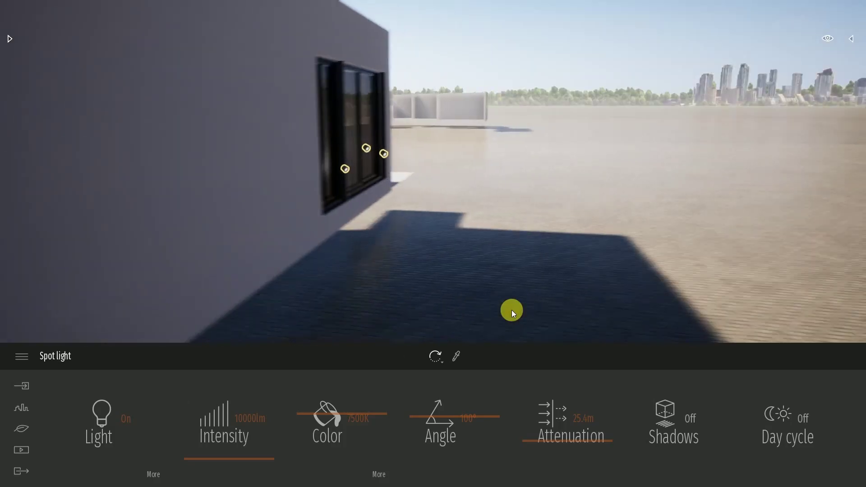
mouse_move(511, 310)
left_mouse_down()
mouse_move(390, 190)
mouse_move(453, 223)
mouse_move(246, 229)
left_mouse_up()
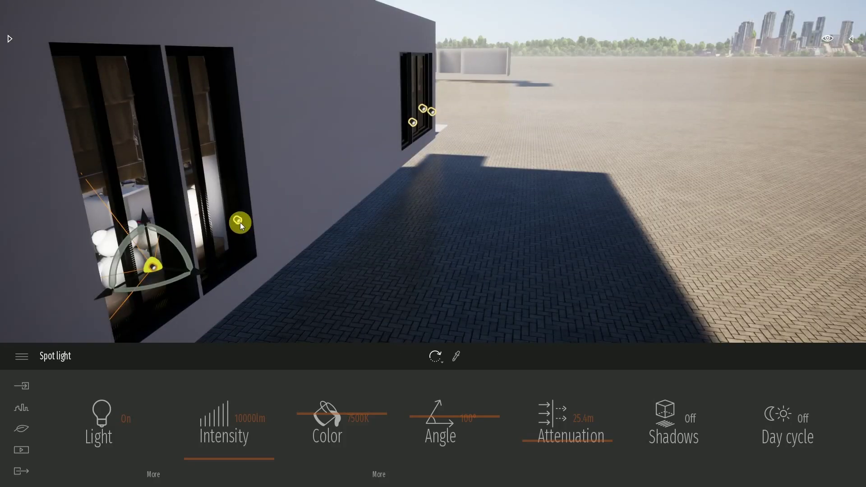
left_click(239, 221, "ctrl")
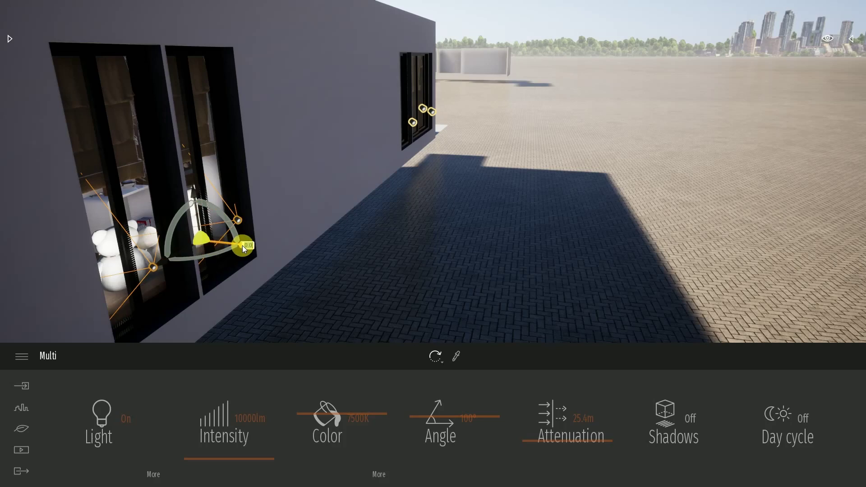
mouse_move(242, 245)
left_mouse_down()
mouse_move(372, 256)
mouse_move(548, 162)
left_mouse_up()
left_click(554, 45)
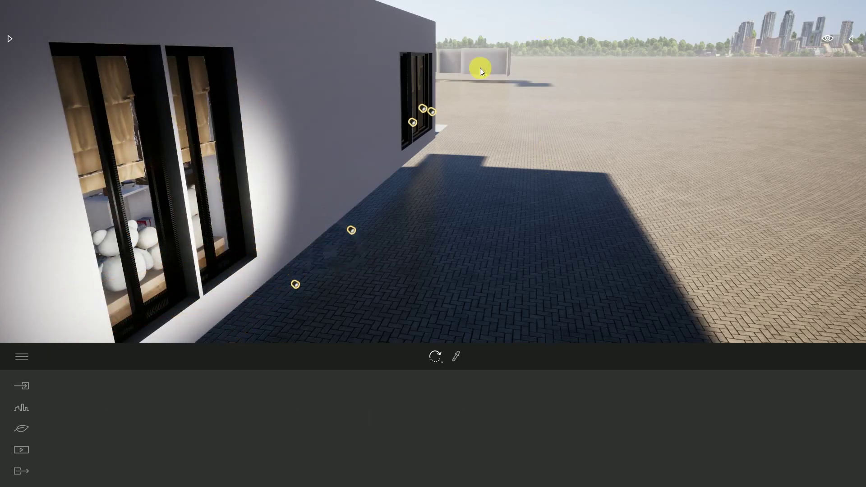
left_click(432, 111)
left_click(413, 123, "ctrl")
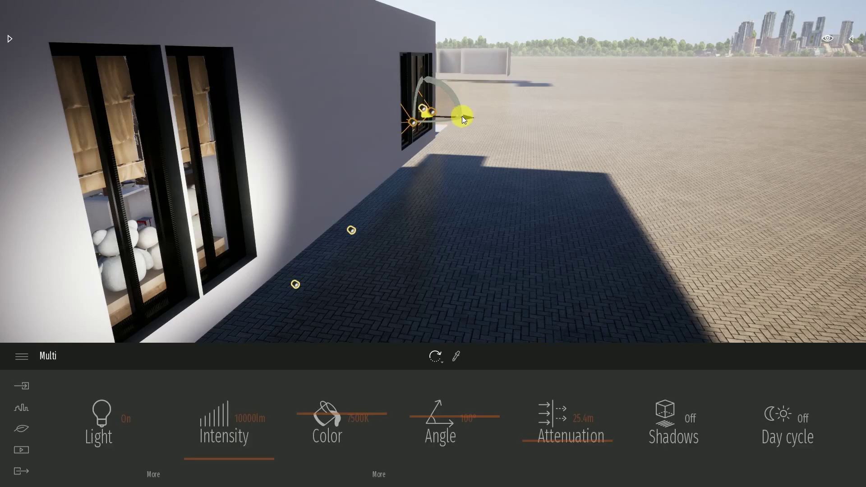
left_click_drag(464, 117, 516, 122)
left_click(156, 81)
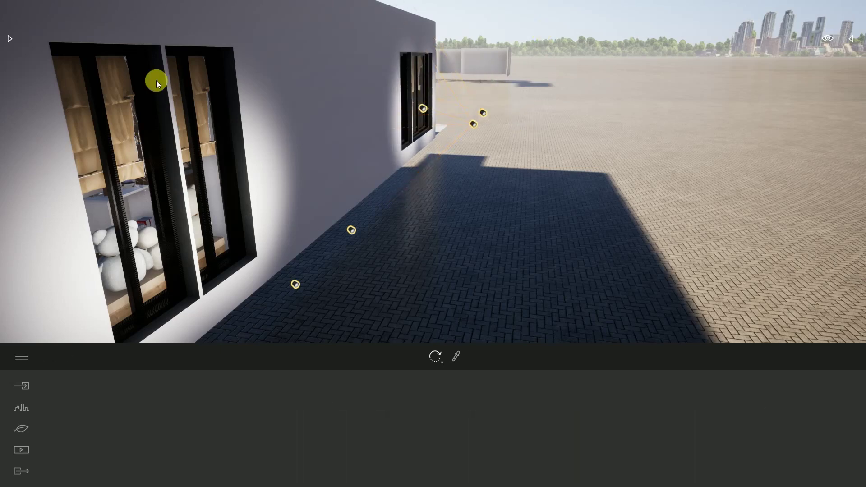
Step: Place an omnidirectional light from the Lights library outside by the bedroom window
left_click(9, 39)
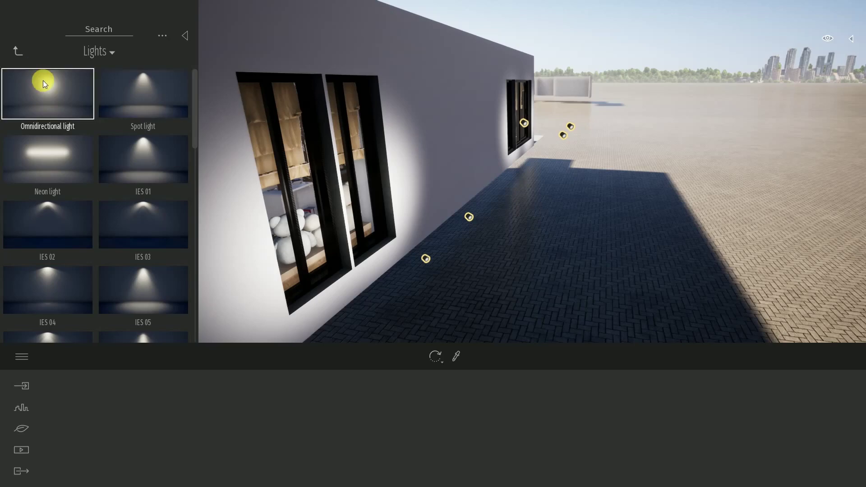
mouse_move(43, 81)
left_mouse_down()
mouse_move(344, 212)
mouse_move(165, 230)
left_mouse_up()
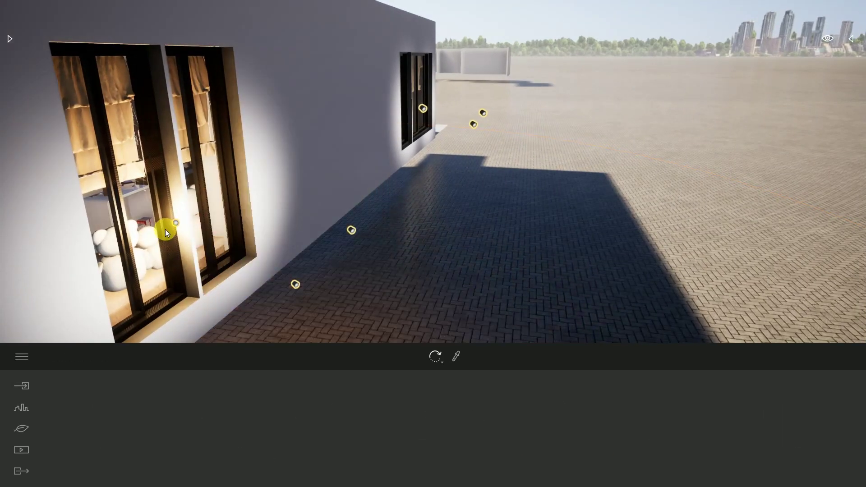
left_click(177, 224)
left_click_drag(219, 227, 350, 242)
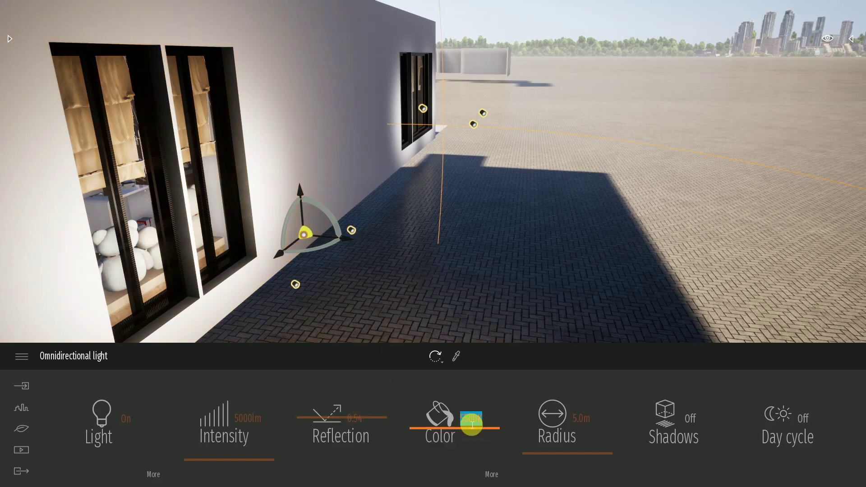
Step: Make one copy of the omni light, then fly back inside toward the bed and shelf
left_click_drag(456, 305, 488, 153)
mouse_move(454, 305)
left_mouse_down()
mouse_move(431, 170)
mouse_move(824, 158)
left_mouse_up()
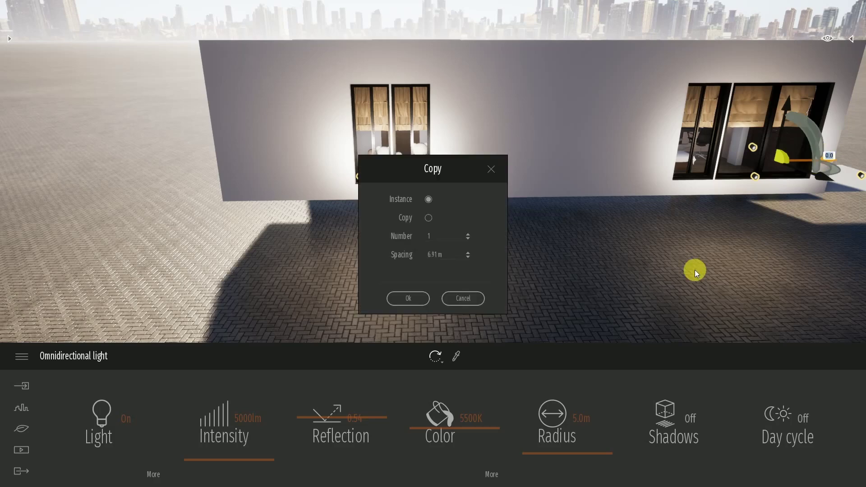
left_click(407, 299)
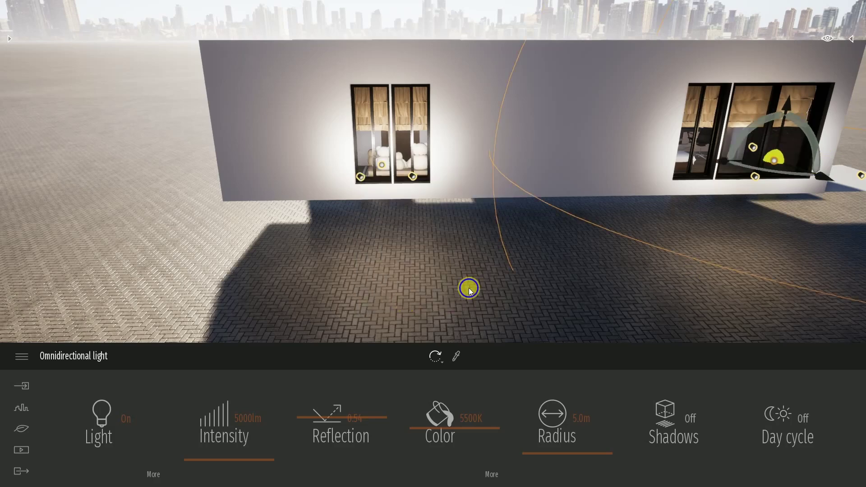
right_click_drag(469, 288, 587, 280)
key("Up")
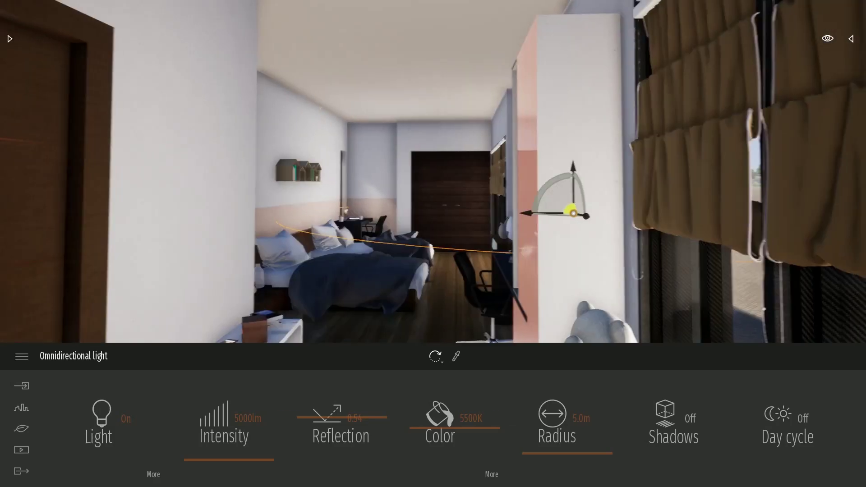
key("Up")
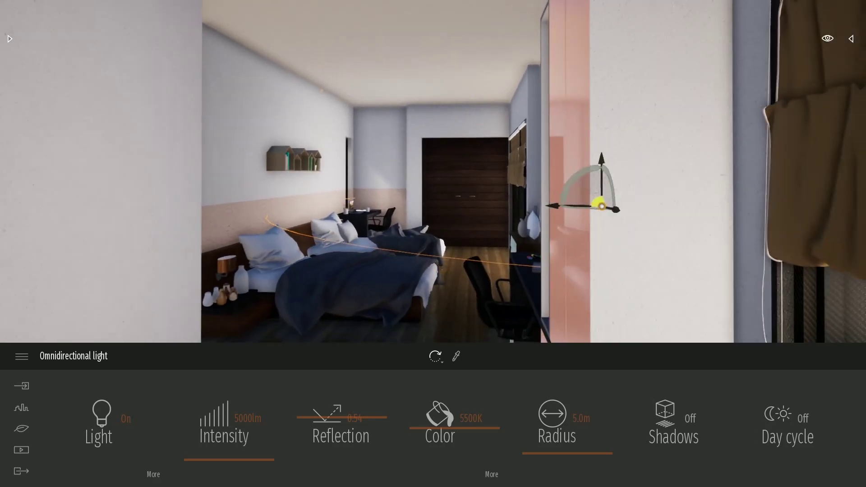
key("Up")
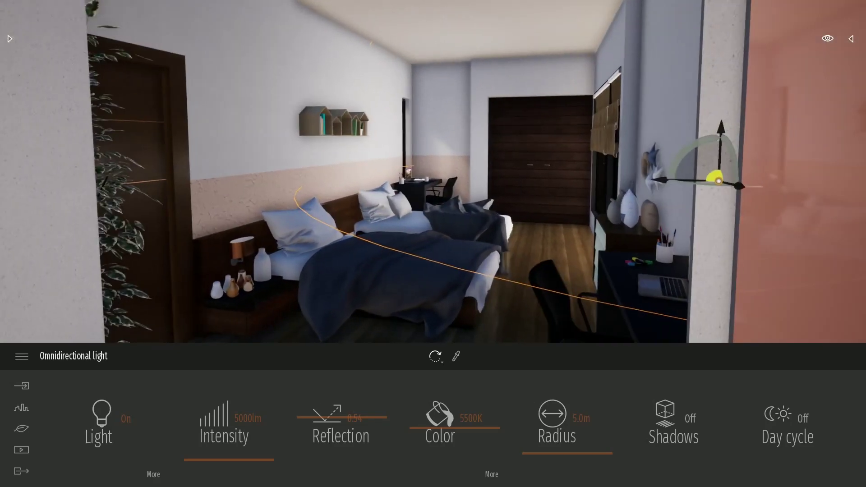
Step: Sample the Oak 03 G floor wood and tint it a pale tan, hex E3C4A0
left_click(469, 288)
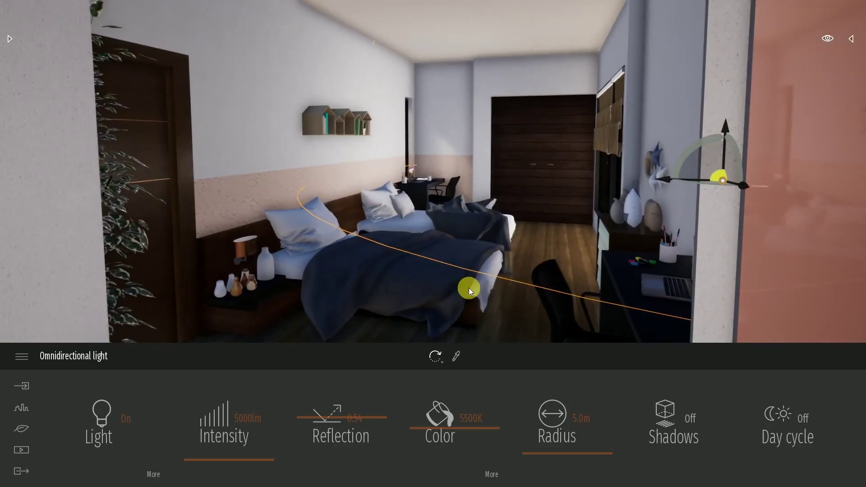
left_click(514, 308)
left_click(344, 422)
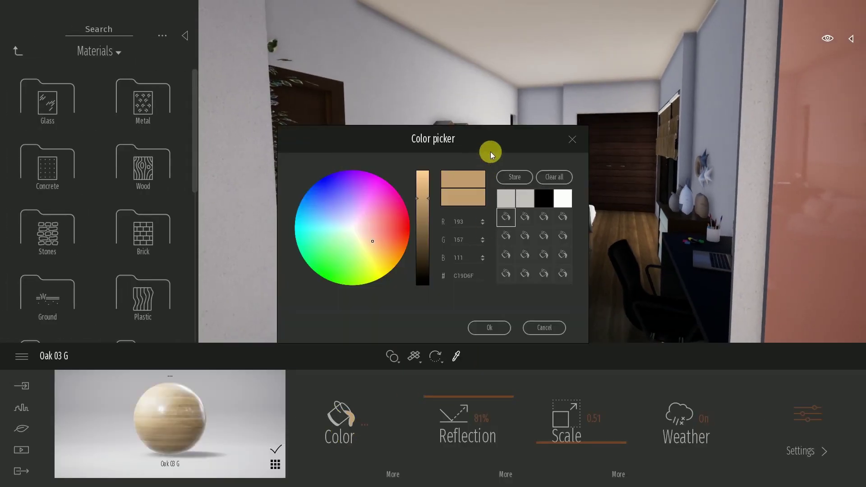
left_click_drag(433, 138, 228, 141)
left_click_drag(222, 200, 222, 185)
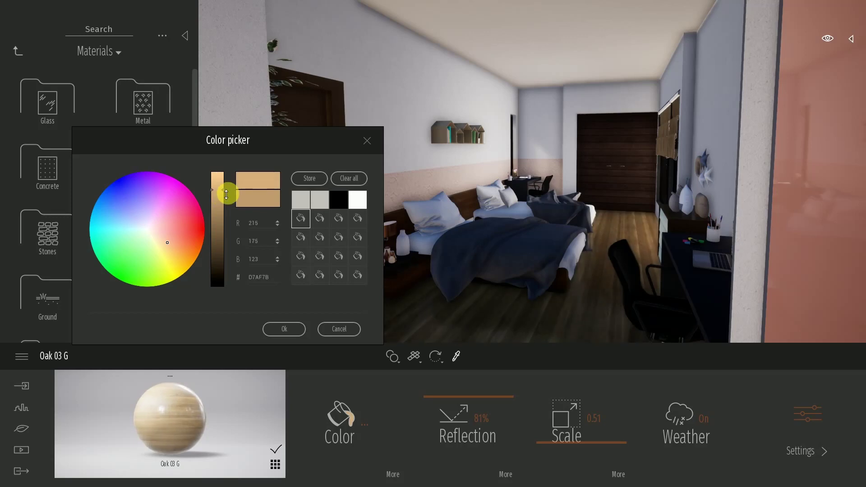
left_click(168, 239)
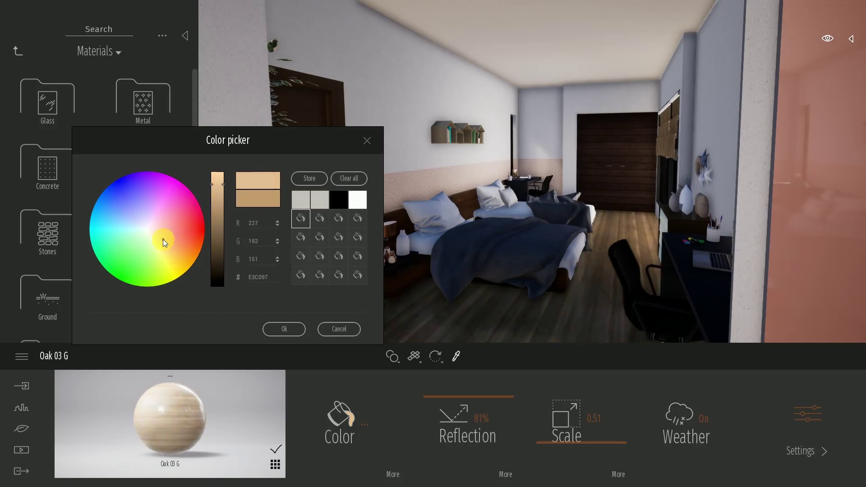
left_click(162, 238)
left_click(272, 327)
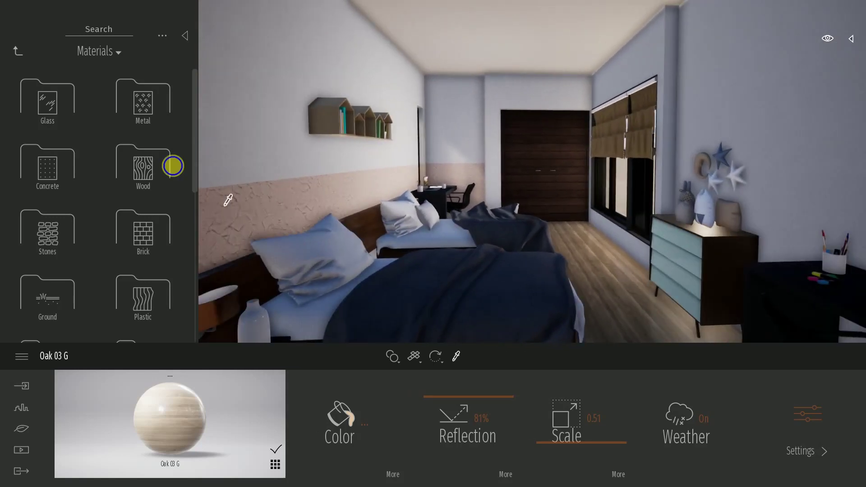
Step: Set lighting to sun intensity 5.17, ambient 0.74 and white balance 7784K
left_click(185, 37)
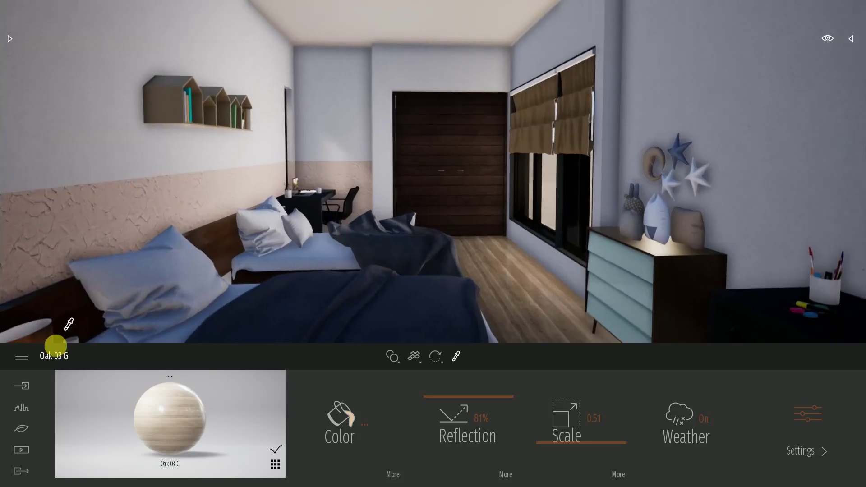
left_click(21, 429)
left_click(453, 415)
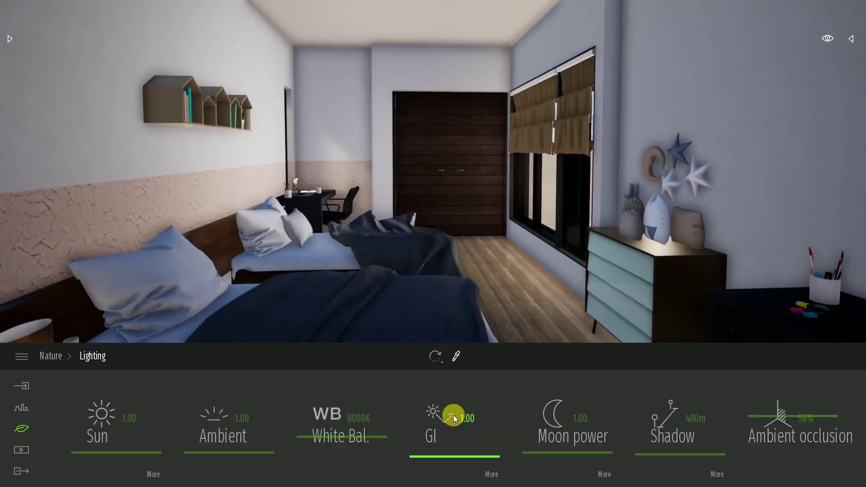
left_click_drag(107, 451, 117, 442)
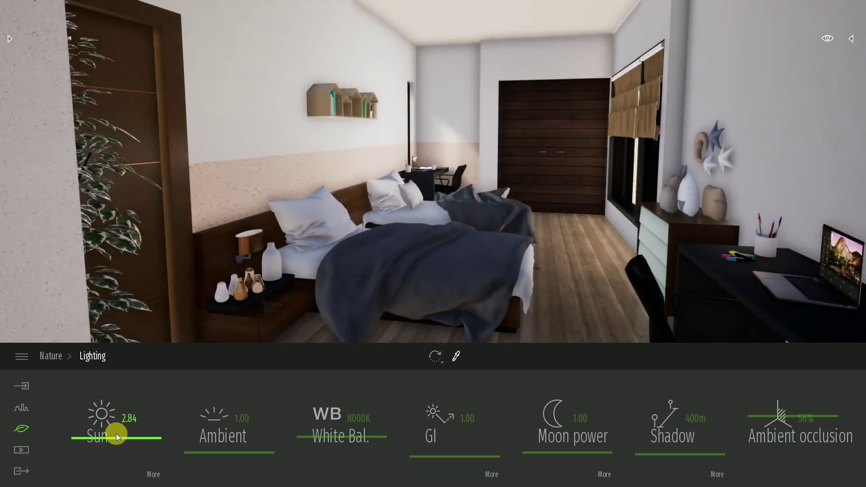
left_click_drag(113, 437, 119, 429)
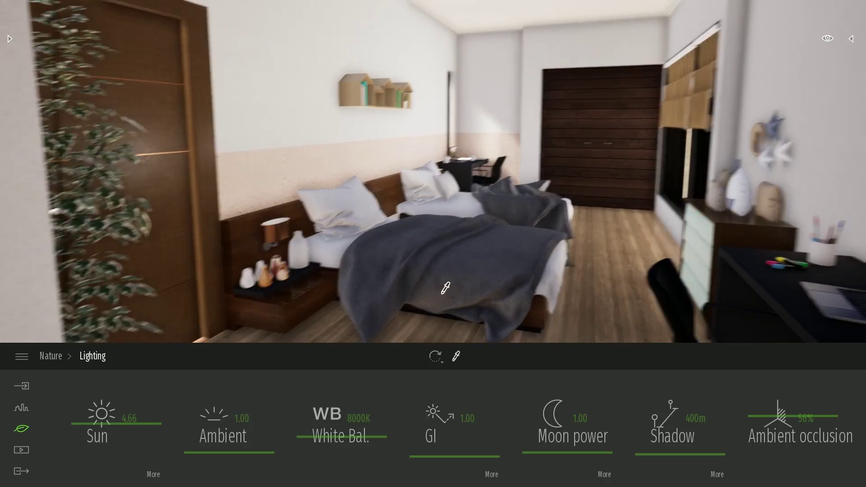
left_click(296, 422)
left_click_drag(232, 451, 234, 459)
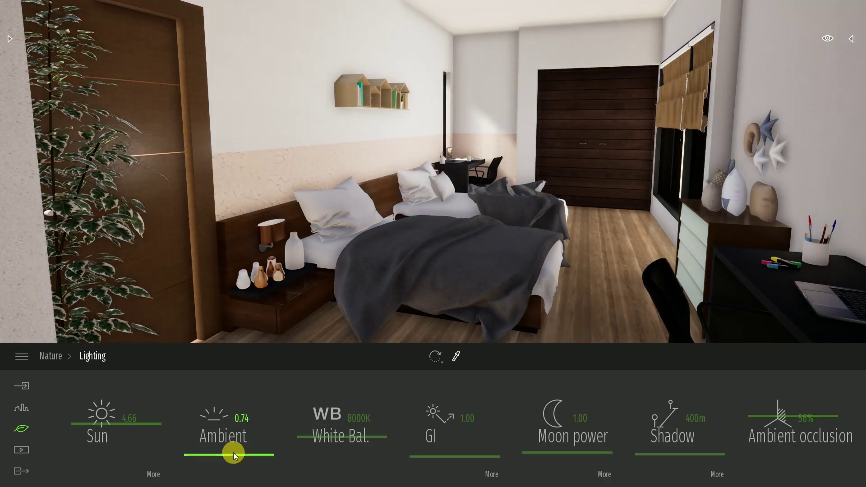
left_click_drag(317, 436, 318, 444)
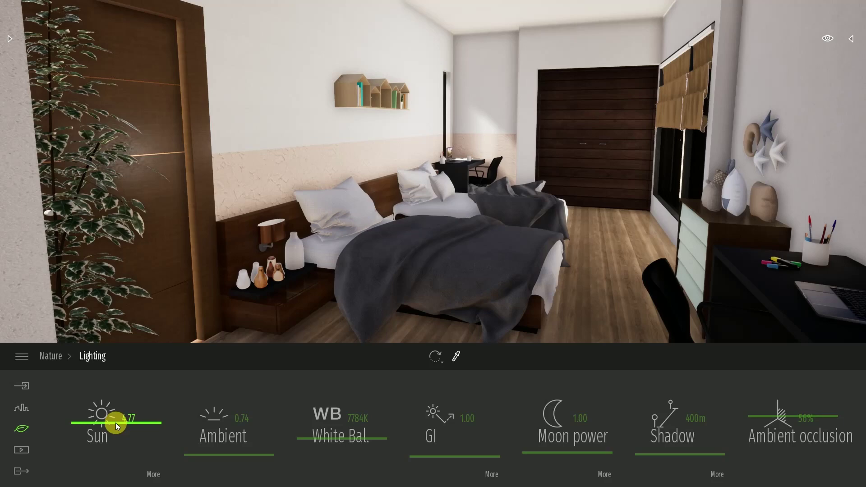
left_click_drag(115, 423, 117, 413)
Step: Sample the Ipe A wood and raise its reflection to 71%
key("d")
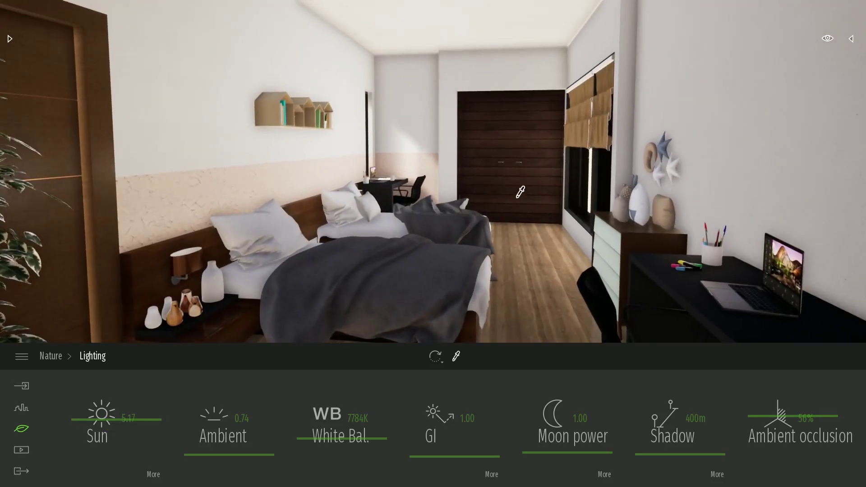
left_click(518, 196)
left_click_drag(457, 420, 472, 409)
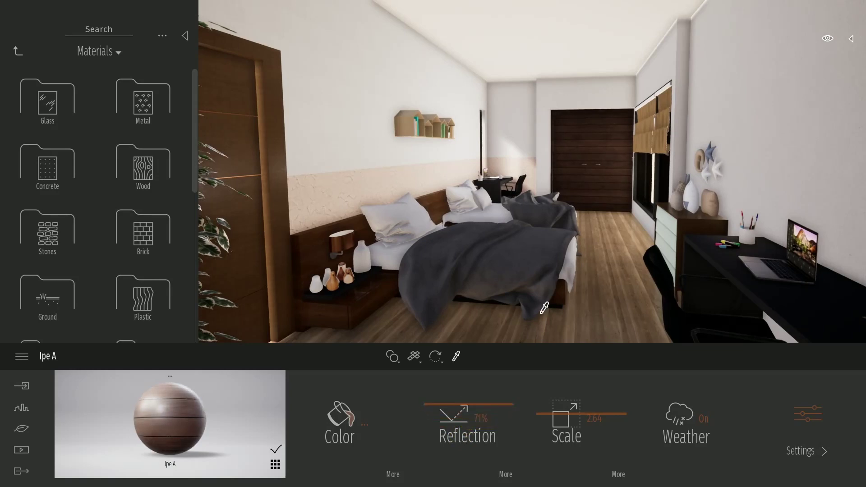
Step: Sample the door's Olive 02 G wood, scale it to 5.19 and set reflection to 77%
key("w")
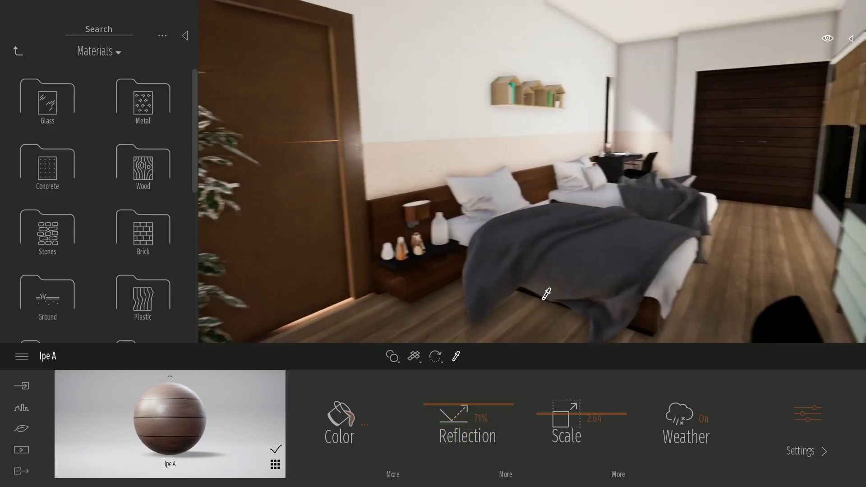
key("s")
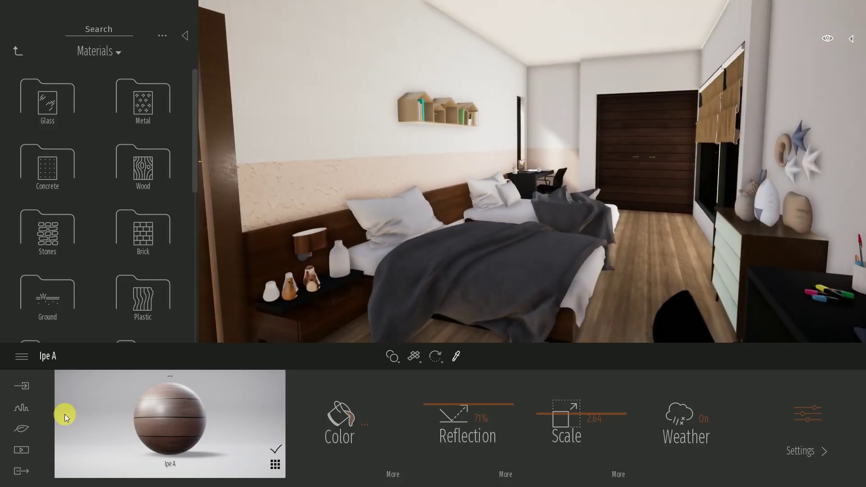
key("Left")
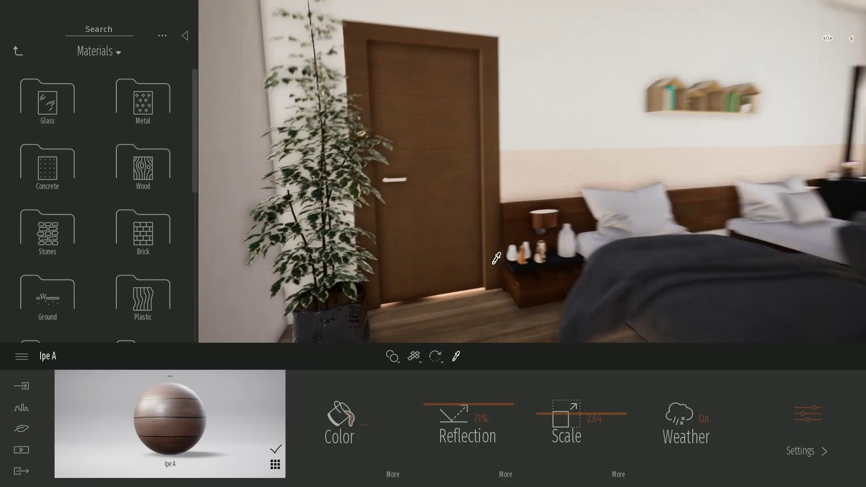
left_click(488, 157)
mouse_move(564, 409)
left_mouse_down()
mouse_move(565, 428)
mouse_move(580, 407)
left_mouse_up()
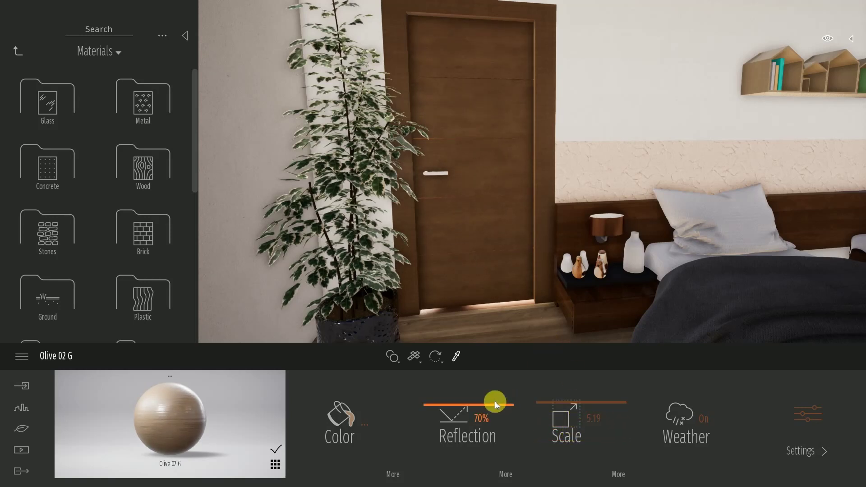
left_click_drag(495, 403, 500, 356)
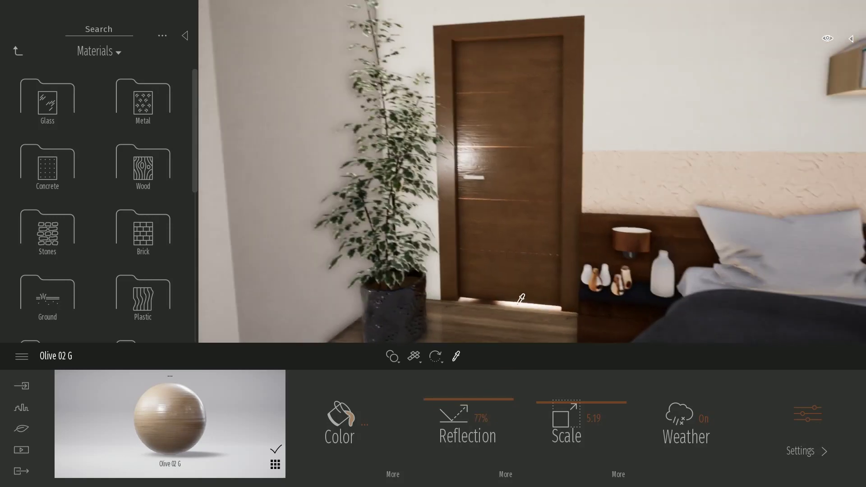
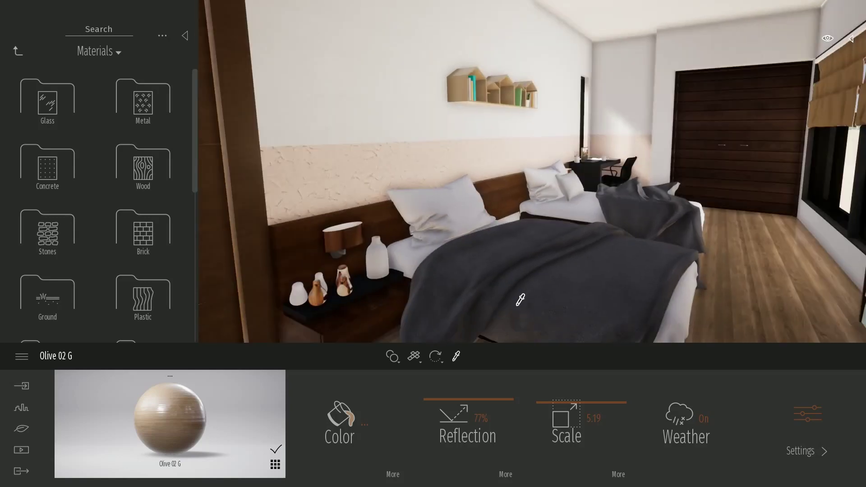
Step: Sample the pillow fabric and set its Fabric wool base 01 texture scale to 0.12
left_click(473, 198)
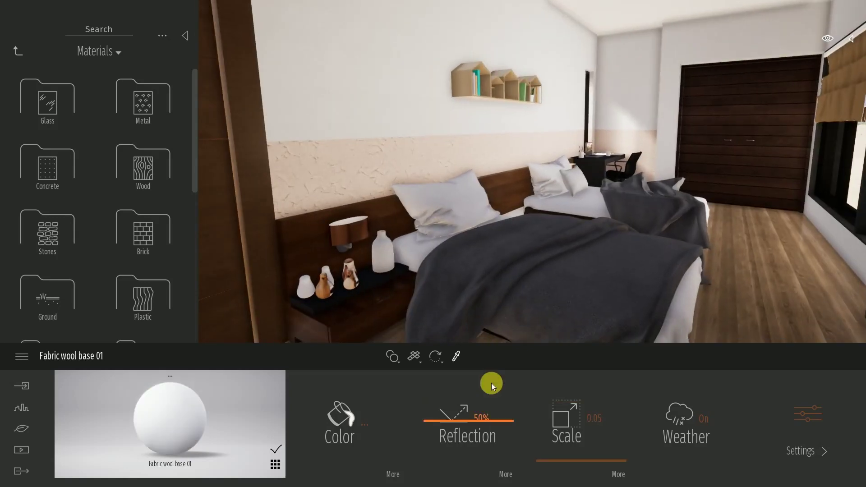
left_click_drag(550, 461, 548, 465)
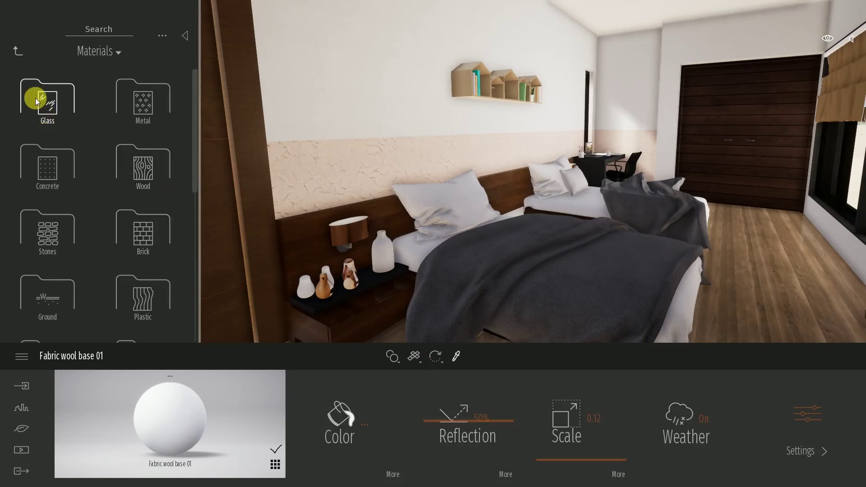
left_click(16, 51)
Step: Drop an Omnidirectional light at the left bedside lamp and set its intensity to 200
left_click(137, 165)
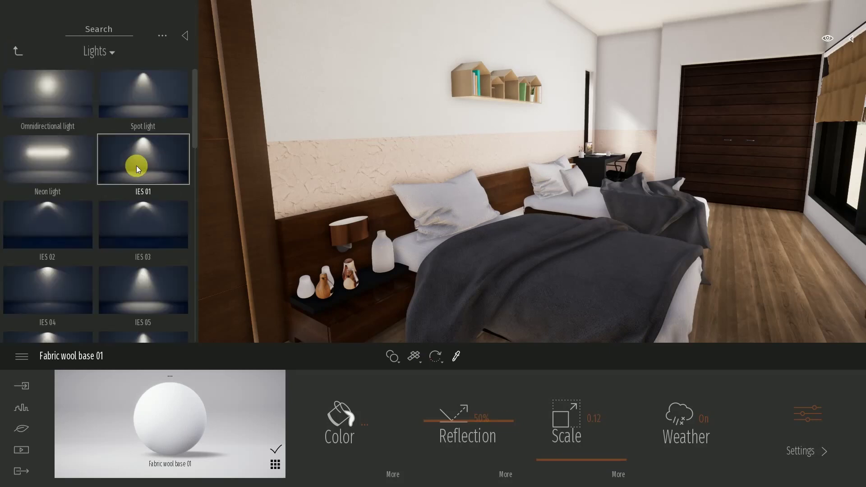
mouse_move(58, 94)
left_mouse_down()
mouse_move(353, 223)
mouse_move(226, 244)
left_mouse_up()
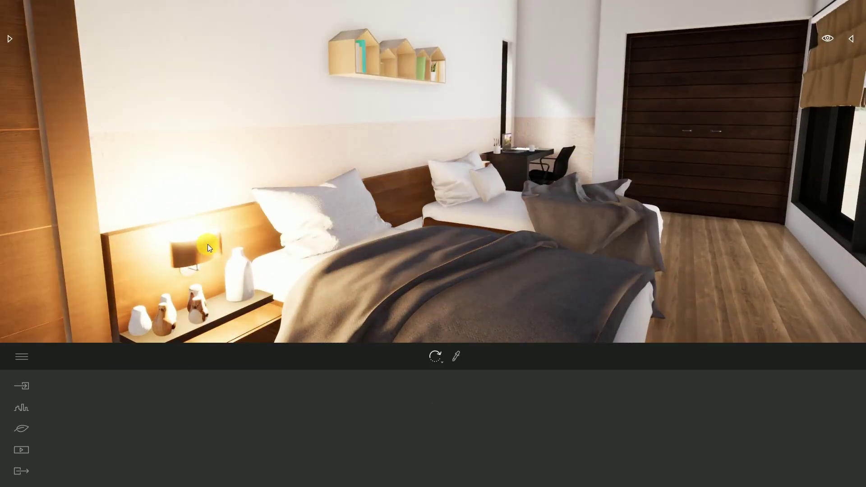
mouse_move(235, 253)
right_mouse_down()
mouse_move(118, 253)
mouse_move(311, 268)
right_mouse_up()
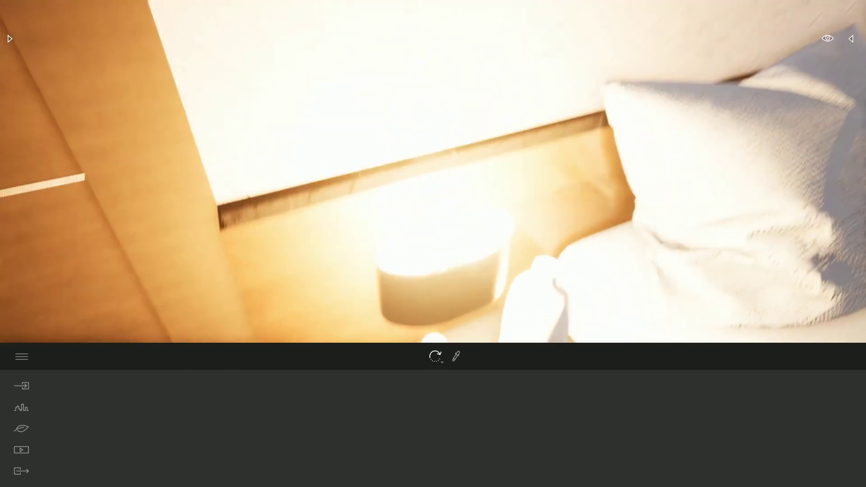
scroll(311, 268, "up", 5)
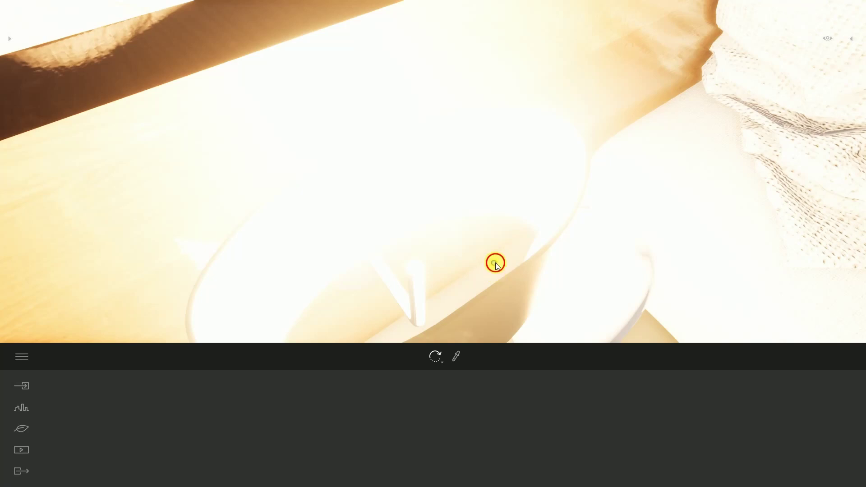
left_click(495, 263)
type("2")
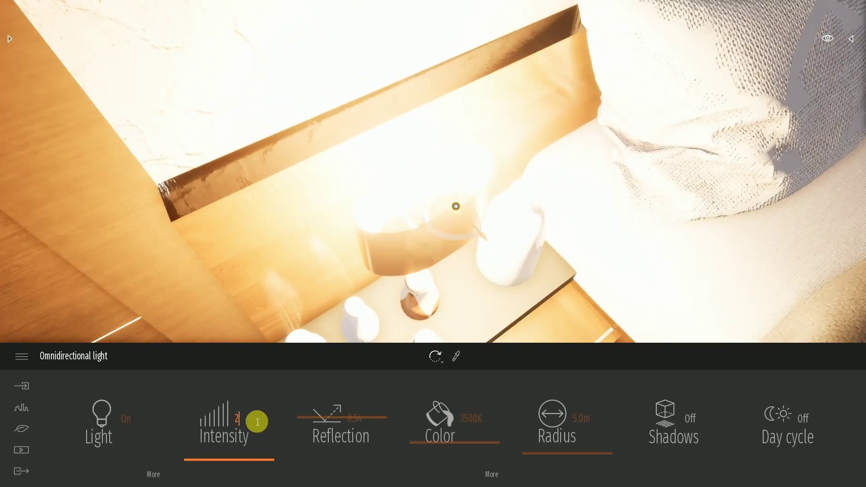
type("0")
key("Return")
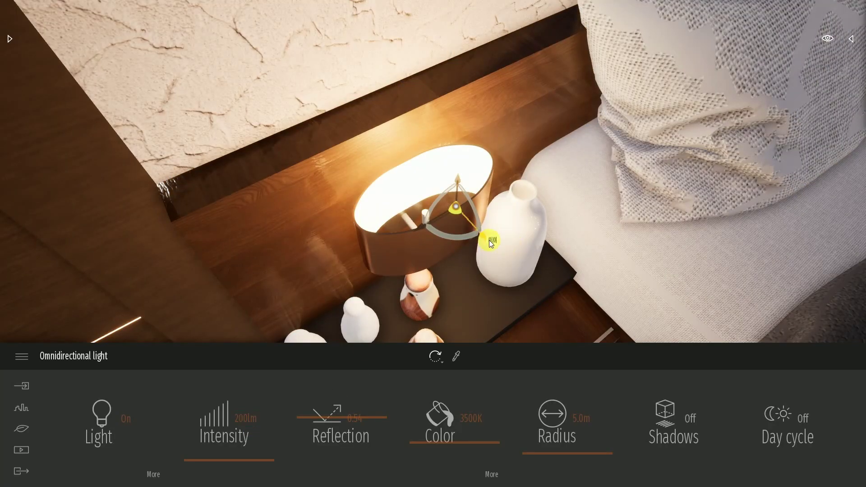
Step: Seat the light inside the lamp shade, adjust its radius and turn Shadows on
left_click_drag(484, 239, 471, 225)
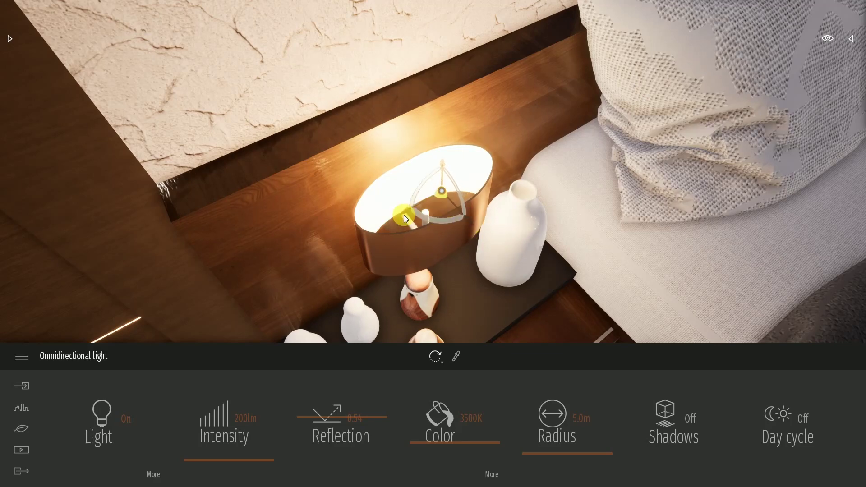
left_click_drag(402, 212, 385, 218)
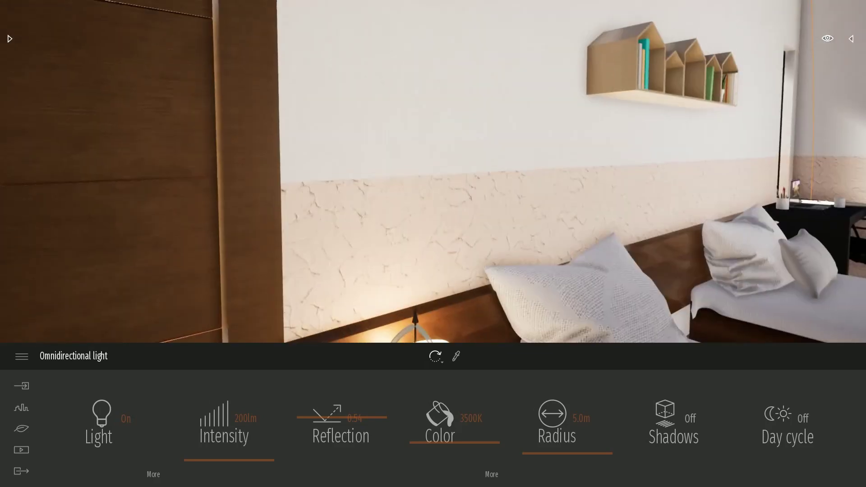
left_click(547, 456)
left_click(661, 411)
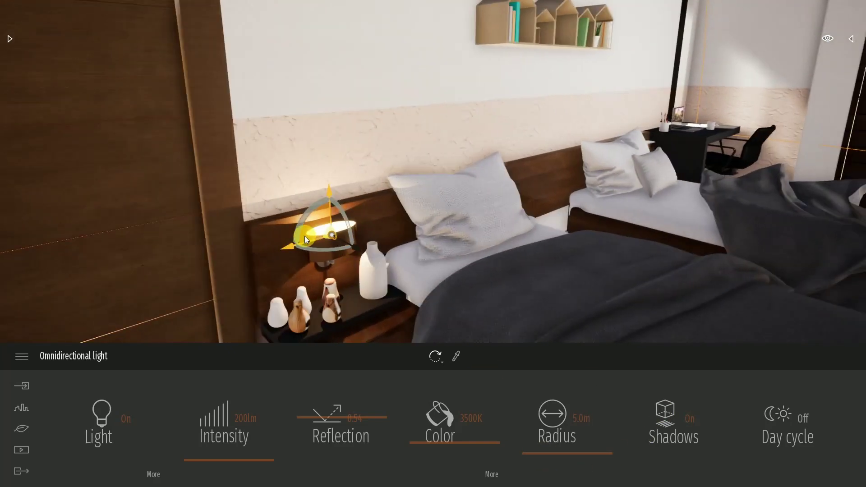
mouse_move(305, 236)
left_mouse_down()
mouse_move(285, 247)
mouse_move(292, 245)
left_mouse_up()
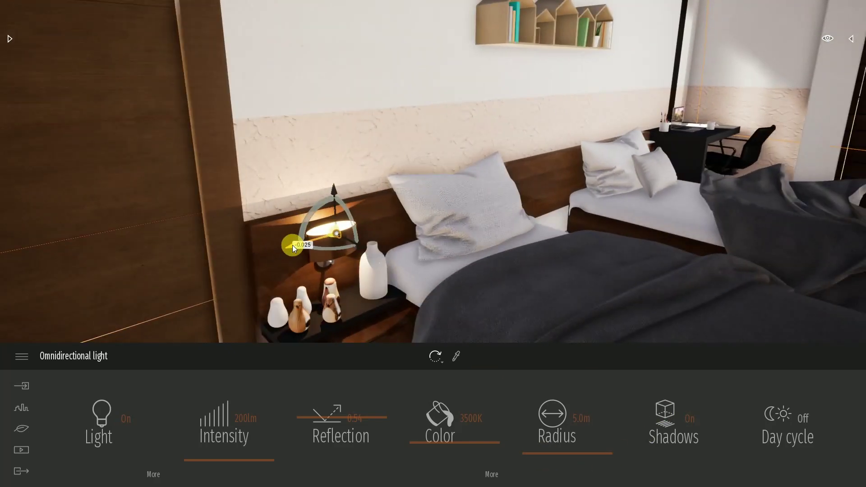
right_click_drag(357, 286, 316, 285)
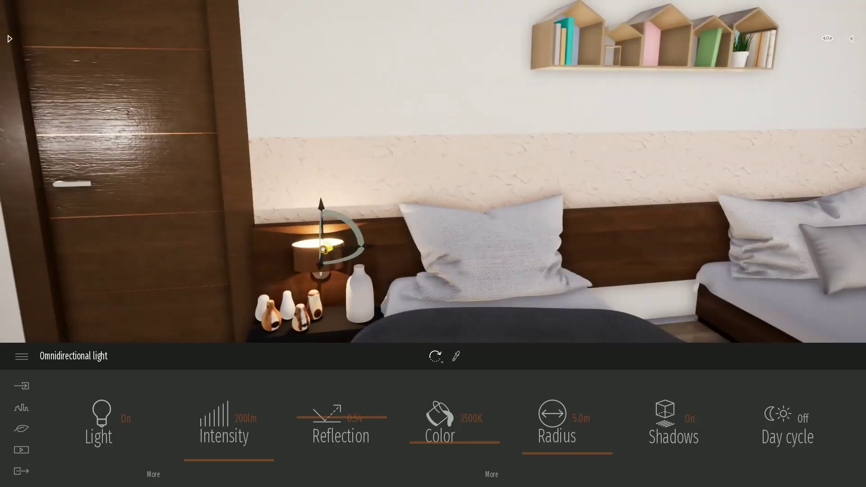
key("s")
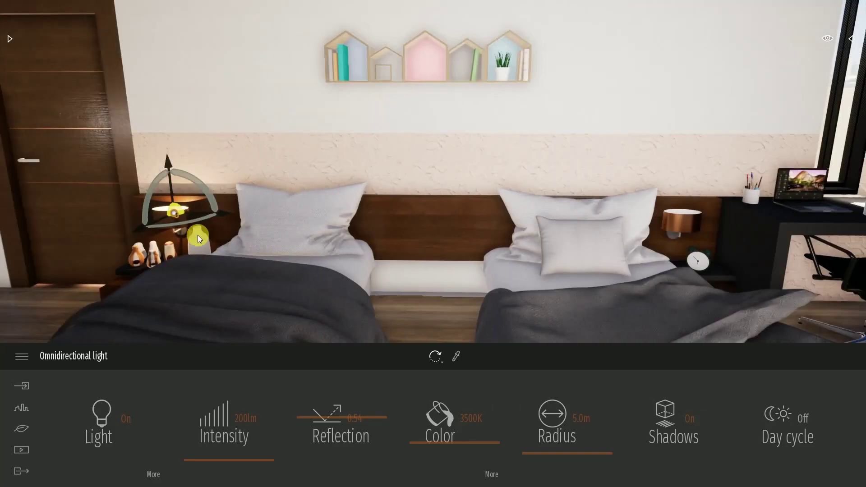
Step: Alt-drag a copy of the lamp light into the right bedside lamp
mouse_move(223, 213)
left_mouse_down()
mouse_move(396, 223)
mouse_move(739, 224)
left_mouse_up()
left_click(418, 300)
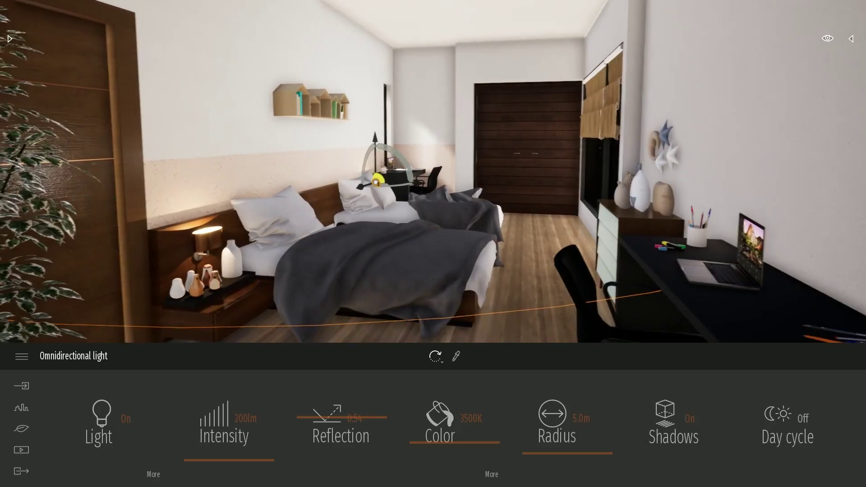
left_click(467, 318)
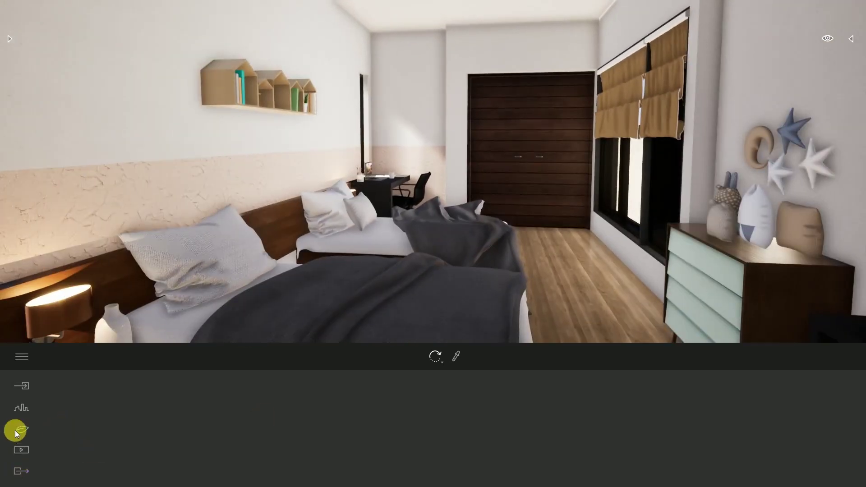
Step: Raise the Nature > Lighting ambient occlusion to 72%
left_click(16, 431)
left_click(469, 429)
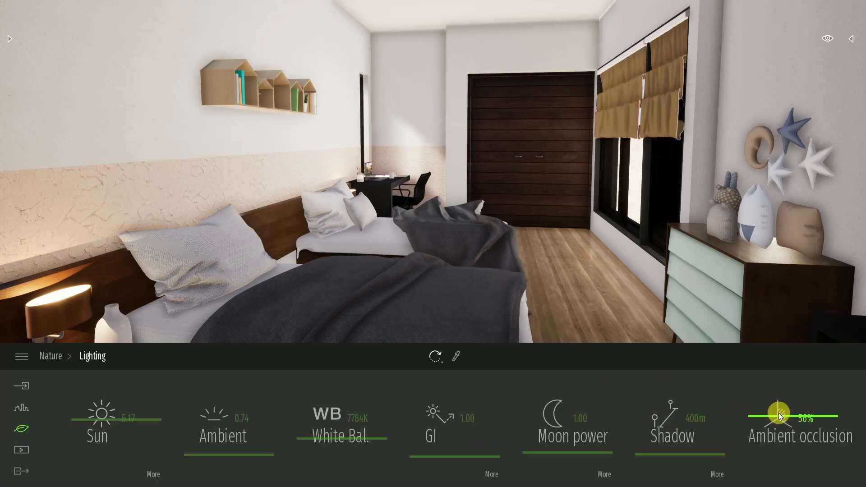
left_click_drag(777, 421, 778, 408)
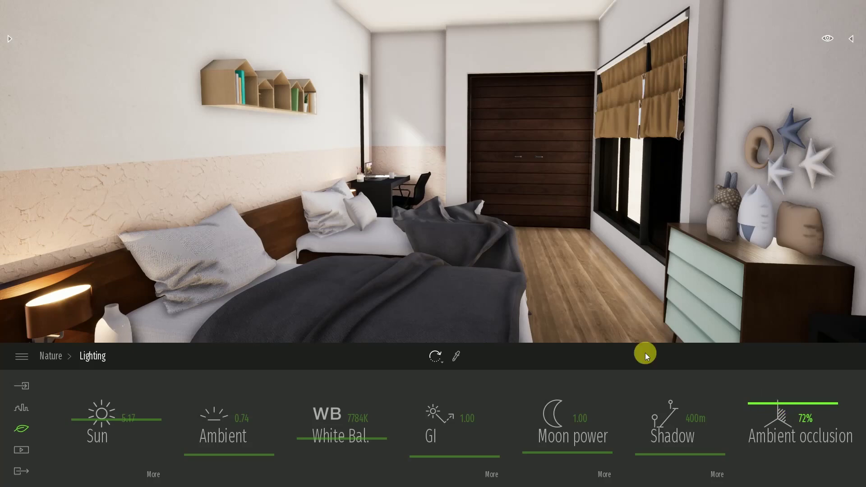
key("Down")
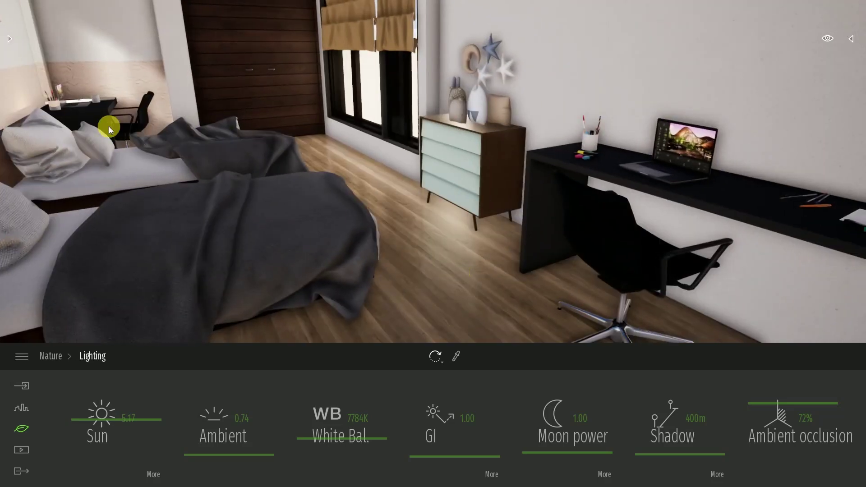
left_click(10, 35)
Step: Place a Shadow square decal from Furnitures > Decals on the bedroom floor
left_click(16, 52)
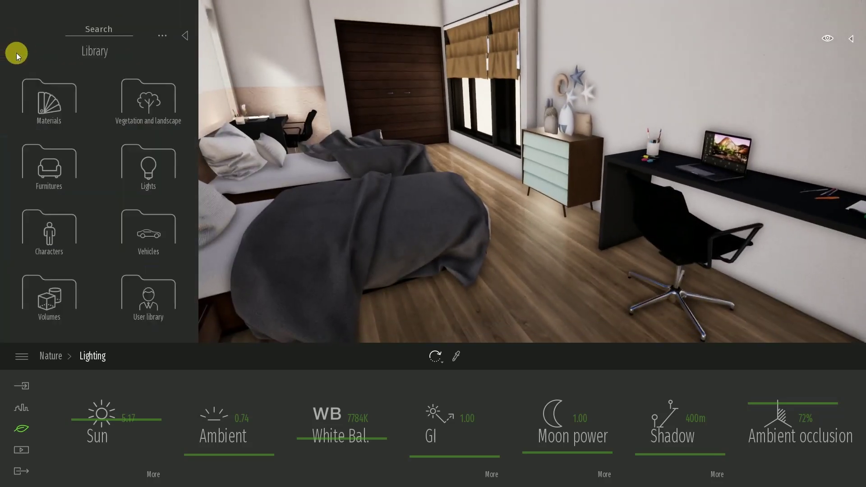
left_click(41, 165)
left_click(142, 172)
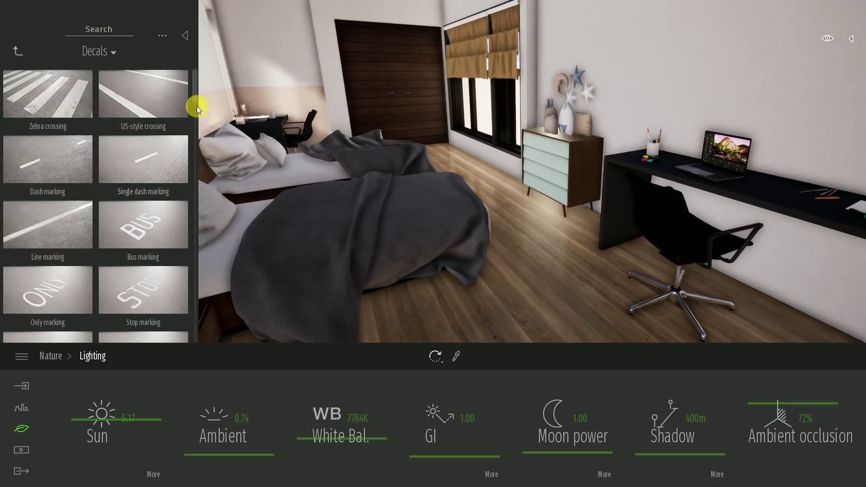
left_click_drag(195, 102, 191, 346)
left_click_drag(48, 298, 525, 212)
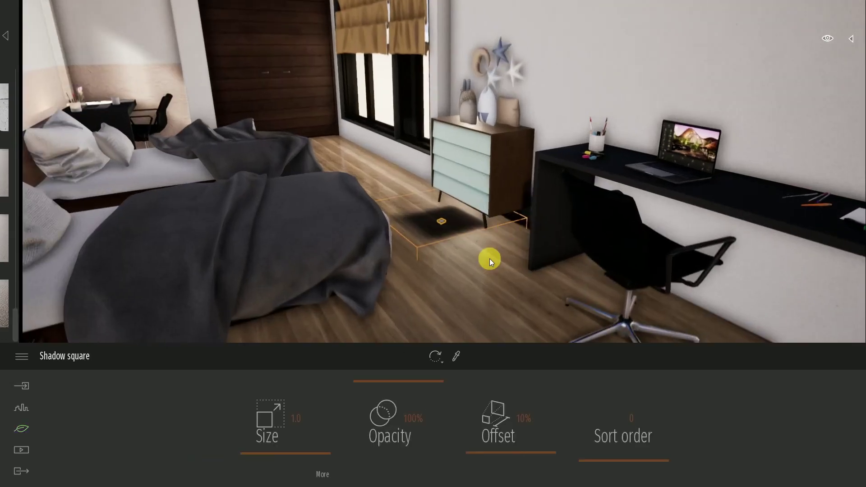
Step: Set the shadow decal's size to 2.1 with about 66% opacity, and move it toward the dresser
left_click_drag(261, 440, 262, 448)
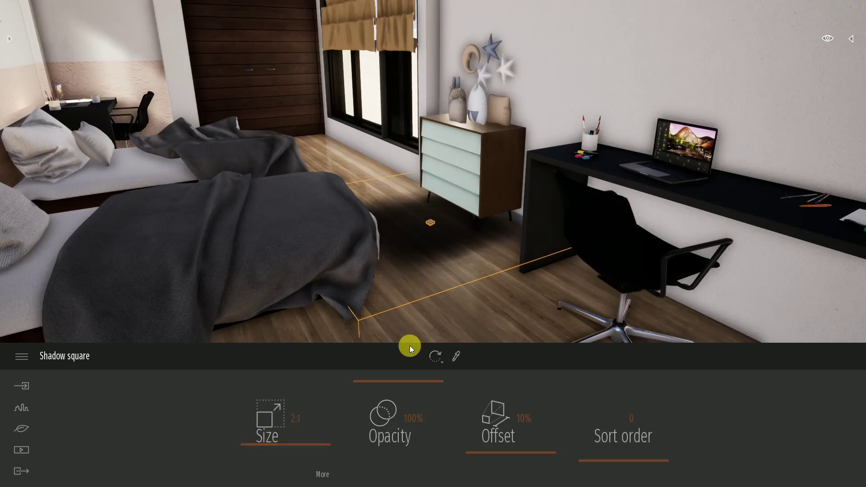
left_click_drag(407, 382, 406, 413)
left_click(431, 223)
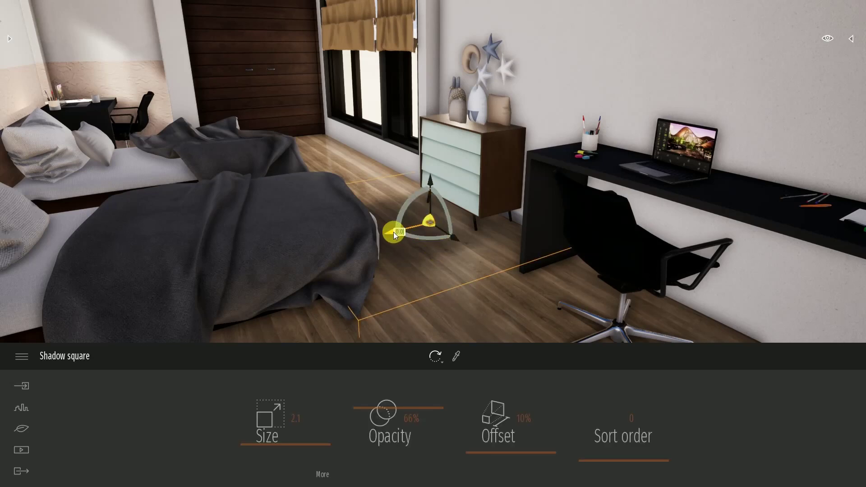
mouse_move(393, 231)
left_mouse_down()
mouse_move(454, 207)
mouse_move(451, 217)
left_mouse_up()
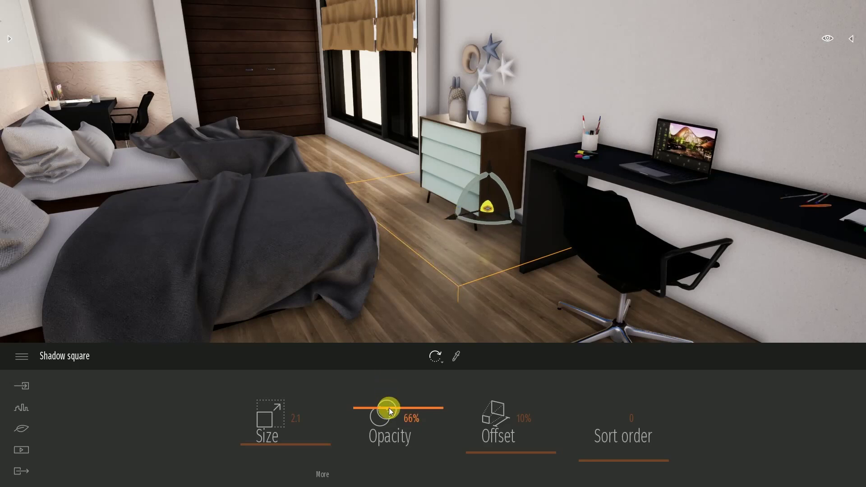
left_click_drag(389, 408, 391, 408)
left_click(458, 267)
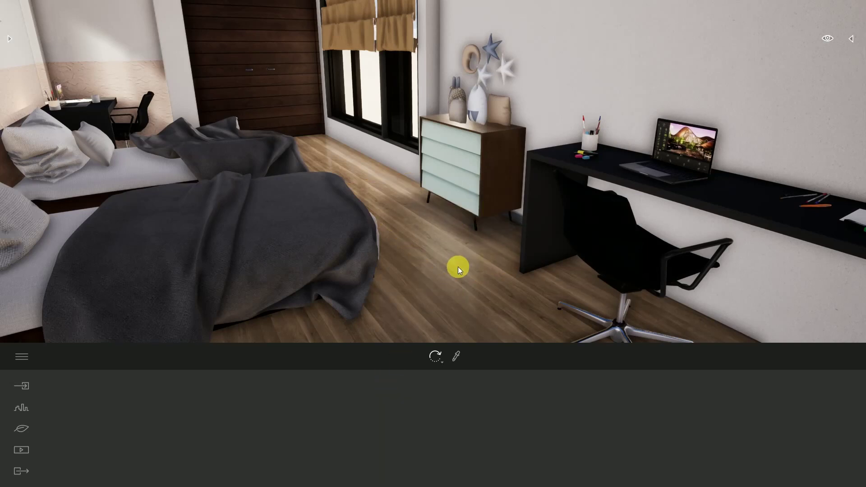
Step: Place a Box Reflection Probe from Lights > Reflection Probes near the back door
left_click_drag(461, 283, 466, 286)
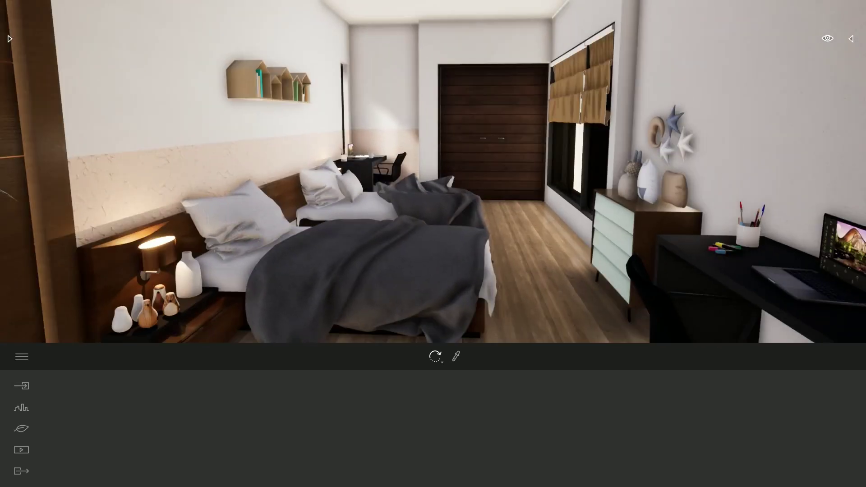
left_click(10, 40)
left_click(19, 56)
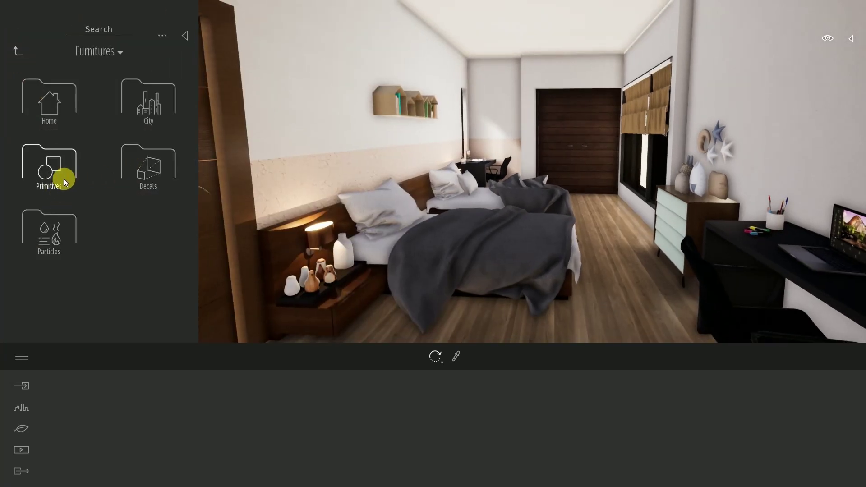
left_click(20, 51)
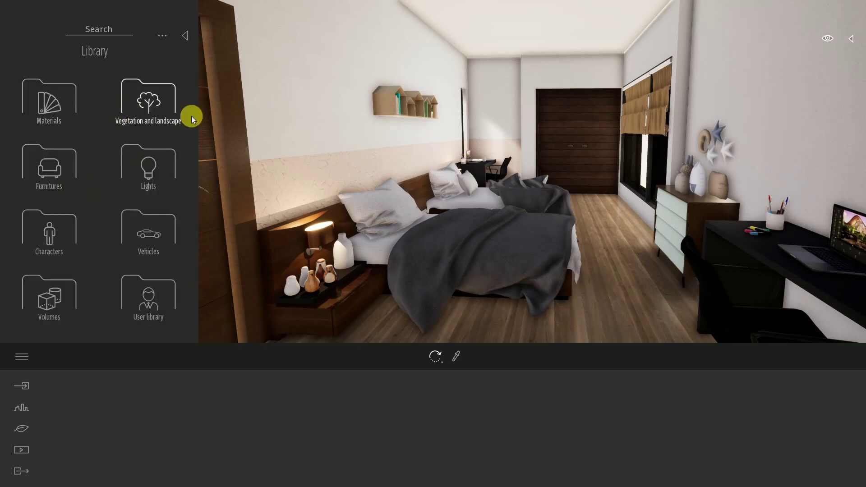
left_click(148, 167)
left_click(140, 166)
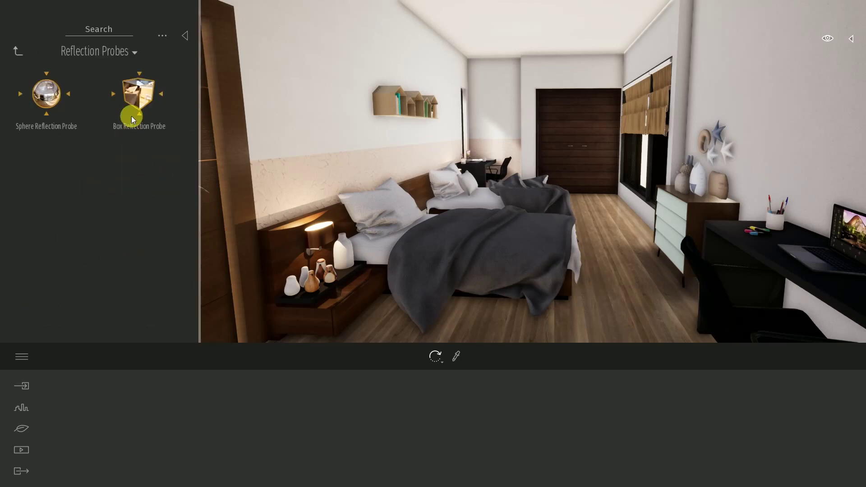
left_click(537, 202)
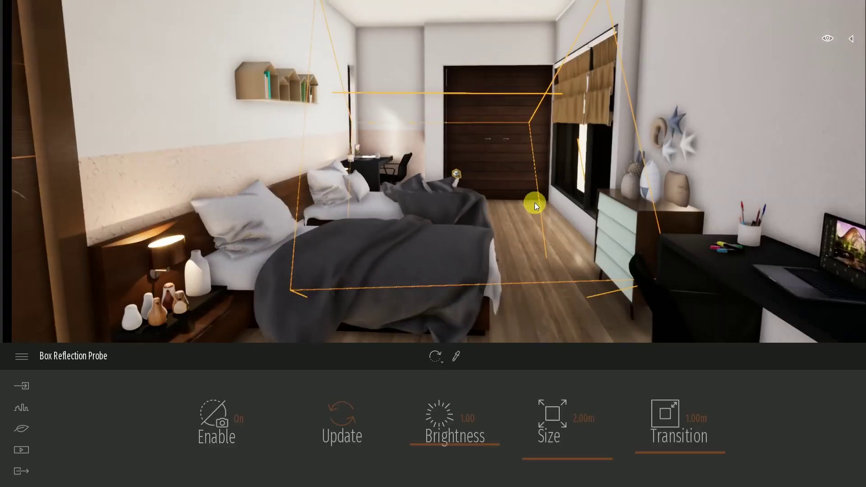
key("Escape")
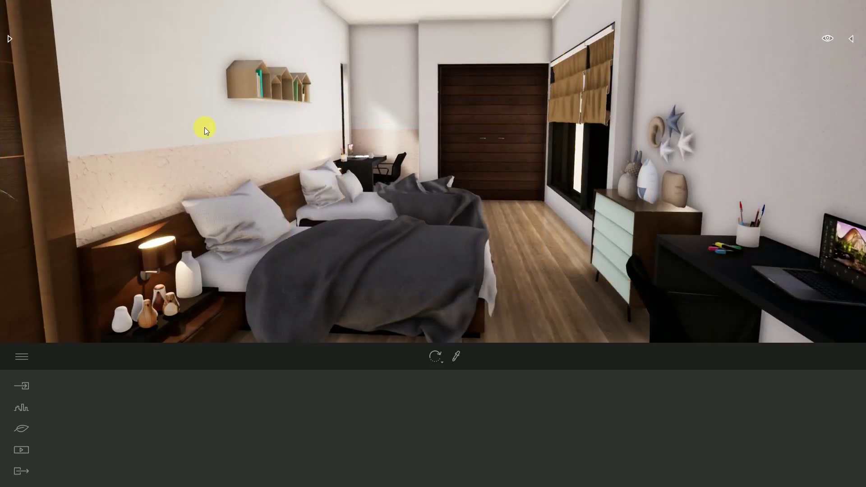
left_click(9, 39)
mouse_move(144, 92)
left_mouse_down()
mouse_move(551, 147)
mouse_move(541, 143)
left_mouse_up()
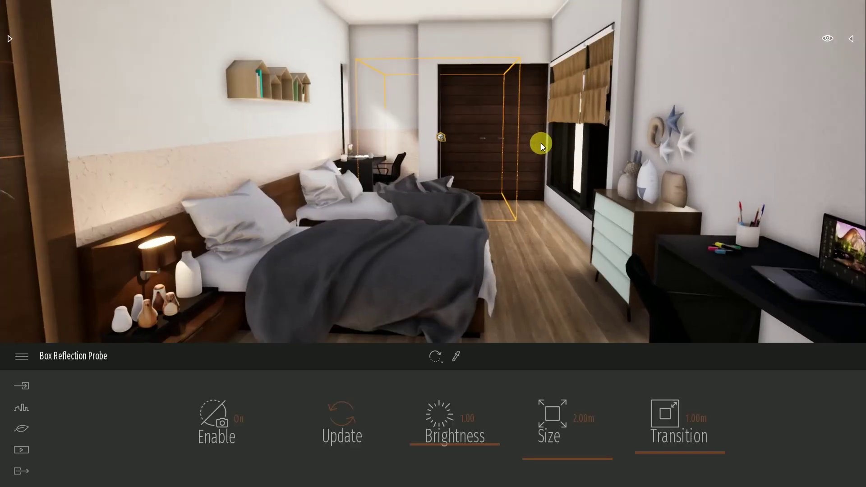
key("Escape")
Step: Resize the probe to 3.23 m, nudge it into position, and sample the Plaster coating 03 wall
left_click(443, 136)
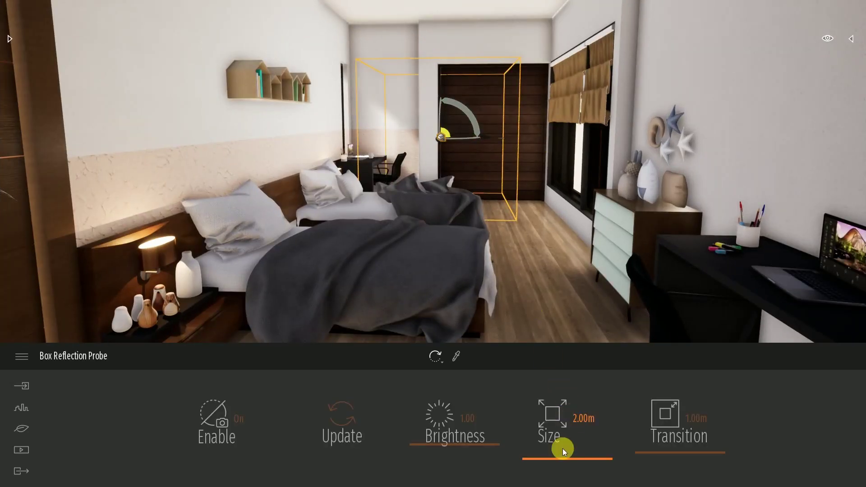
left_click_drag(556, 457, 559, 461)
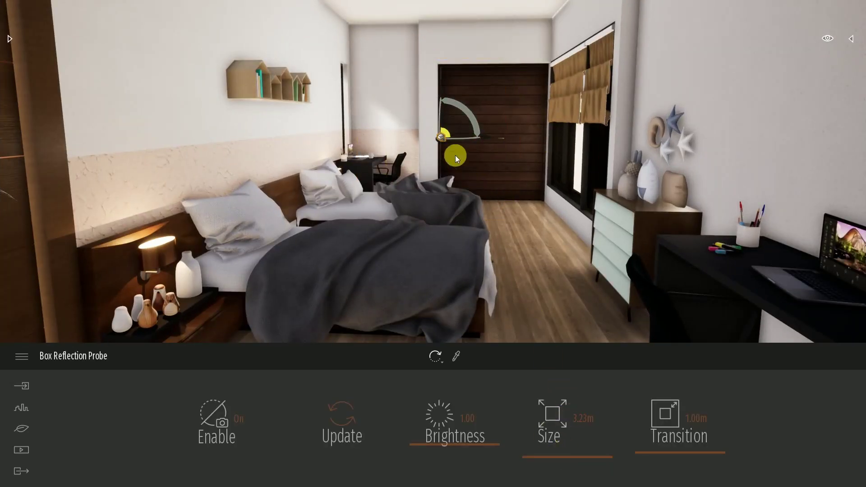
left_click_drag(437, 140, 388, 200)
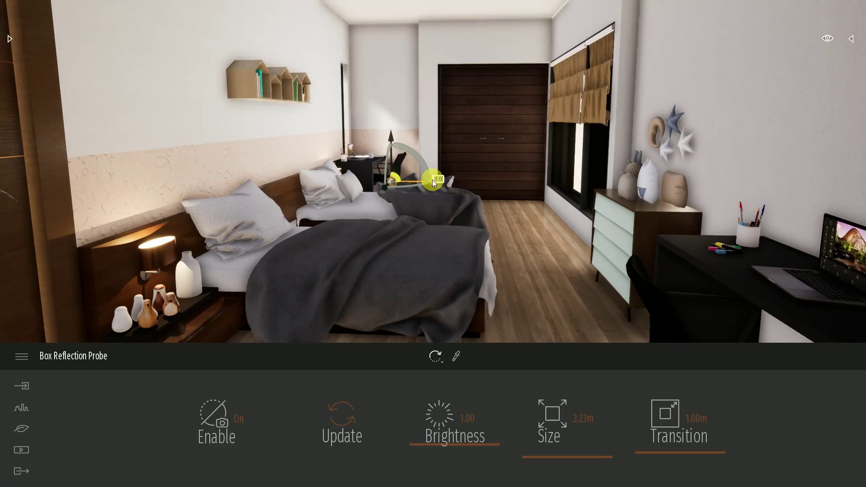
left_click_drag(433, 180, 477, 174)
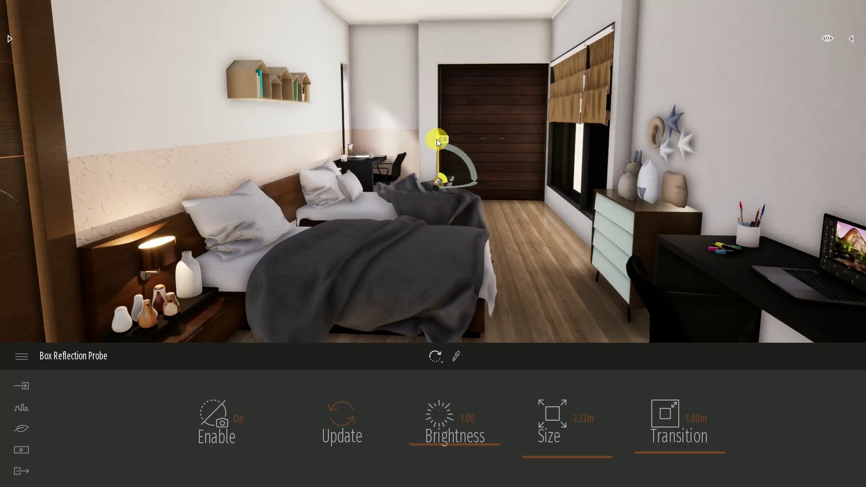
left_click_drag(436, 140, 451, 85)
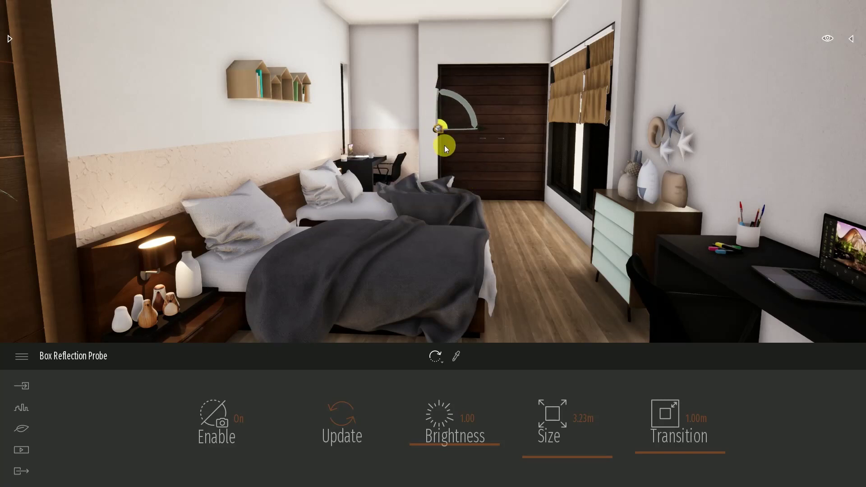
right_click_drag(446, 145, 423, 113)
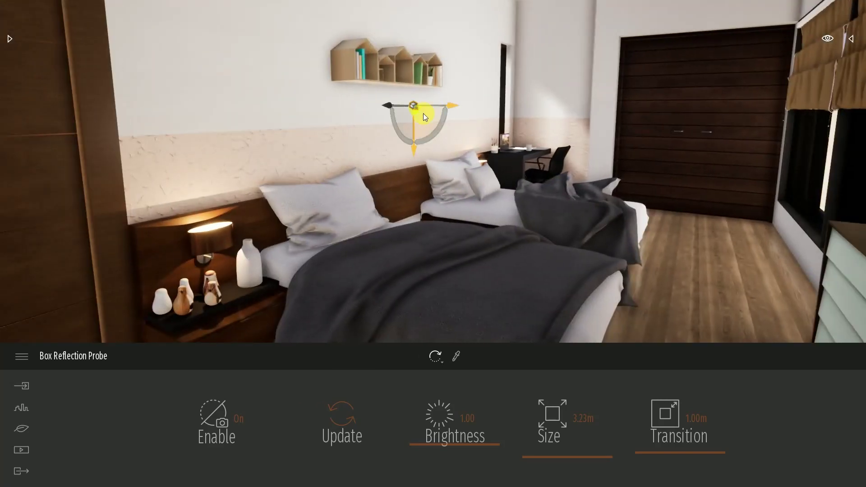
left_click_drag(389, 107, 512, 101)
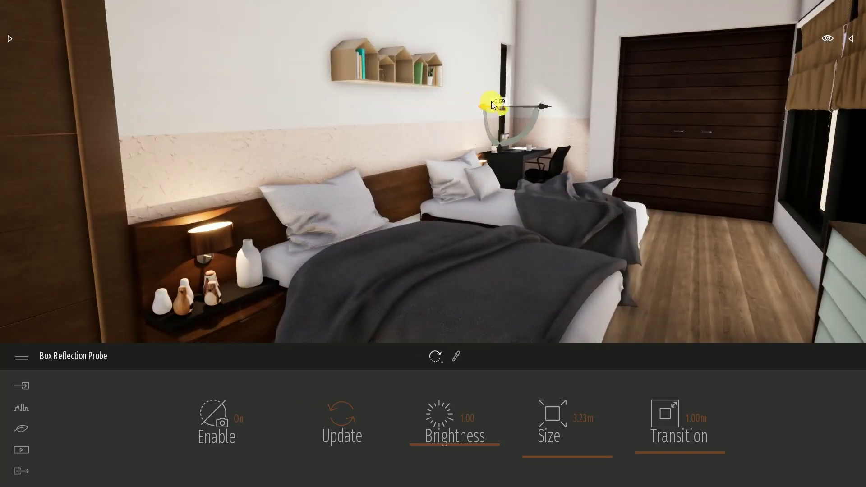
right_click_drag(511, 101, 632, 118)
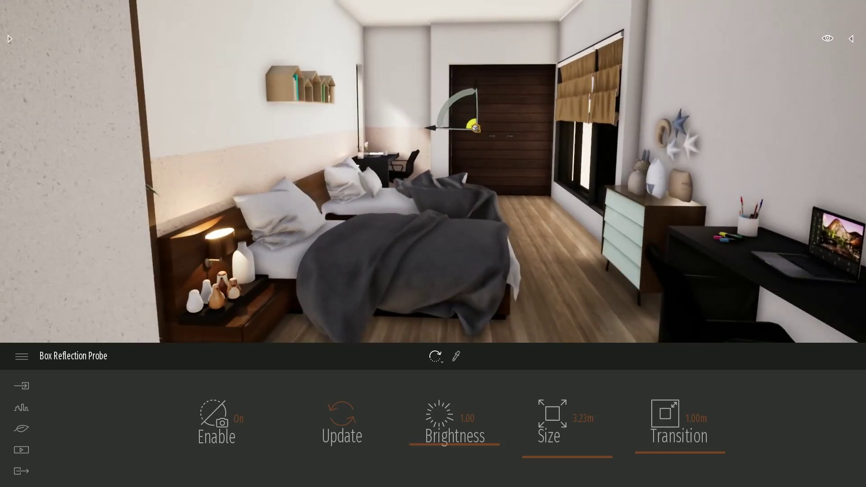
right_click_drag(631, 117, 459, 289)
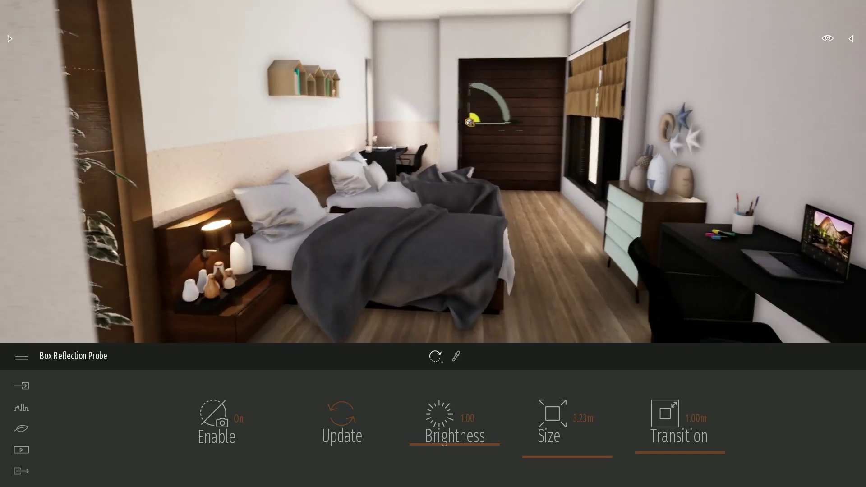
left_click(456, 354)
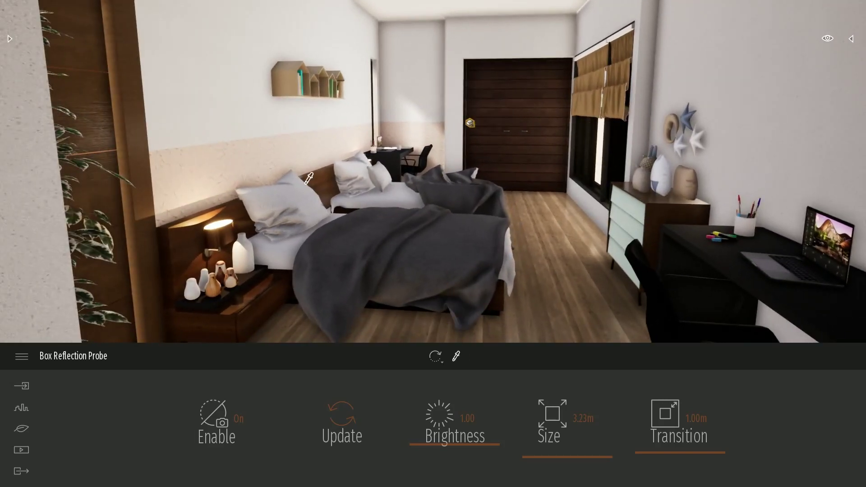
left_click(261, 149)
Step: Darken the Plaster coating 03 wall colour to D8C1B5 and raise its reflection to about 82%
left_click(342, 414)
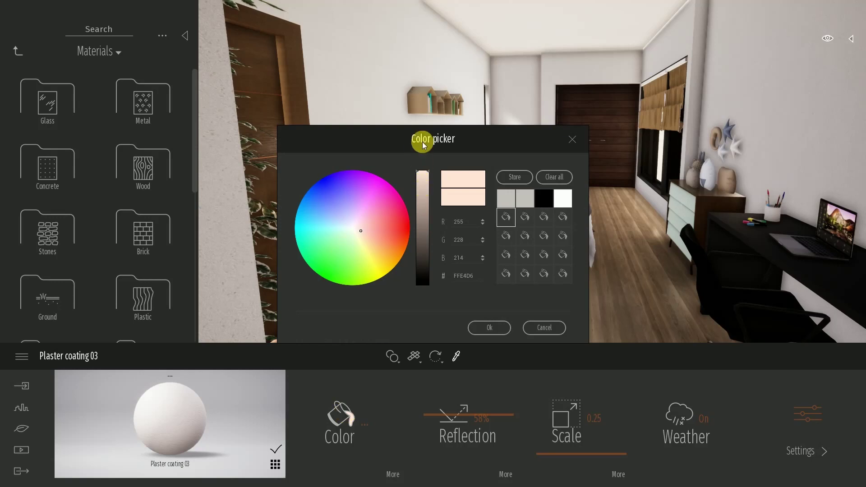
left_click_drag(422, 144, 769, 150)
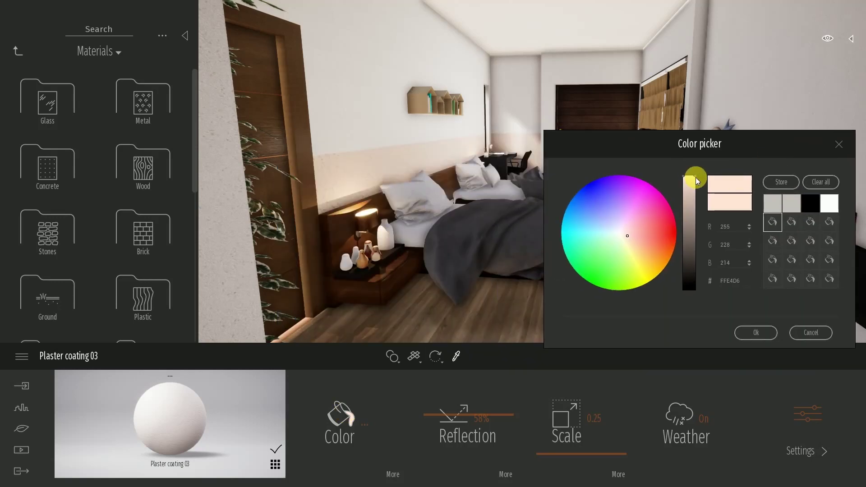
left_click_drag(694, 179, 693, 192)
left_click(760, 335)
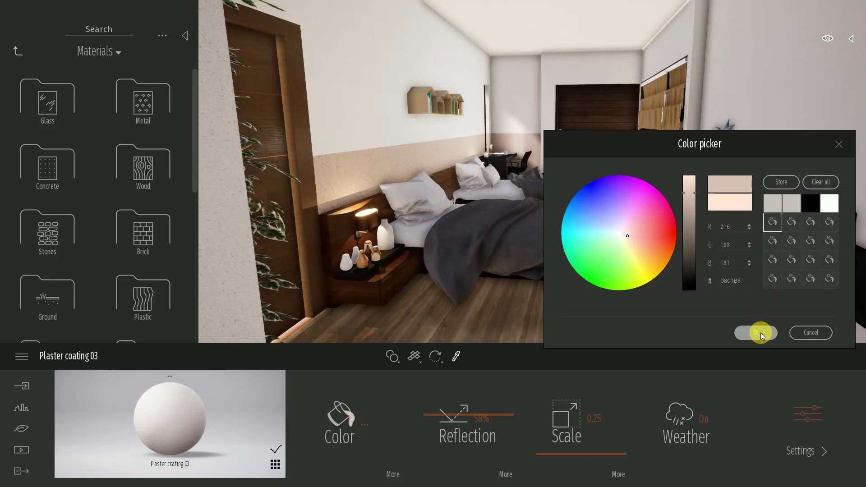
left_click_drag(470, 413, 475, 400)
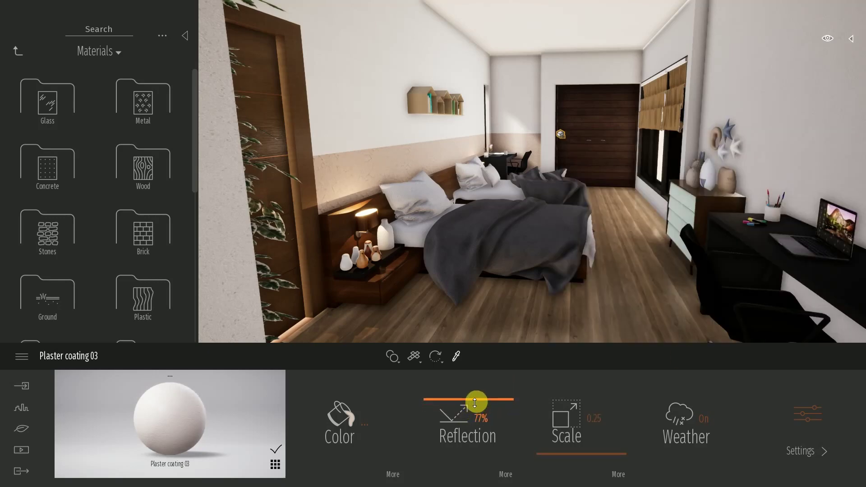
Step: Sample the Chestnut 05 G floor wood material from the scene
scroll(506, 248, "up", 2)
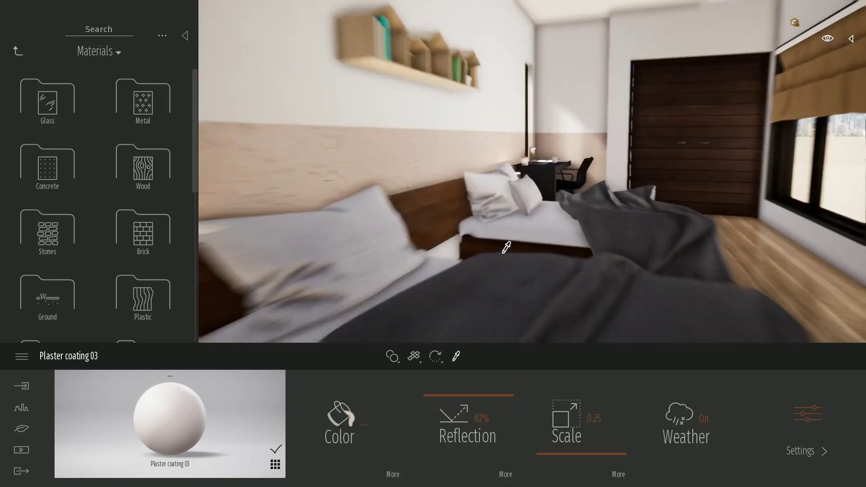
scroll(506, 247, "up", 2)
scroll(506, 248, "up", 2)
scroll(506, 248, "down", 3)
scroll(506, 248, "down", 3)
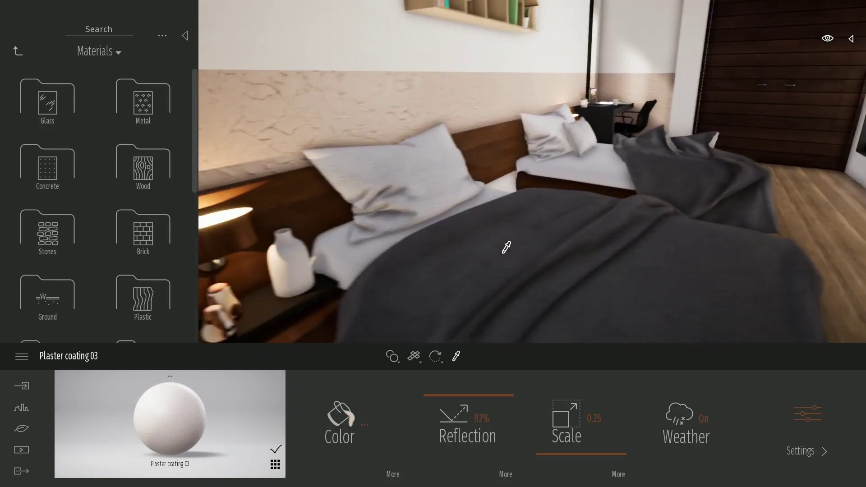
scroll(506, 247, "down", 3)
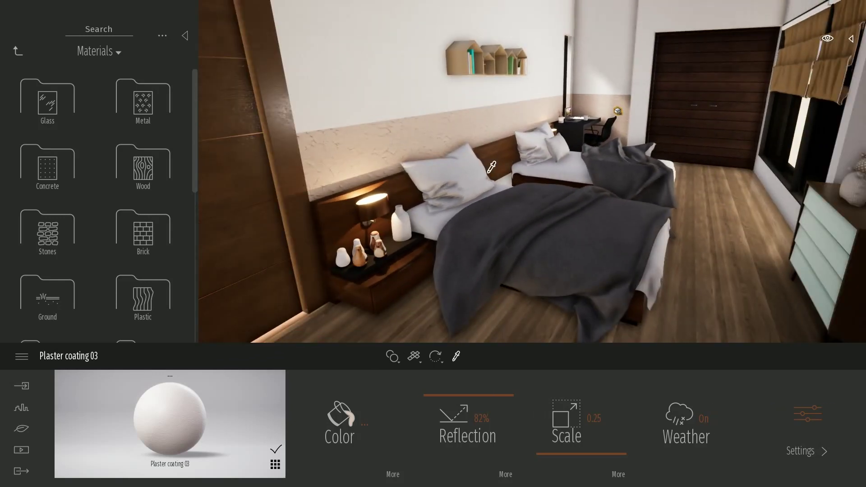
left_click(488, 173)
left_click(561, 428)
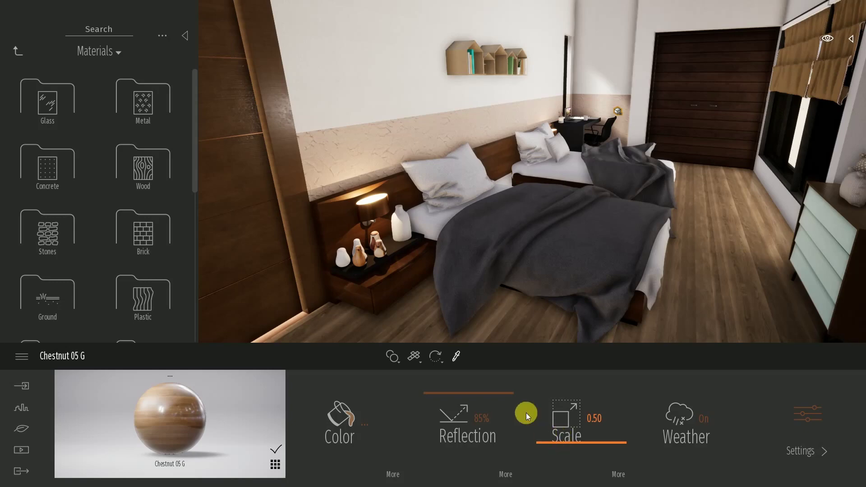
Step: Back the camera away through the room, selecting and deselecting the door's reflection probe
key("s")
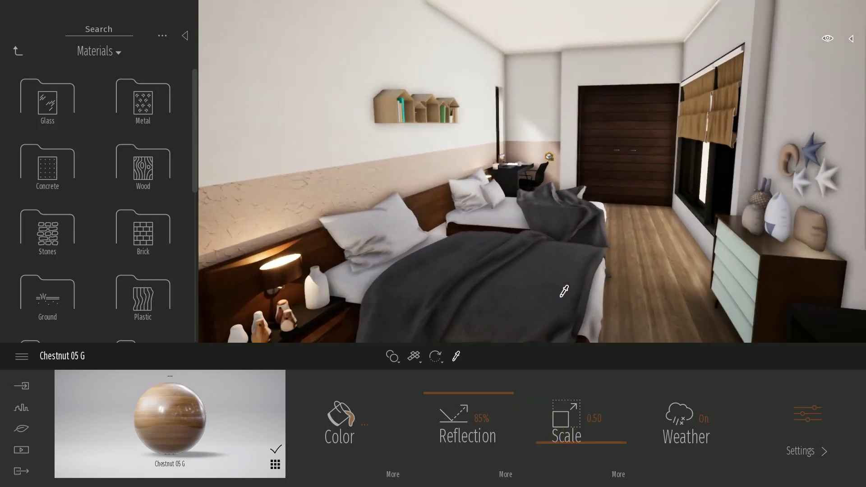
key("s")
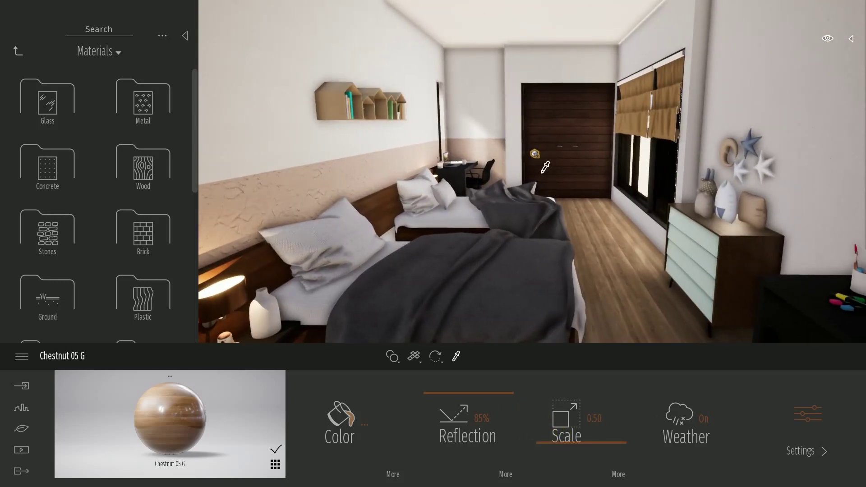
left_click(533, 155)
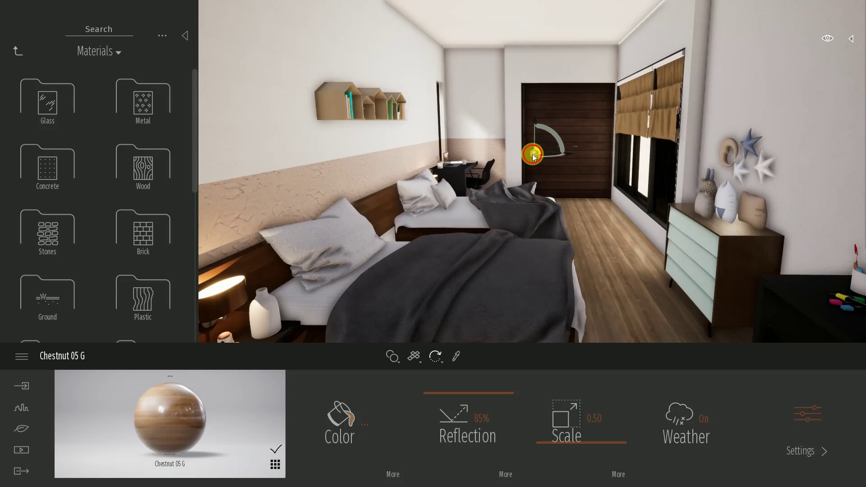
left_click(534, 155)
left_click(461, 302)
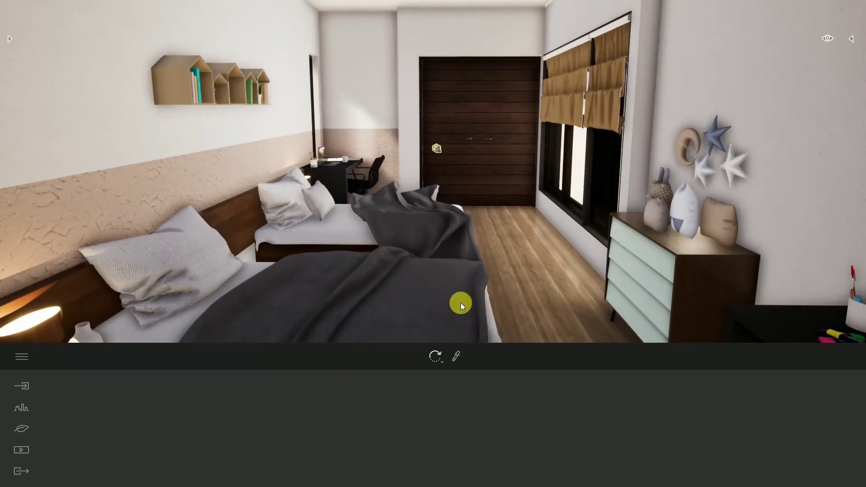
key("s")
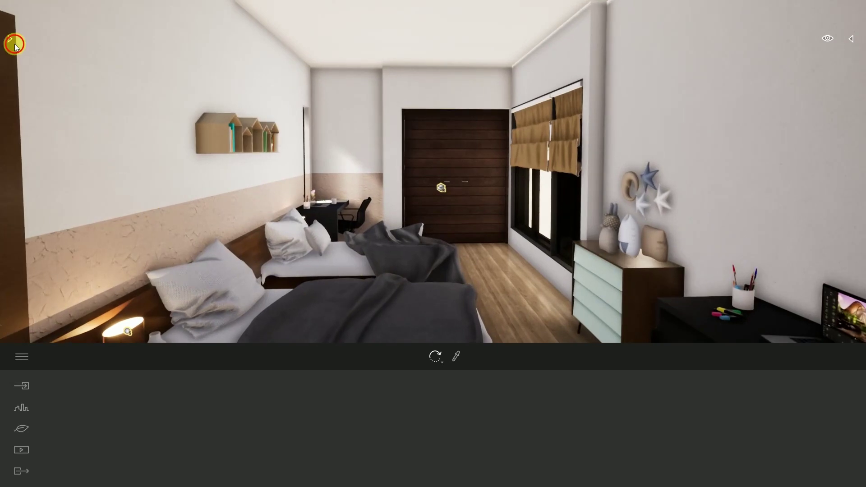
Step: Hang the Frame Map painting from Home > Livingroom > Decorations on the back wall by the door
left_click(15, 45)
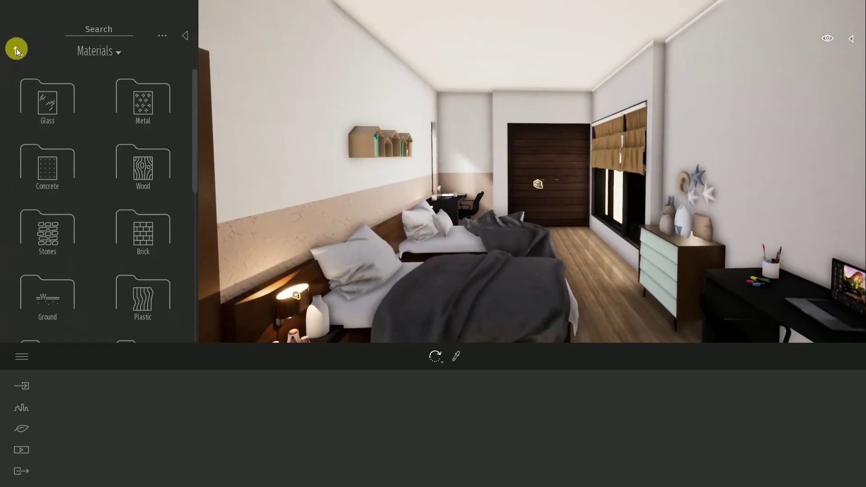
left_click(18, 53)
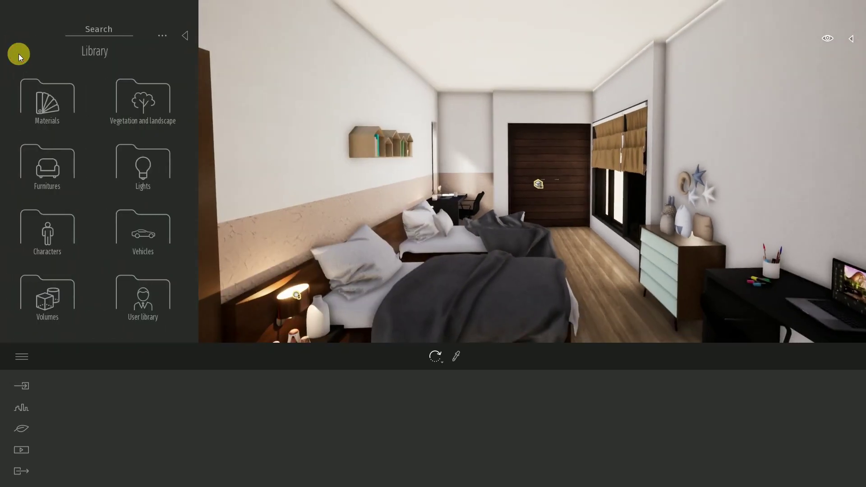
left_click(48, 160)
left_click(64, 106)
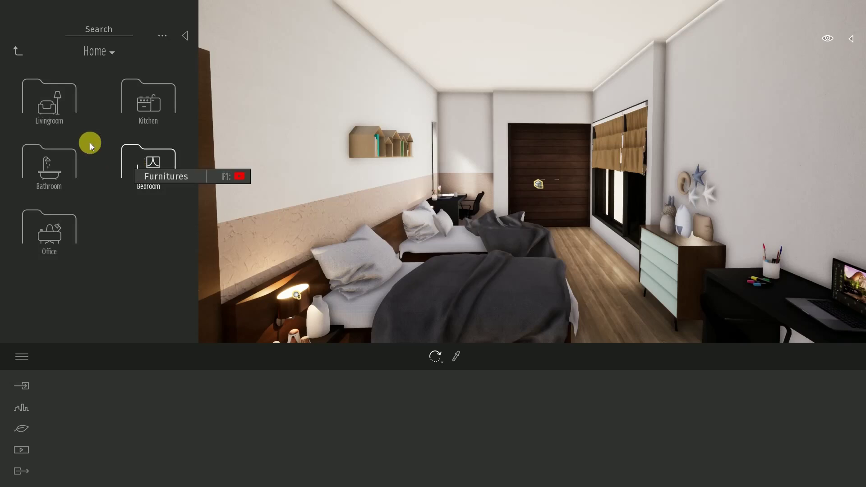
left_click(67, 120)
left_click(152, 314)
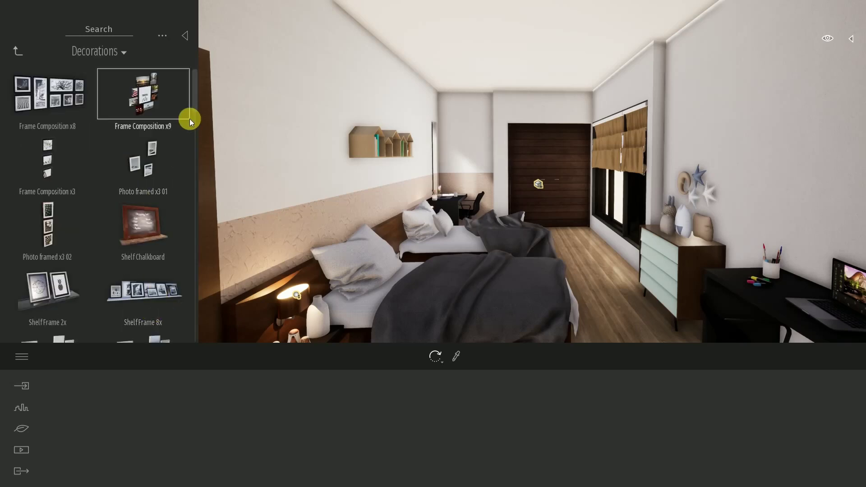
left_click_drag(197, 106, 191, 157)
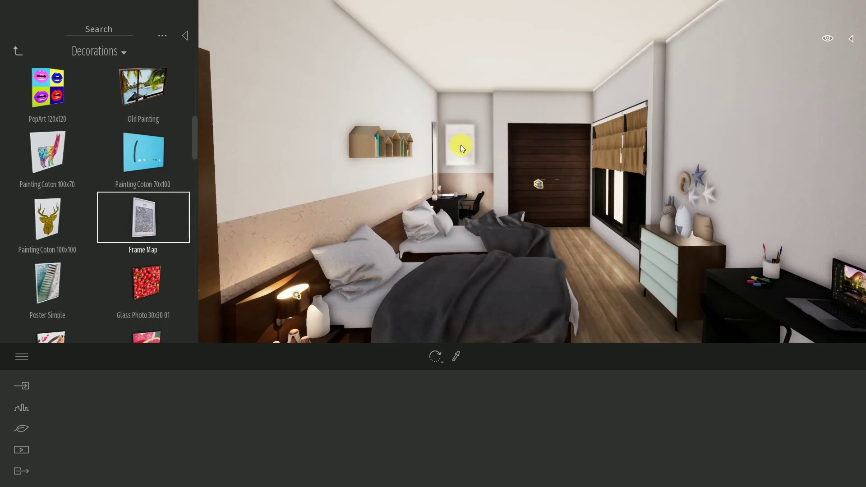
left_click_drag(464, 143, 466, 136)
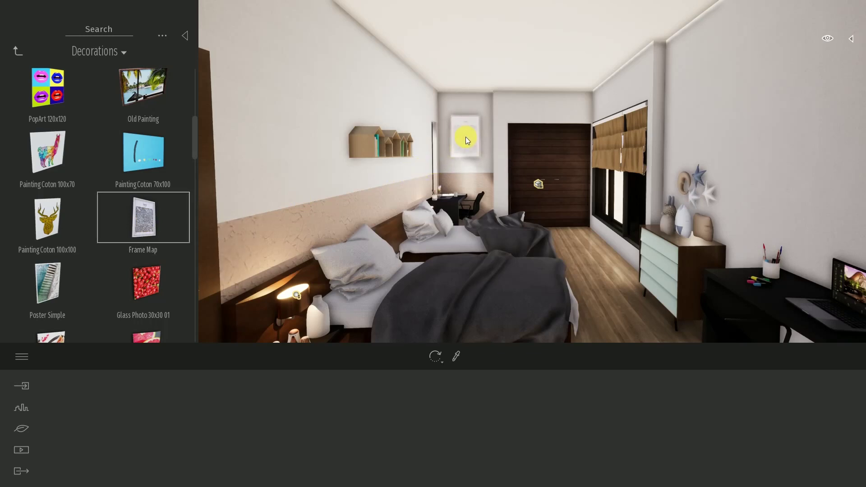
left_click(17, 53)
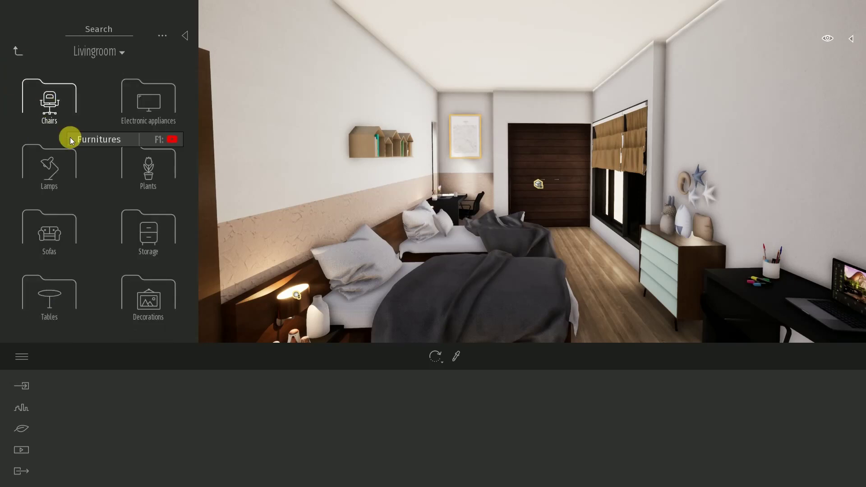
left_click(23, 55)
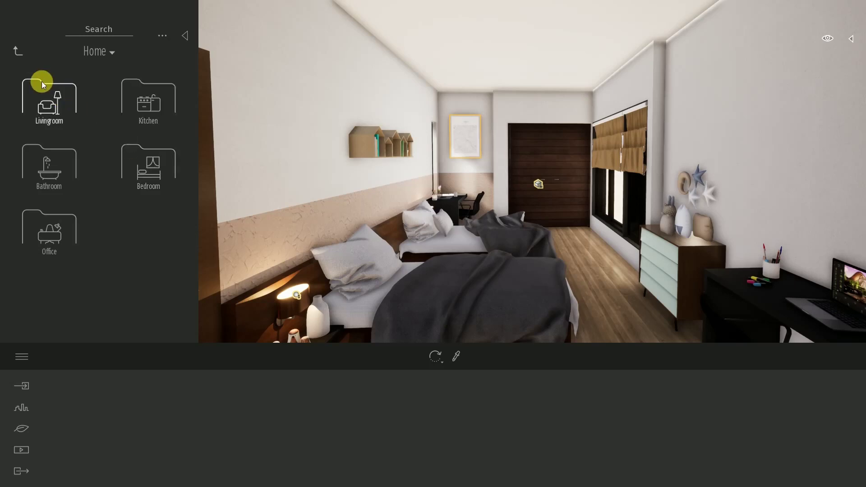
Step: Place the Graffiti 5 decal on the right wall above the dresser and desk
left_click(19, 53)
left_click(125, 156)
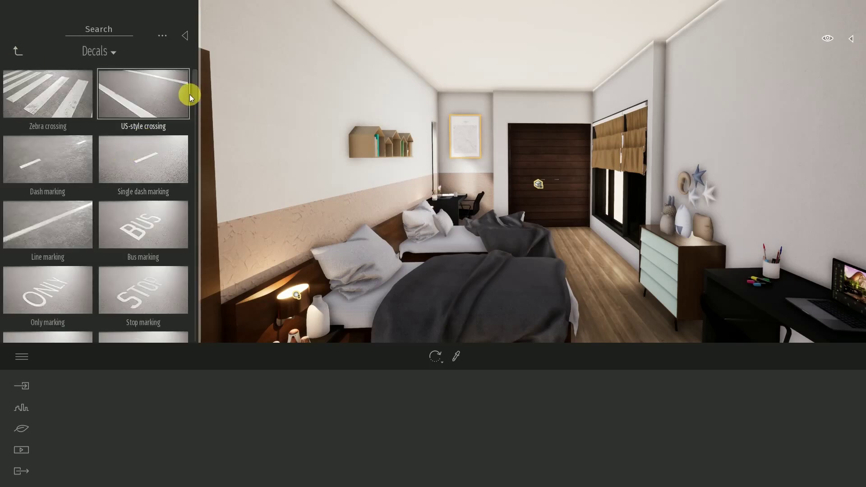
left_click_drag(193, 93, 180, 191)
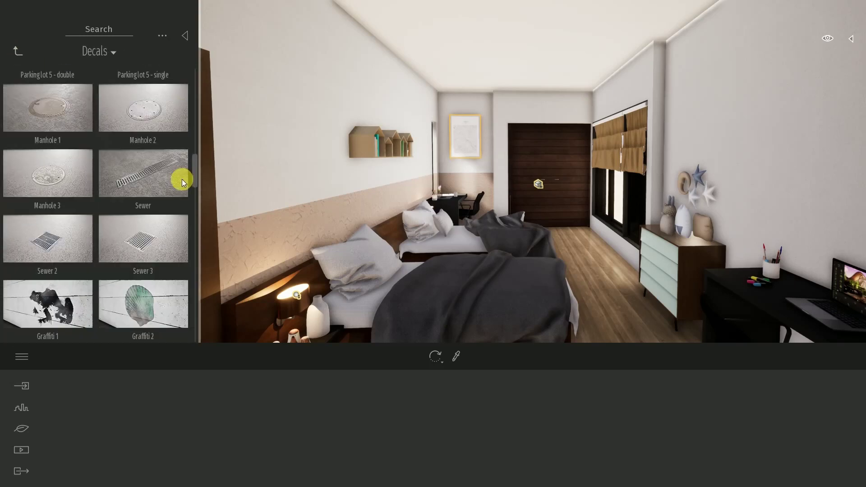
left_click_drag(34, 244, 757, 118)
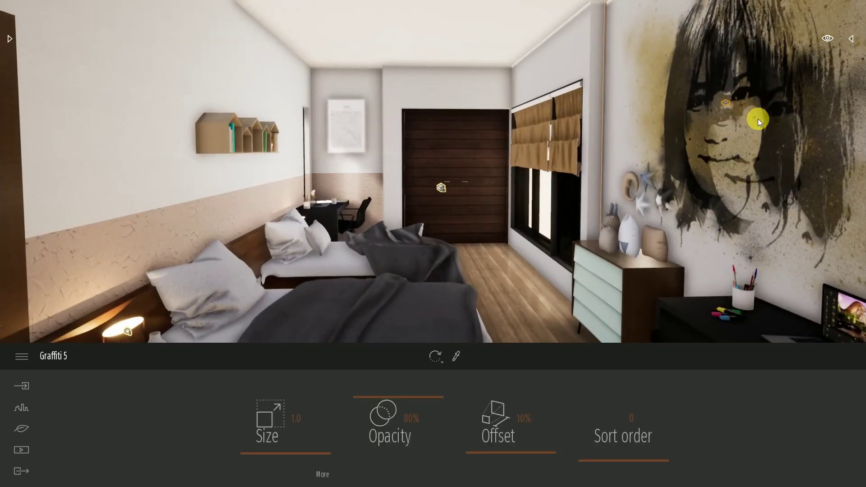
left_click(473, 202)
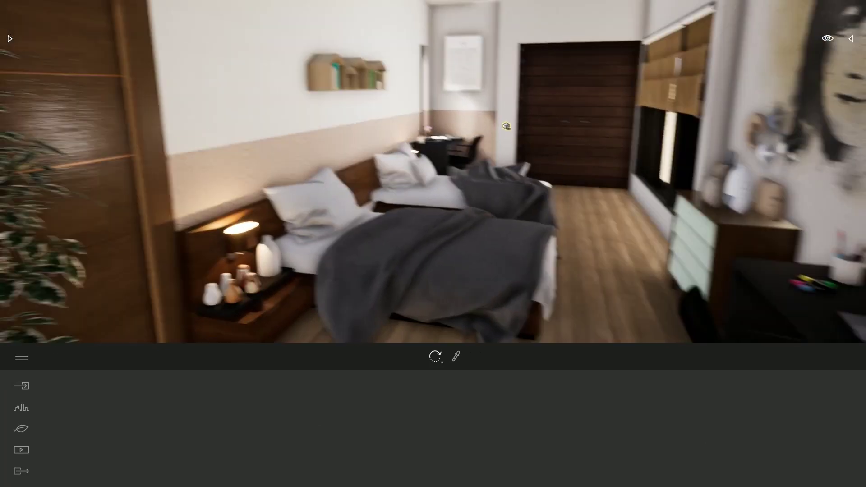
mouse_move(441, 187)
left_mouse_down()
mouse_move(602, 139)
mouse_move(406, 340)
left_mouse_up()
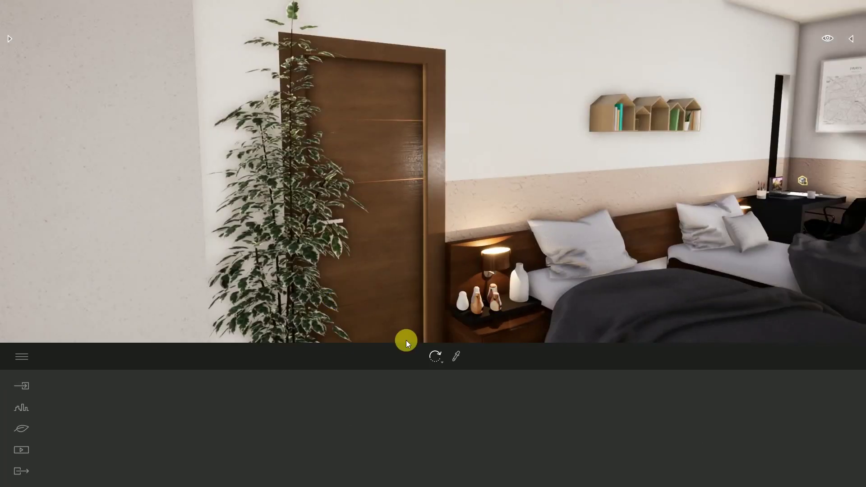
Step: Sample the Olive 02 G wood, select the corridor's box reflection probe, and turn back to the bedroom
left_click(457, 361)
left_click(442, 211)
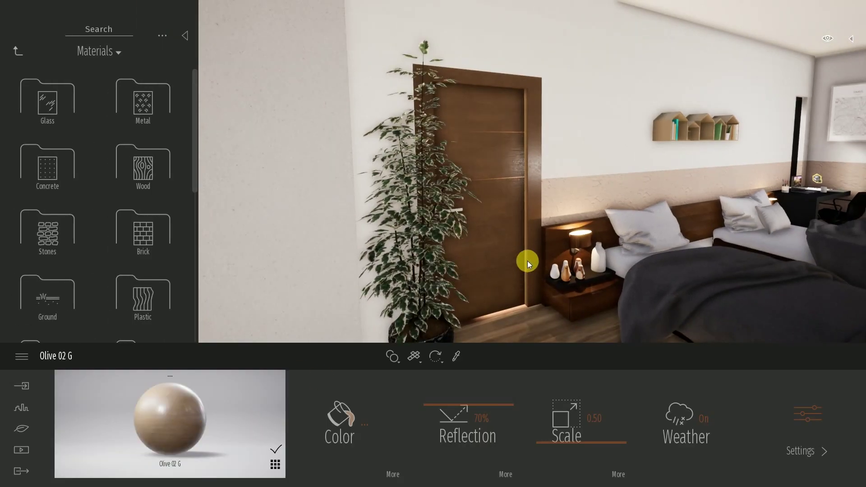
mouse_move(572, 247)
left_mouse_down()
mouse_move(722, 248)
mouse_move(545, 241)
mouse_move(531, 218)
left_mouse_up()
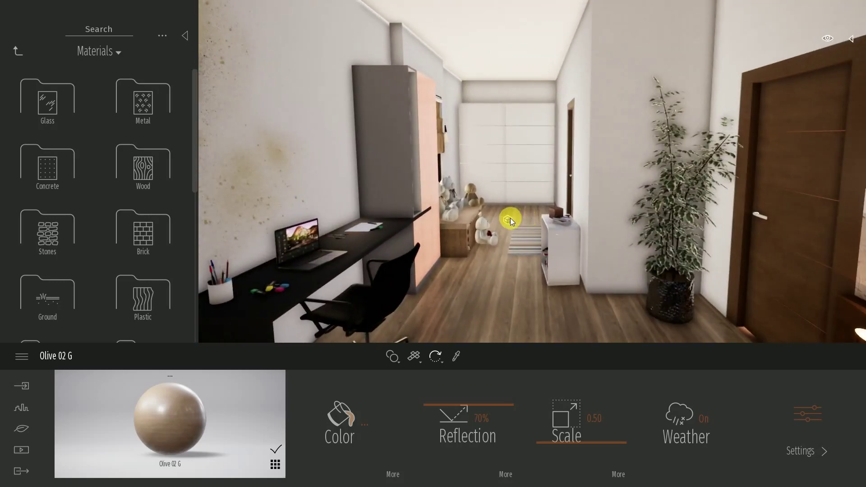
left_click(507, 219)
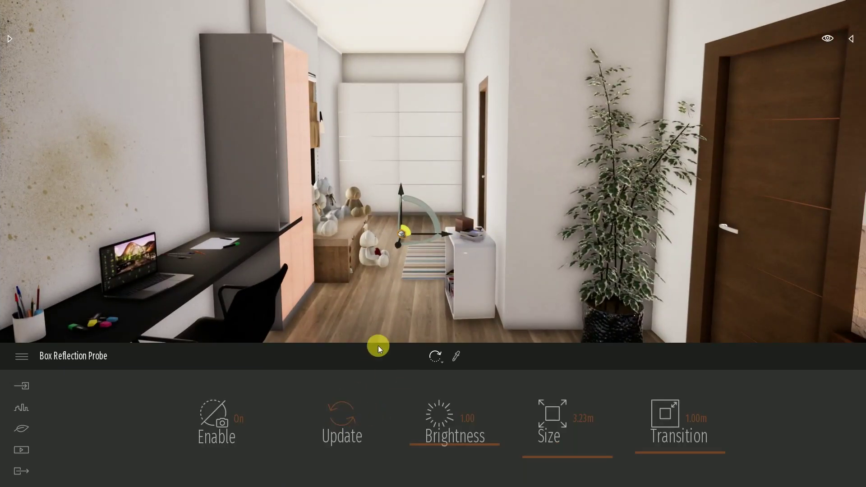
left_click_drag(407, 286, 586, 284)
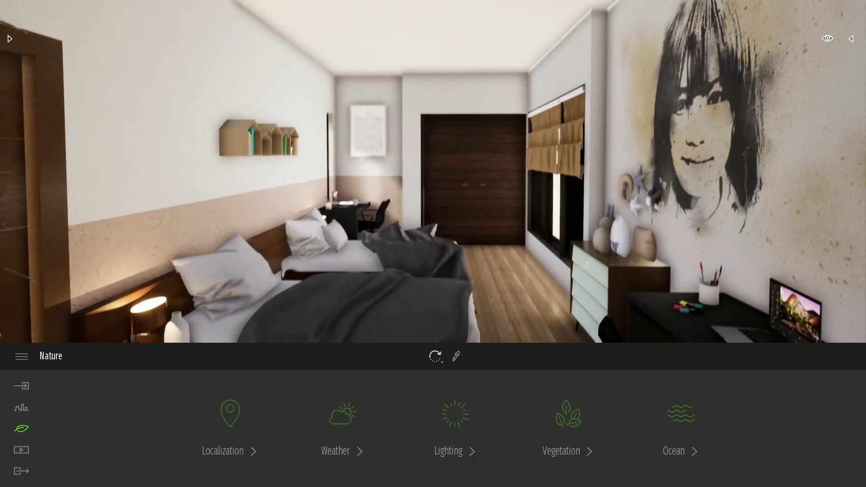
Step: Frame the furnished bedroom in Media > Image and save the view as Image 01
left_click(34, 463)
left_click(21, 450)
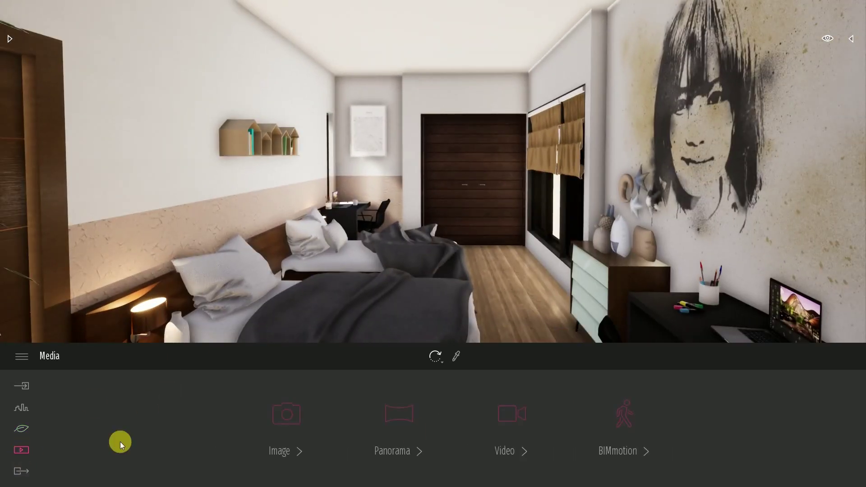
left_click(295, 412)
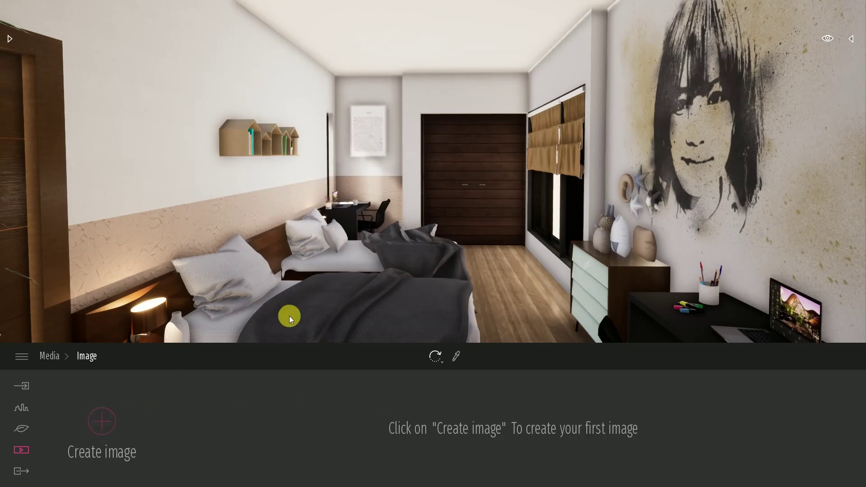
left_click_drag(289, 316, 289, 289)
key("d")
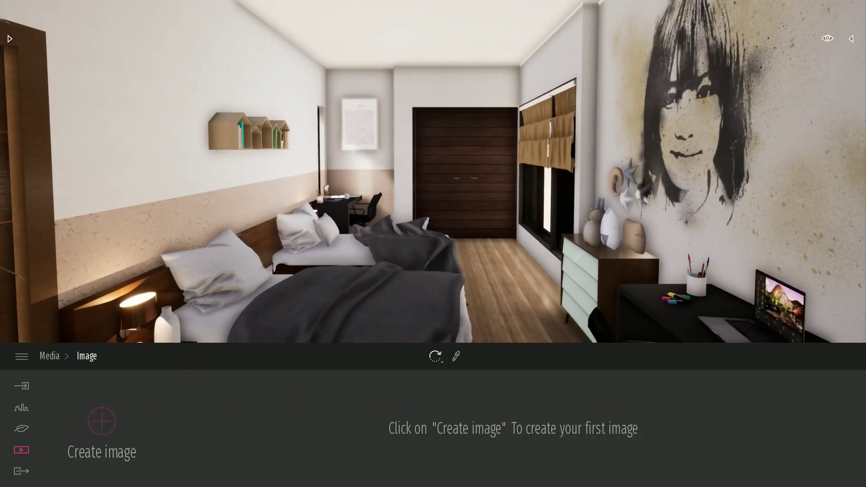
key("q")
key("a")
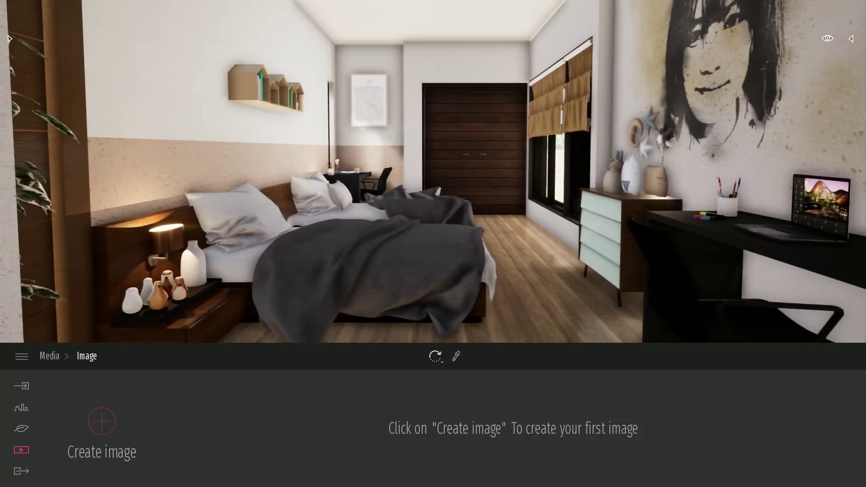
left_click(101, 419)
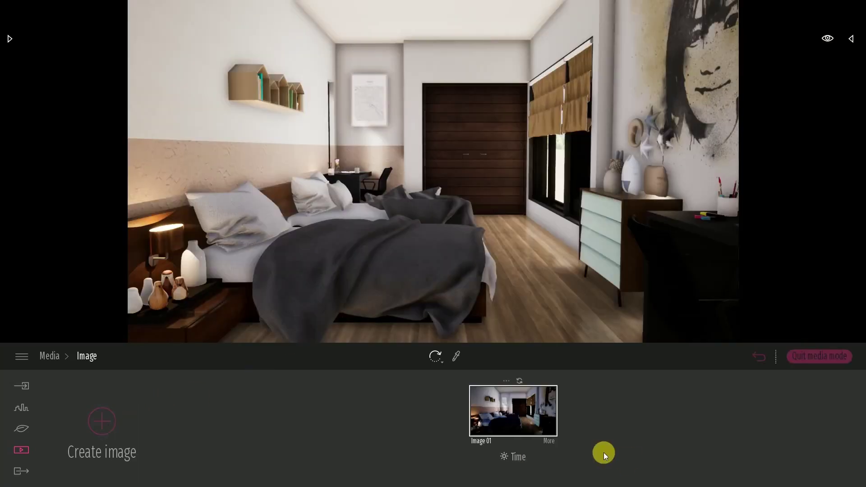
Step: Open Image 01's lighting settings and adjust ambient occlusion, settling it back at about 70%
left_click(552, 443)
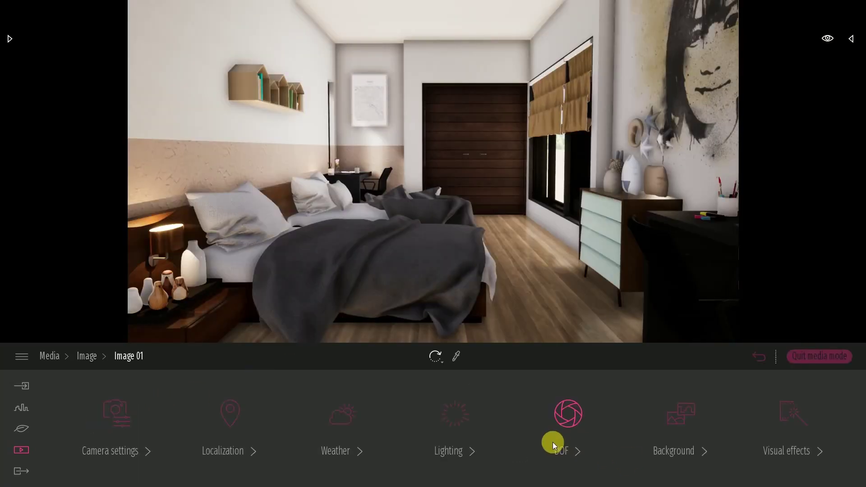
left_click(456, 416)
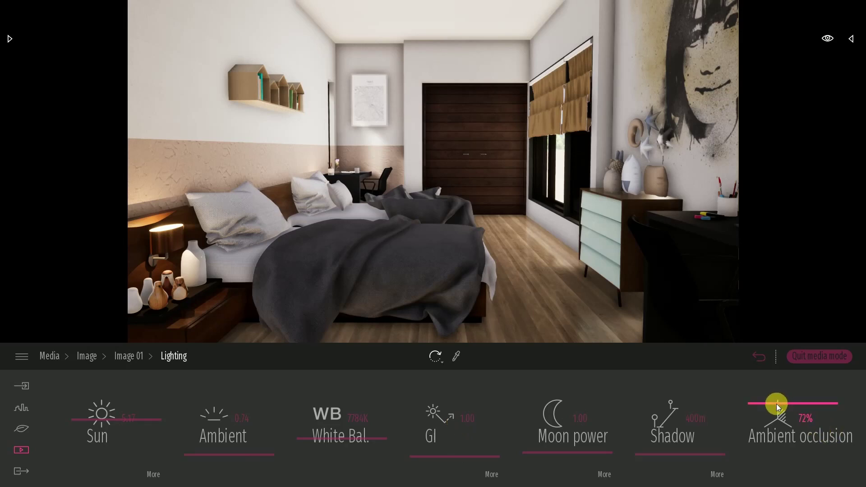
left_click_drag(777, 406, 776, 419)
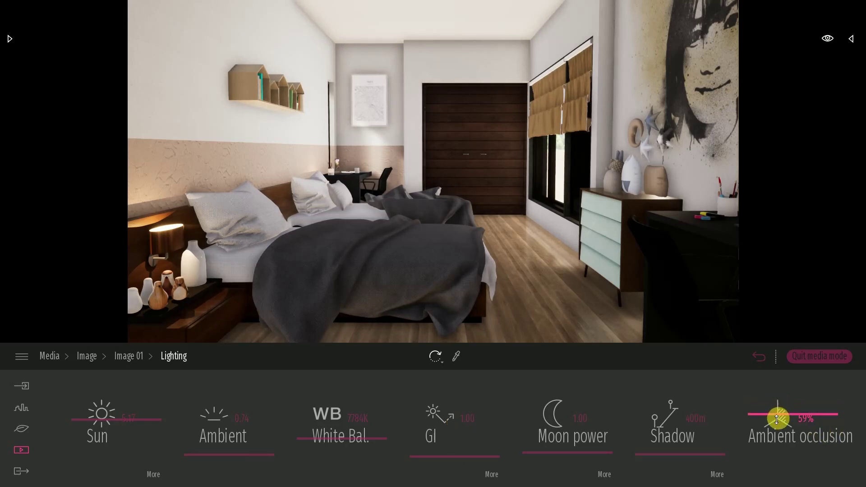
left_click(436, 432)
left_click_drag(769, 414, 771, 401)
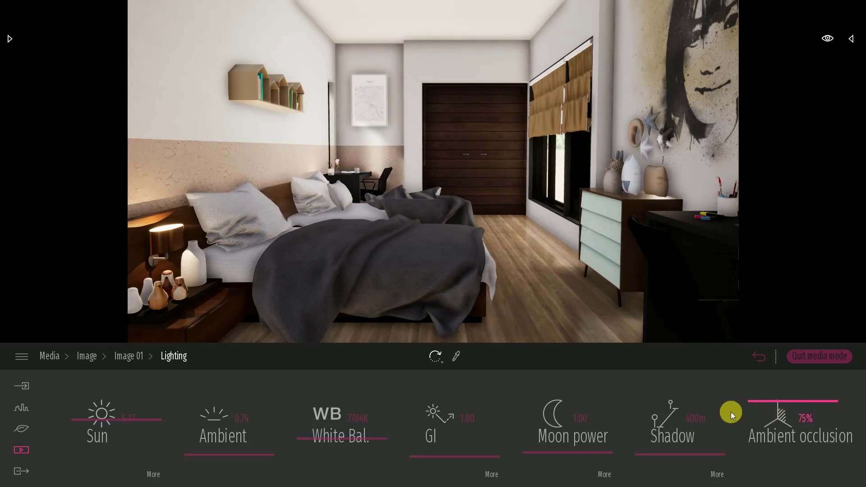
Step: Raise global illumination to 2.39, bring white balance to about 7216K and ambient to 0.91
left_click_drag(432, 456, 434, 455)
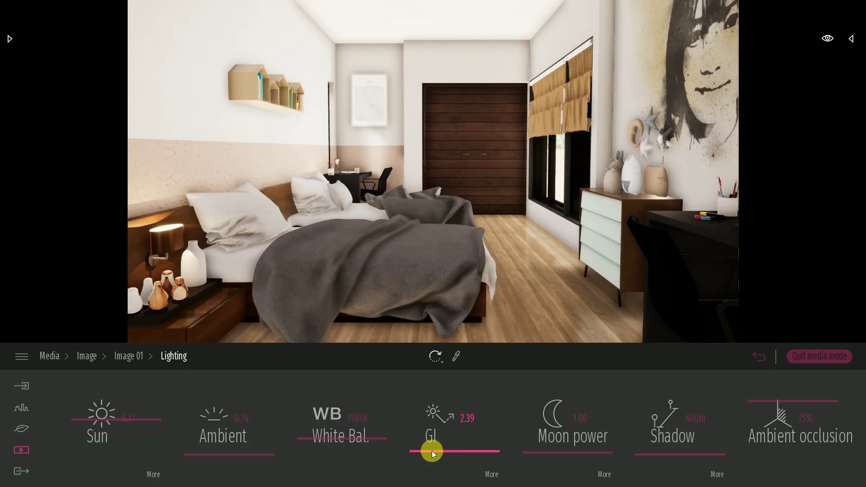
left_click_drag(341, 437, 344, 443)
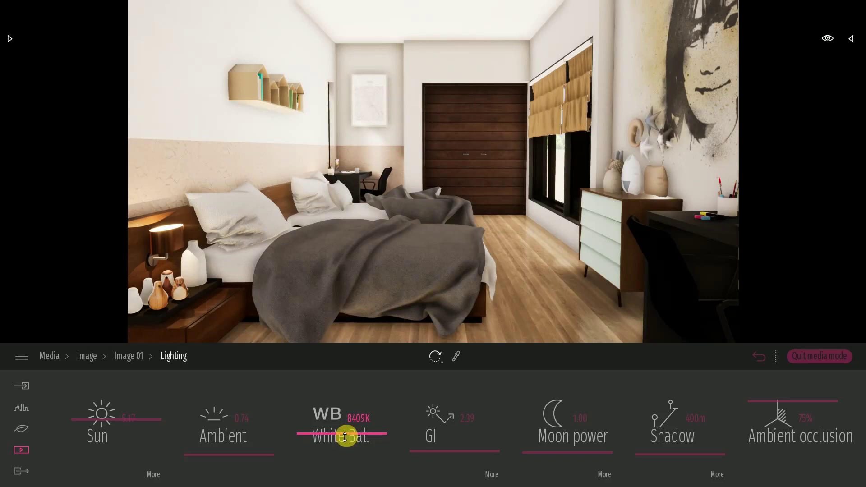
left_click_drag(345, 436, 344, 442)
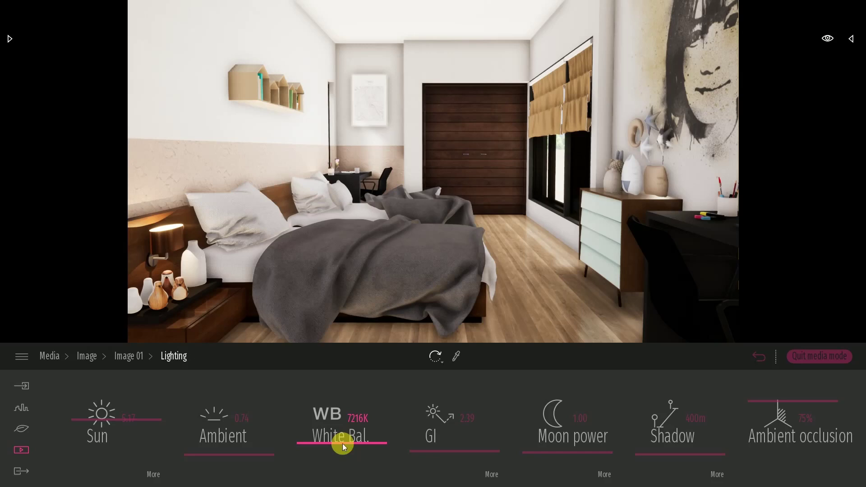
left_click_drag(267, 449, 259, 453)
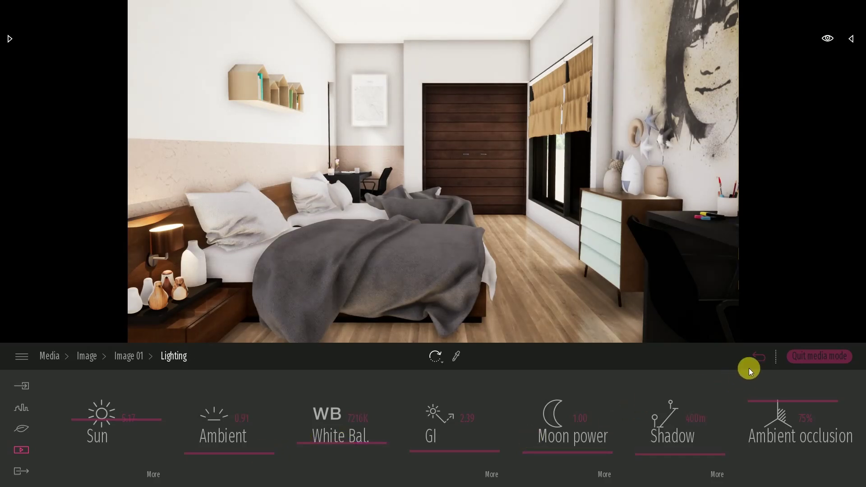
left_click(756, 357)
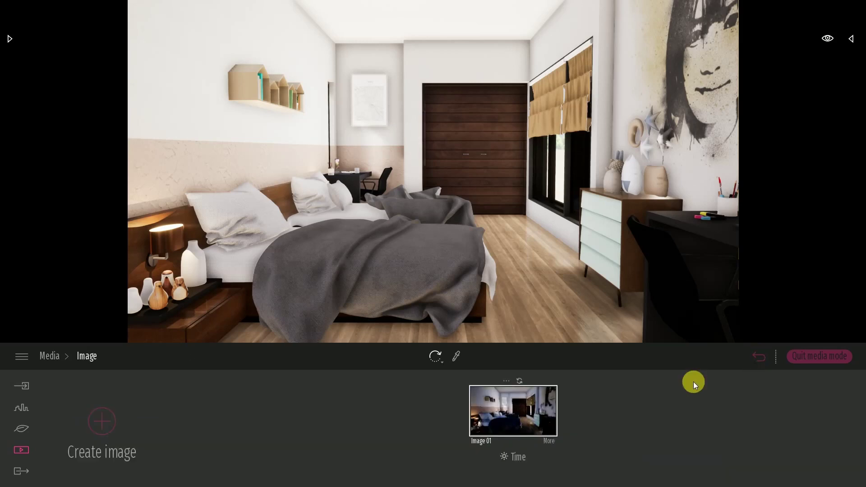
Step: Set Image 01's color gradient contrast to 51% and saturation to 50%, then return to the images
left_click(552, 440)
left_click(770, 417)
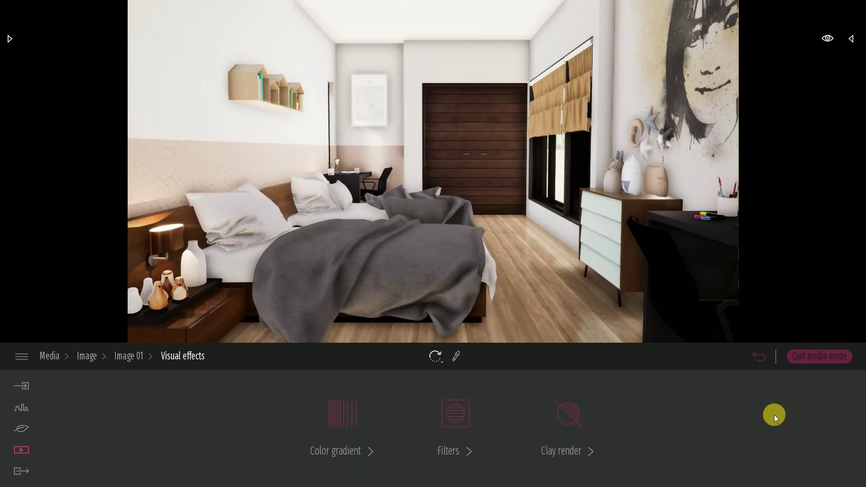
left_click(345, 431)
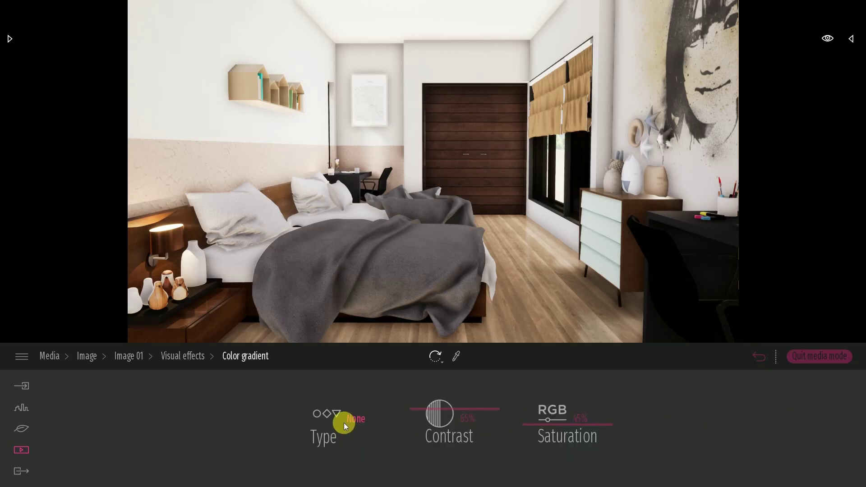
left_click_drag(464, 417, 461, 423)
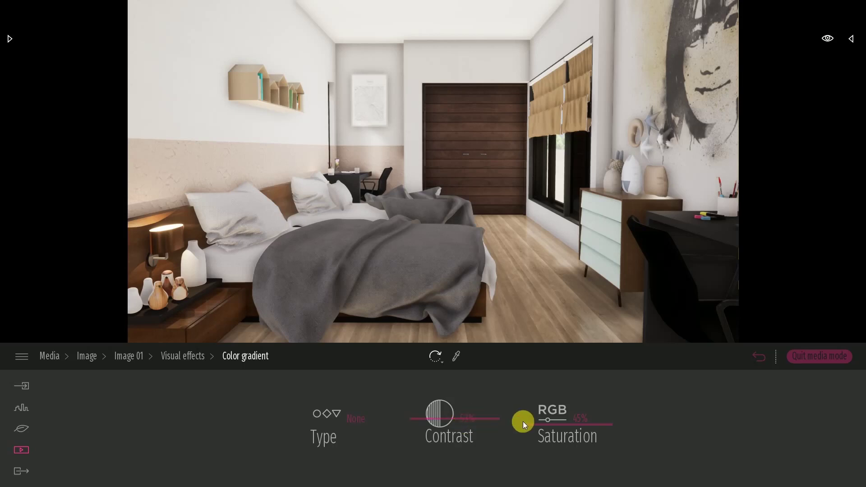
left_click_drag(523, 421, 536, 419)
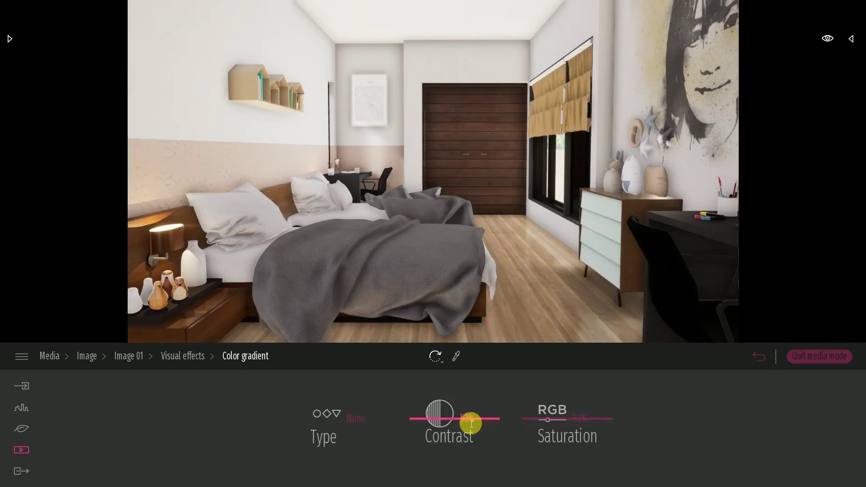
left_click_drag(457, 419, 458, 425)
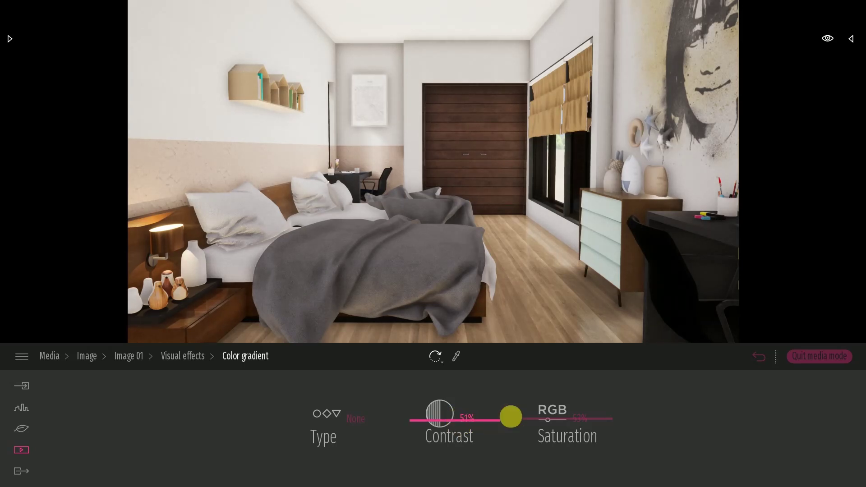
left_click_drag(549, 415, 550, 419)
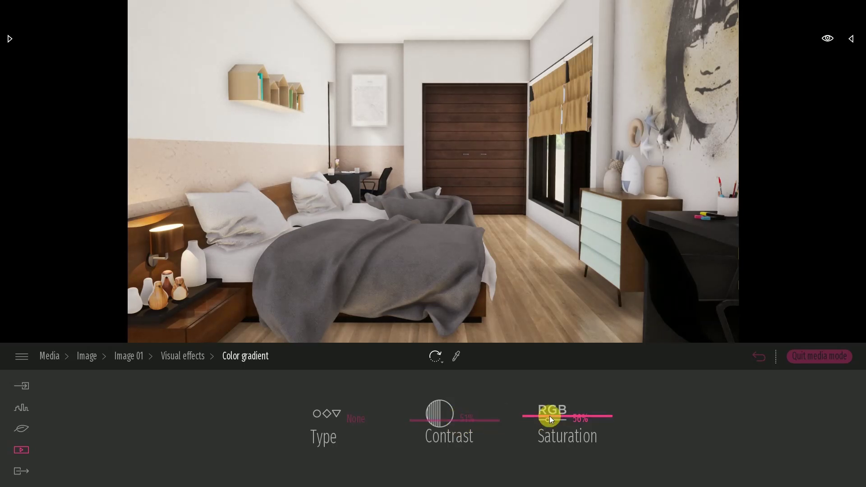
left_click(758, 356)
Step: Raise Image 01's lighting ambient occlusion from 75% to about 81%
left_click(549, 442)
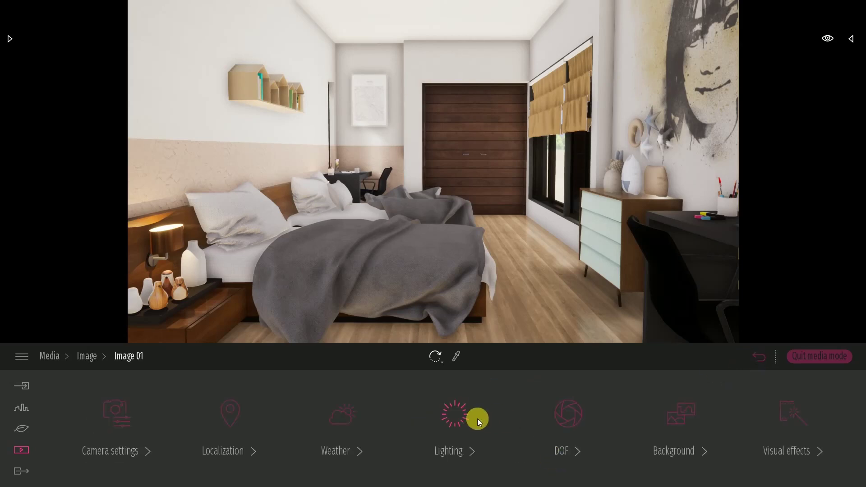
left_click(477, 417)
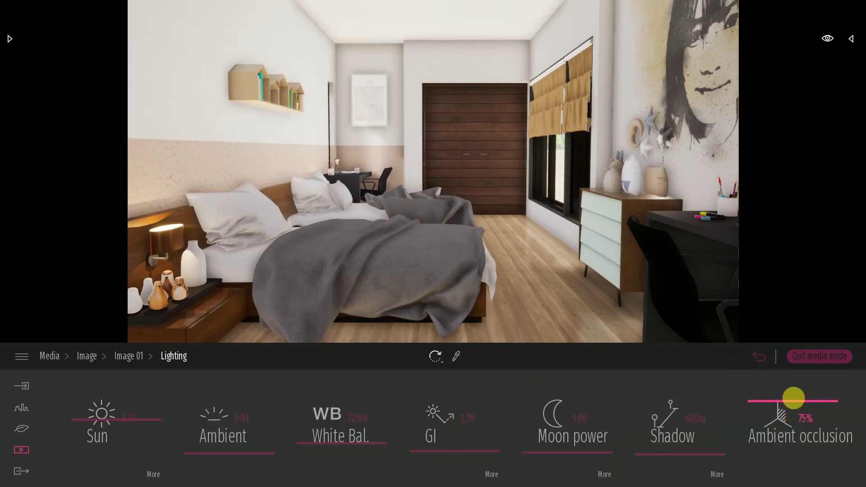
left_click_drag(793, 403, 794, 401)
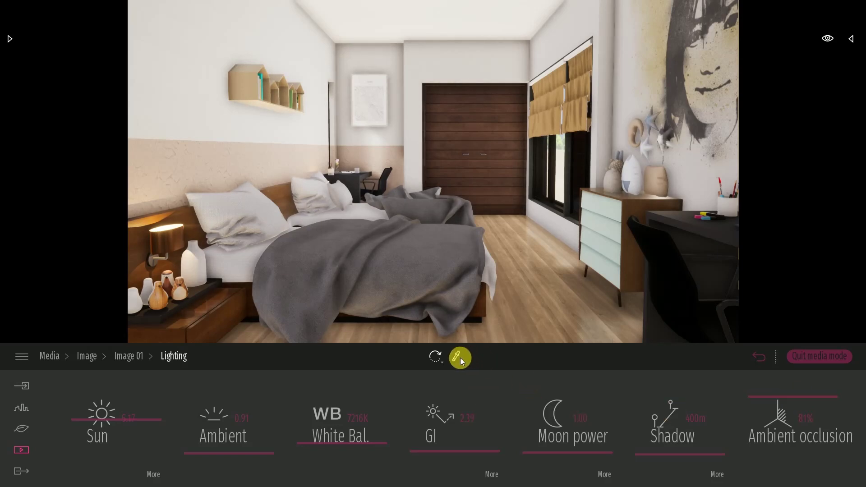
Step: Pick the Ipe A wood material and set its scale to 1.72 and reflection to 86%
left_click(493, 175)
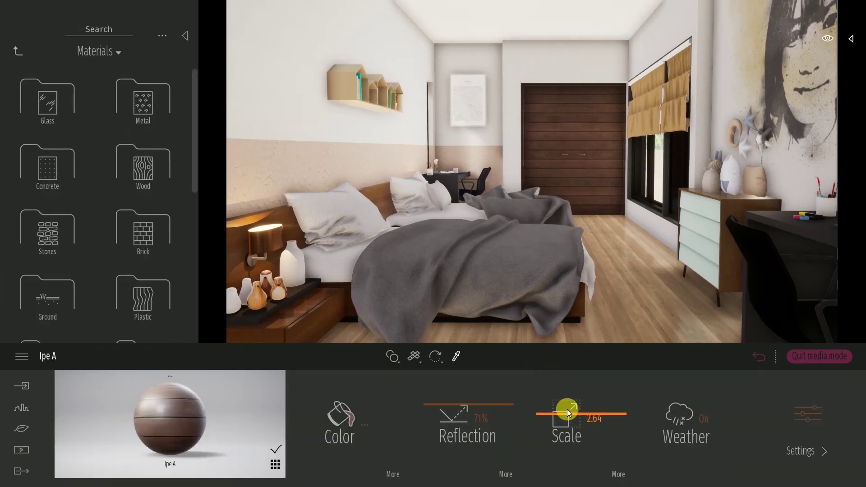
left_click_drag(566, 411, 567, 423)
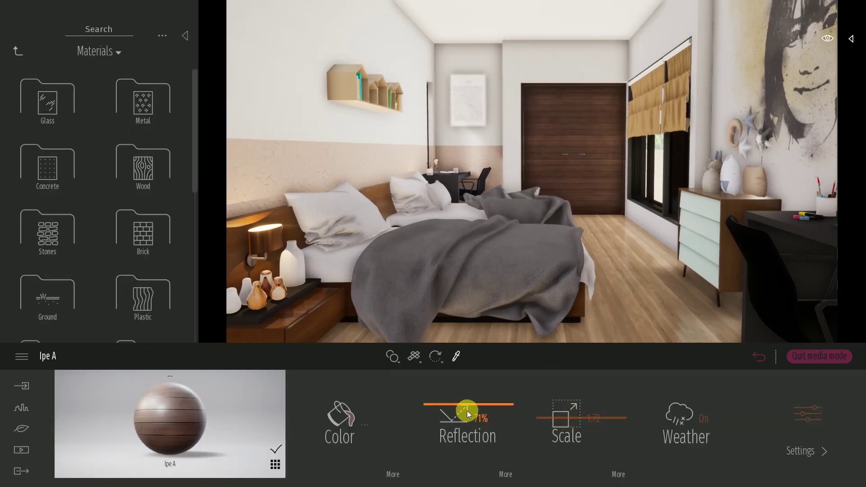
left_click_drag(466, 407, 468, 398)
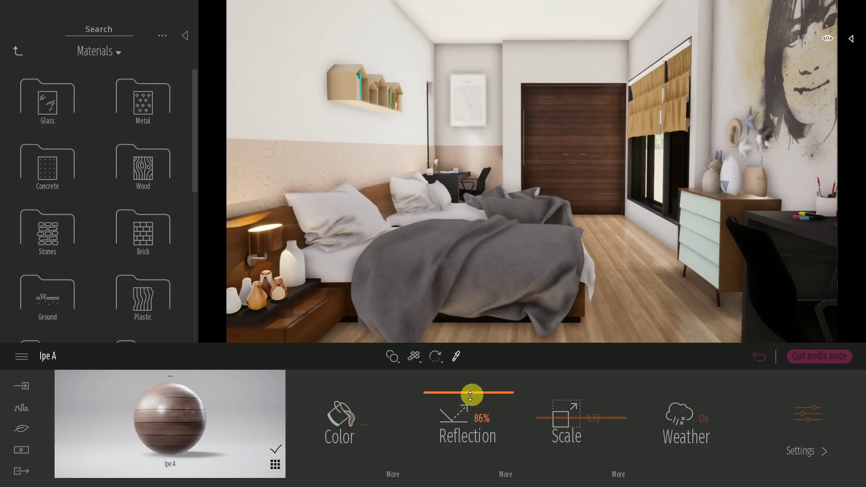
left_click_drag(468, 391, 469, 391)
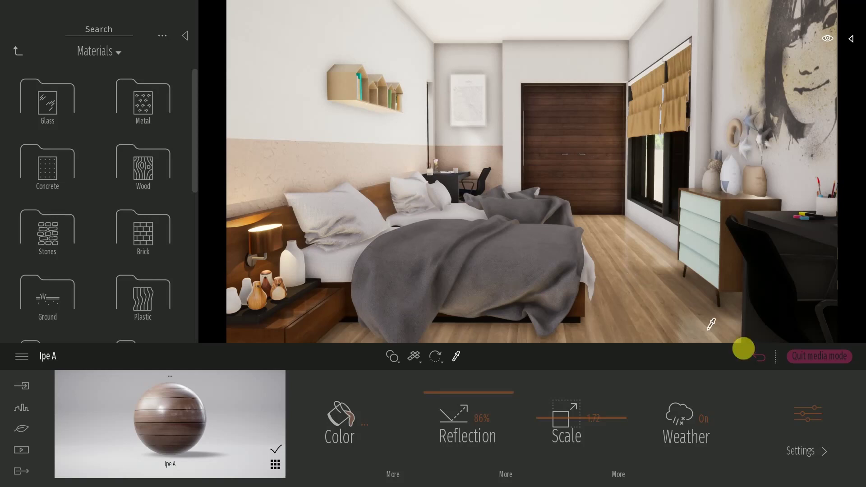
left_click(758, 354)
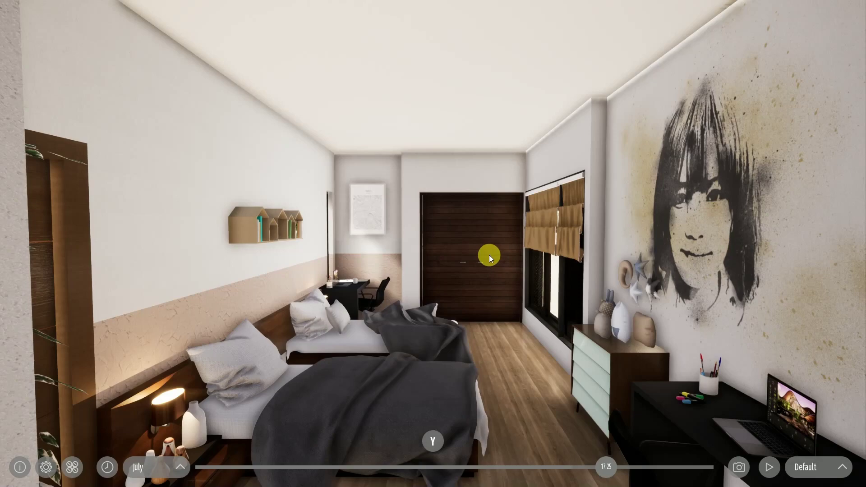
Step: Walk into the bedroom, looking at the entrance door, the desk and portrait wall, then the beds
left_click_drag(489, 255, 478, 212)
key("Left")
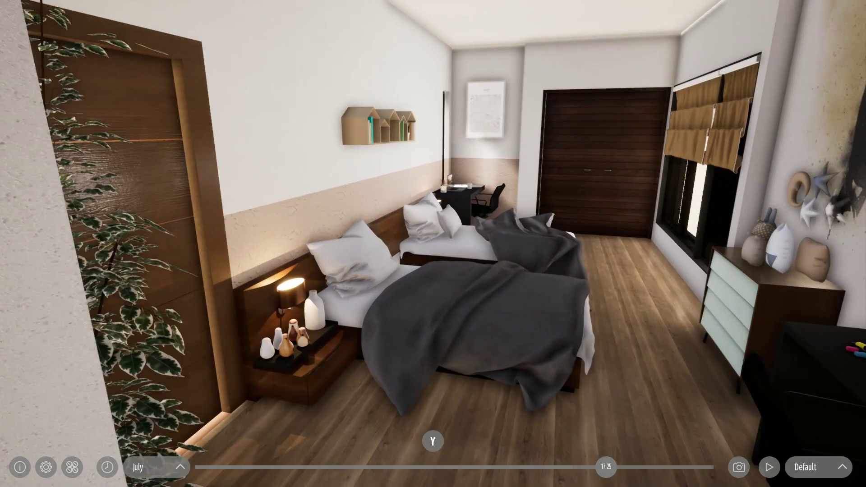
key("Right")
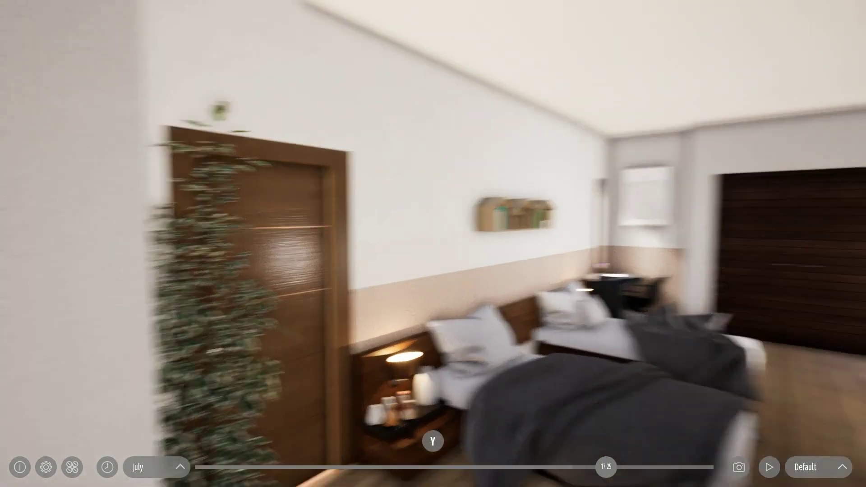
key("Right")
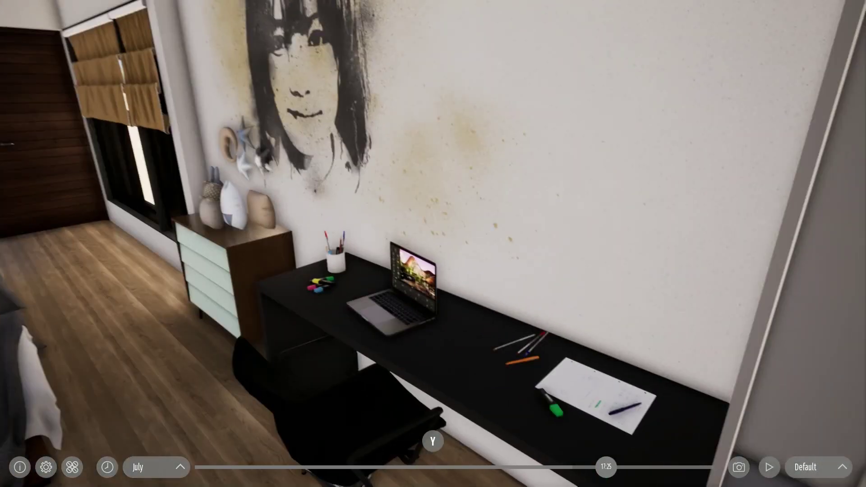
key("Left")
key("Left")
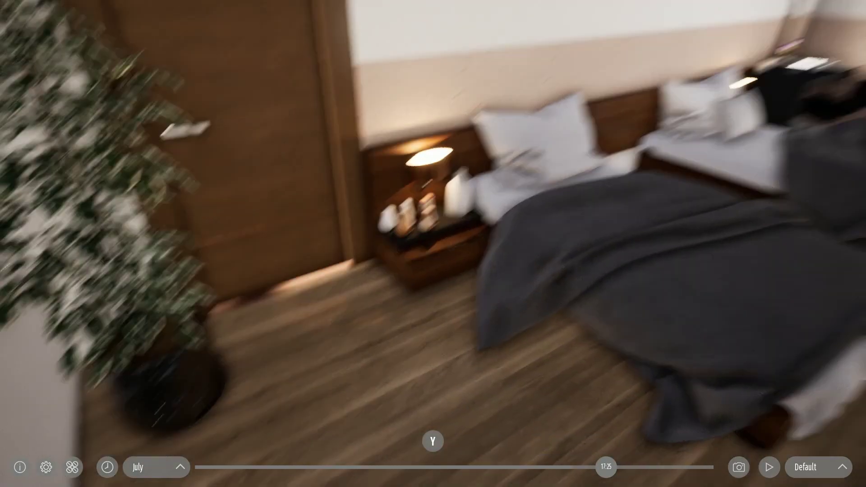
key("Right")
key("Right")
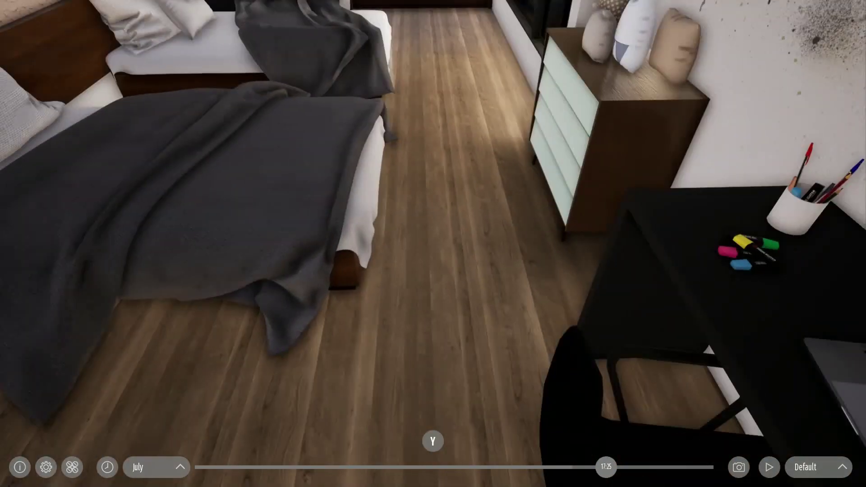
key("Left")
key("Right")
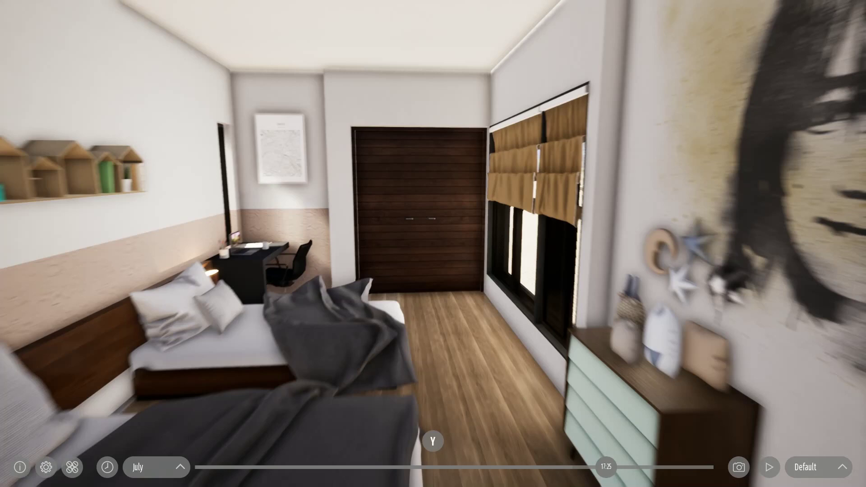
Step: Turn back toward the wardrobe and set the viewer's walking speed to Slow
left_click_drag(194, 316, 228, 315)
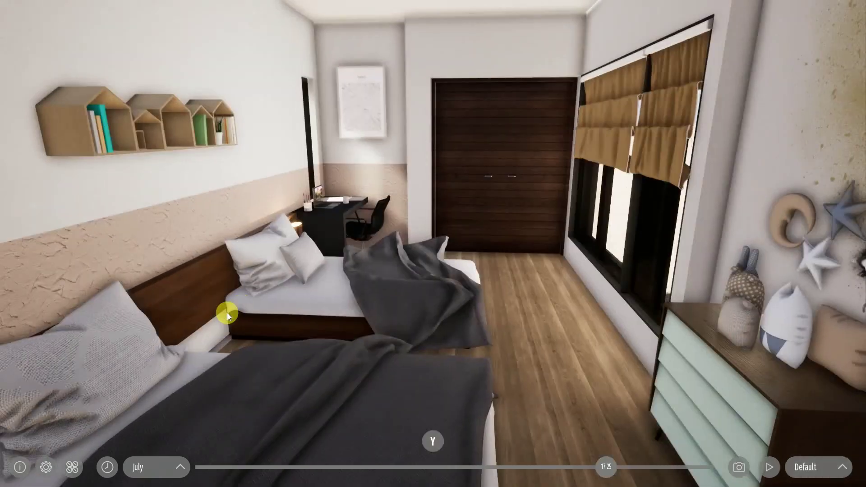
left_click(45, 469)
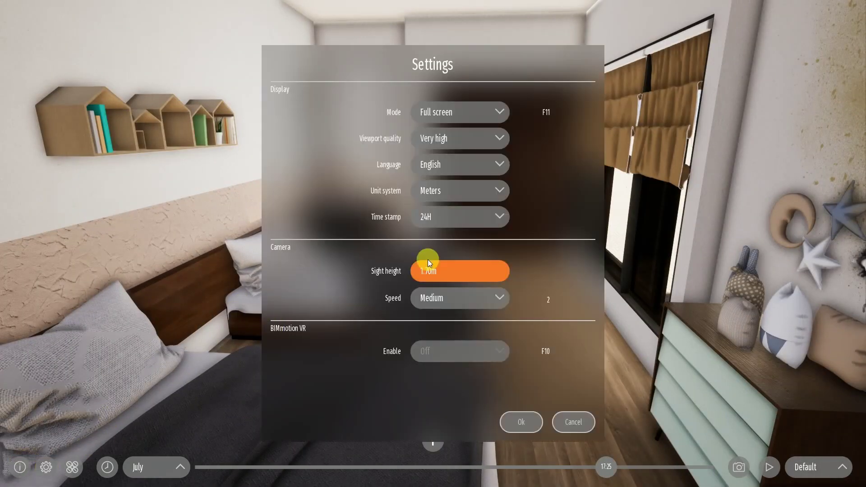
left_click(487, 299)
left_click(429, 298)
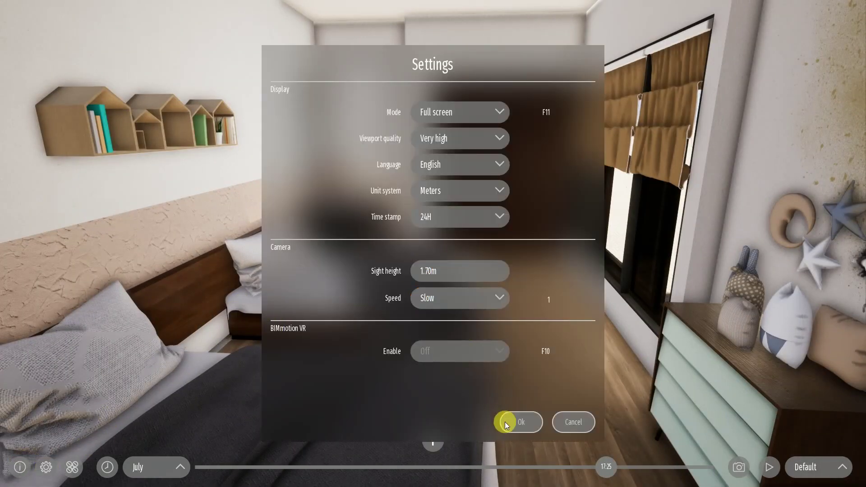
left_click(506, 421)
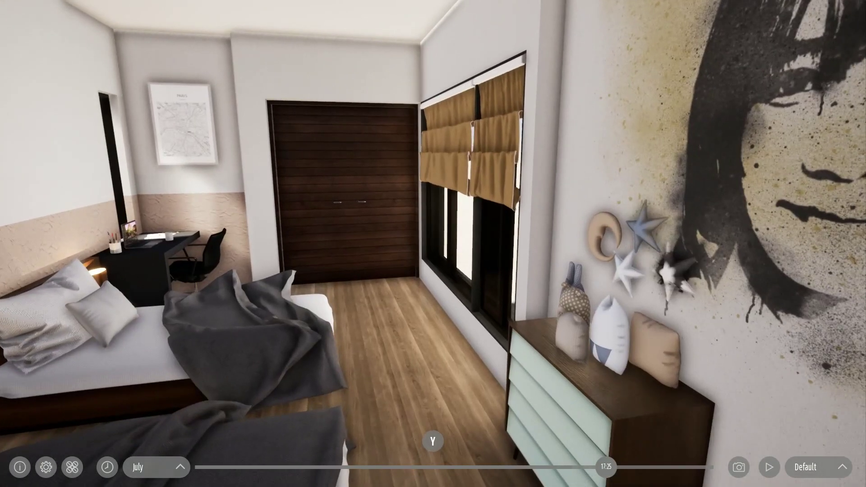
Step: Walk toward the wardrobe, looking across the twin beds, desk and lamp
key("w")
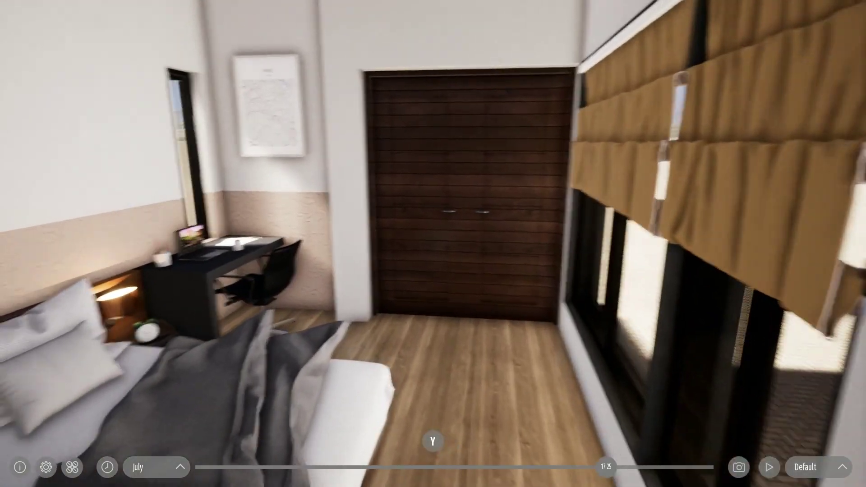
key("Left")
key("Right")
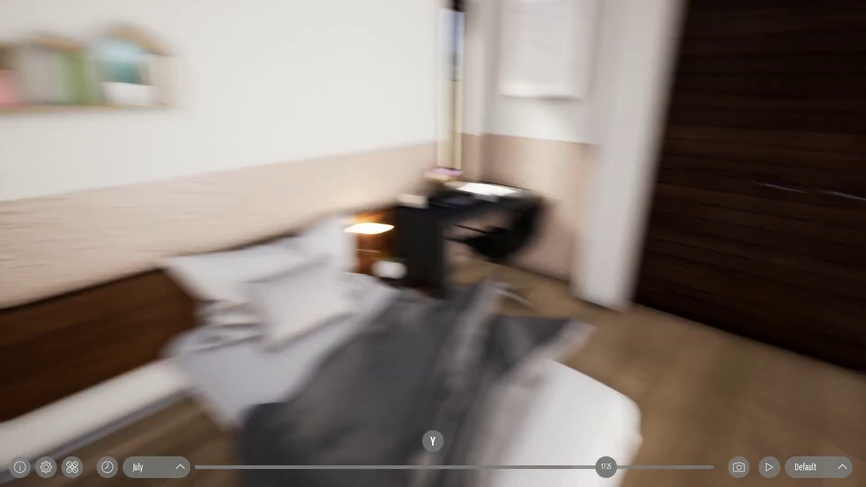
key("Left")
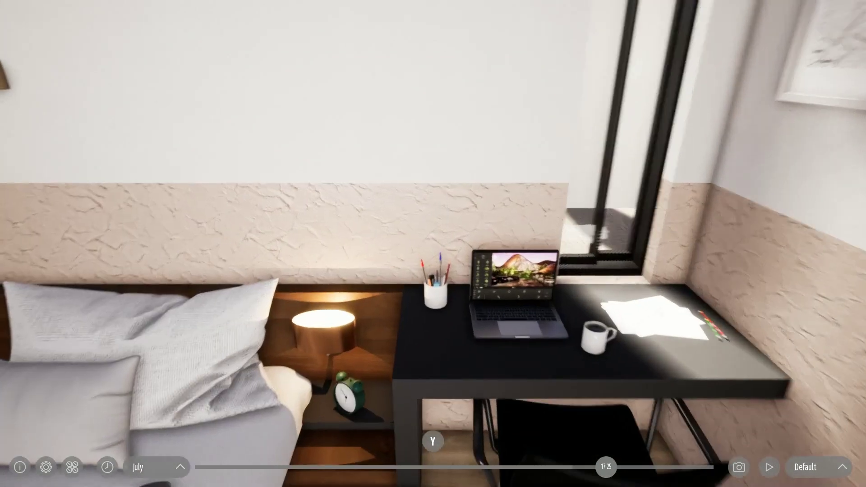
key("Left")
key("Left")
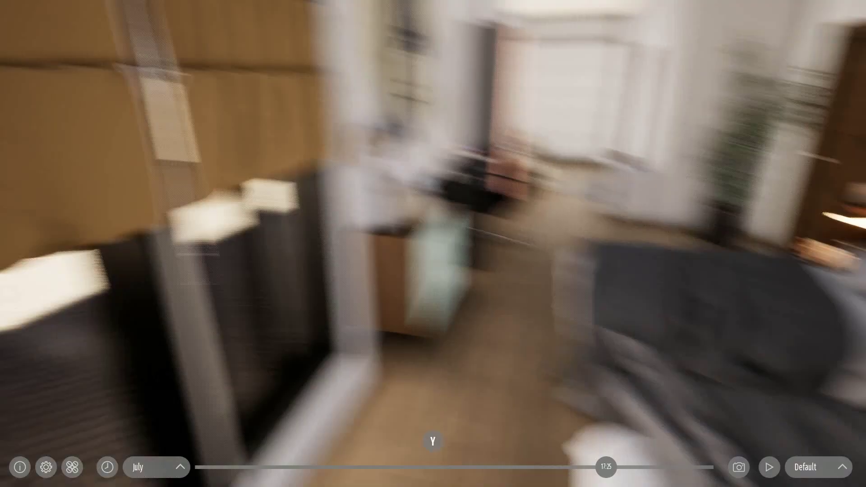
key("Right")
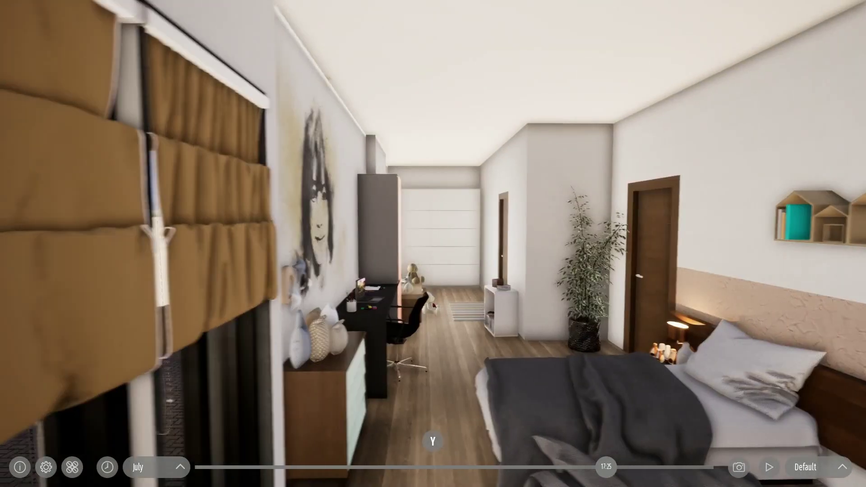
Step: Walk down the room past the door and plant to the teddy bears and white wardrobe
key("Up")
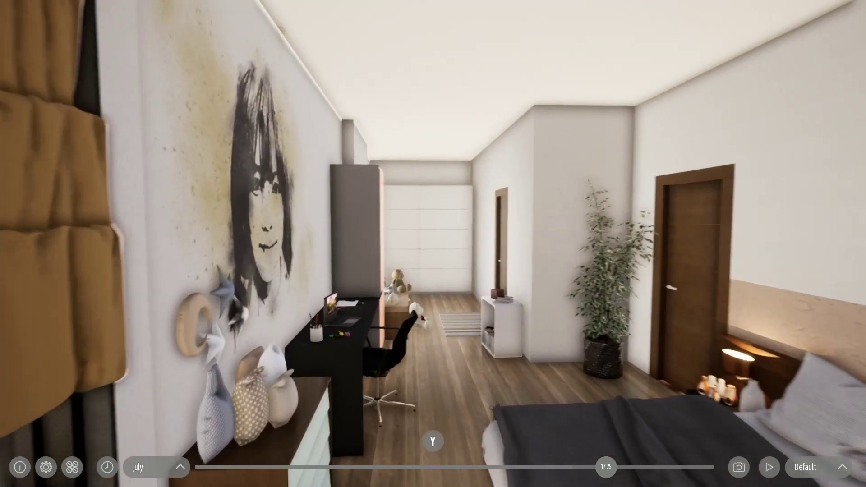
key("Right")
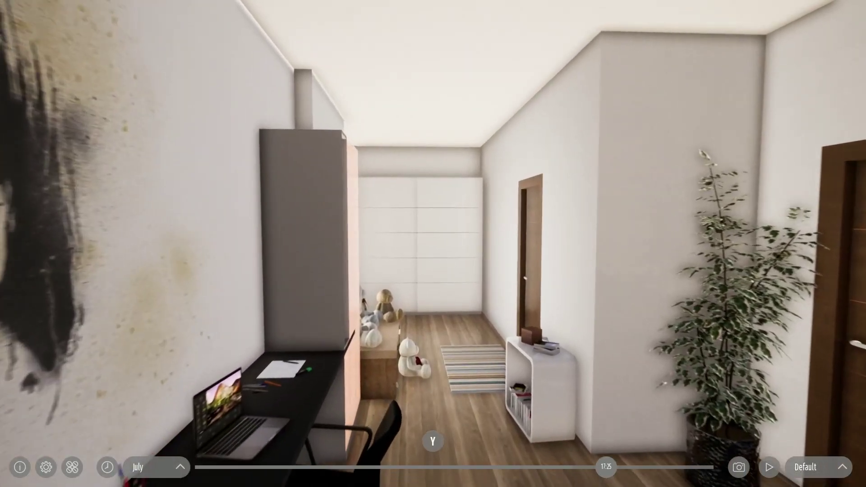
key("Right")
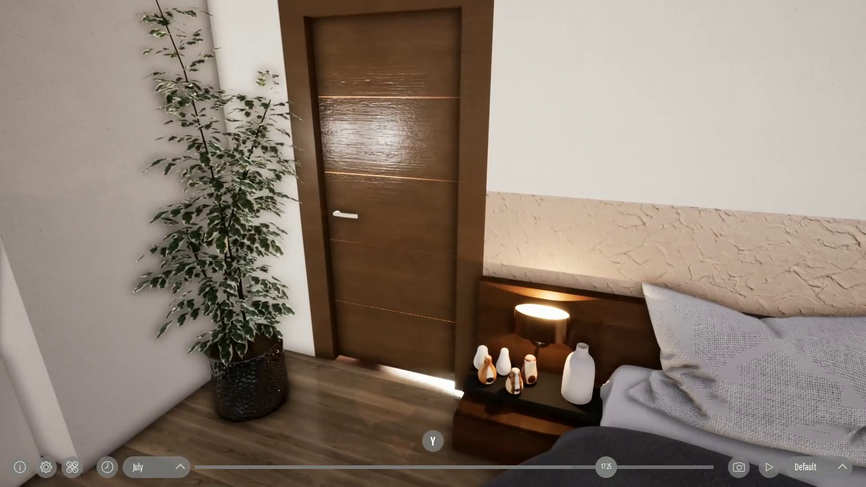
key("Left")
key("Up")
key("Up")
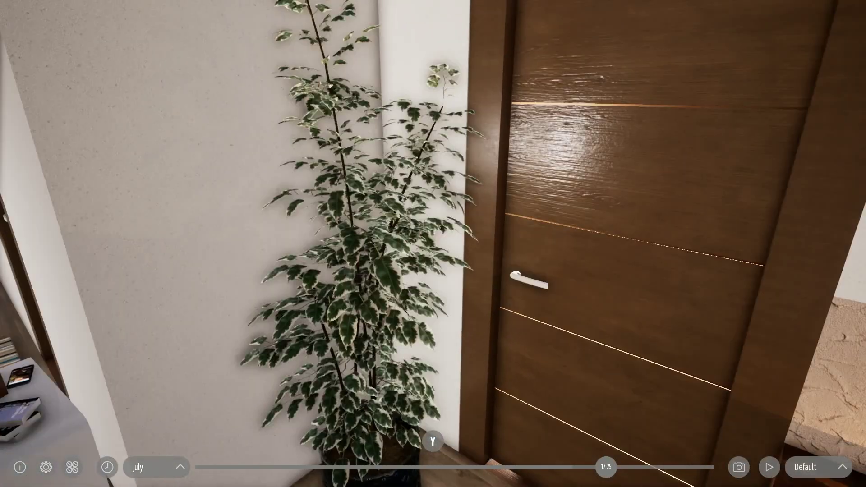
key("Left")
key("Up")
key("Right")
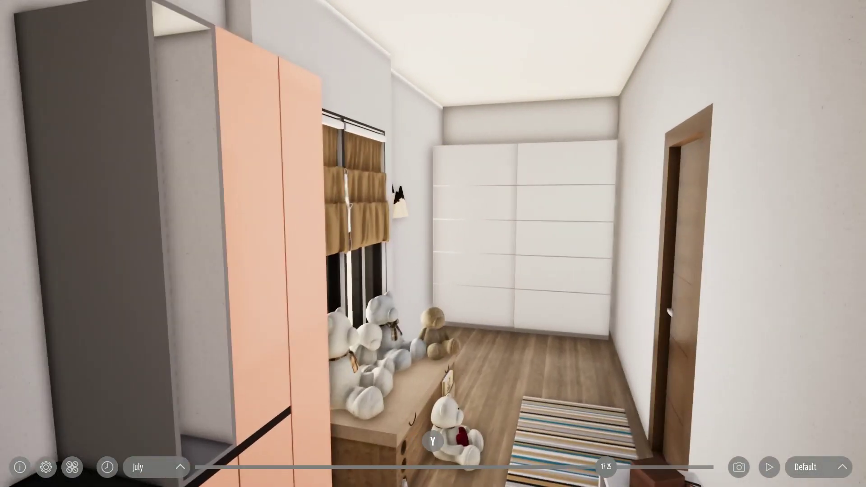
key("Up")
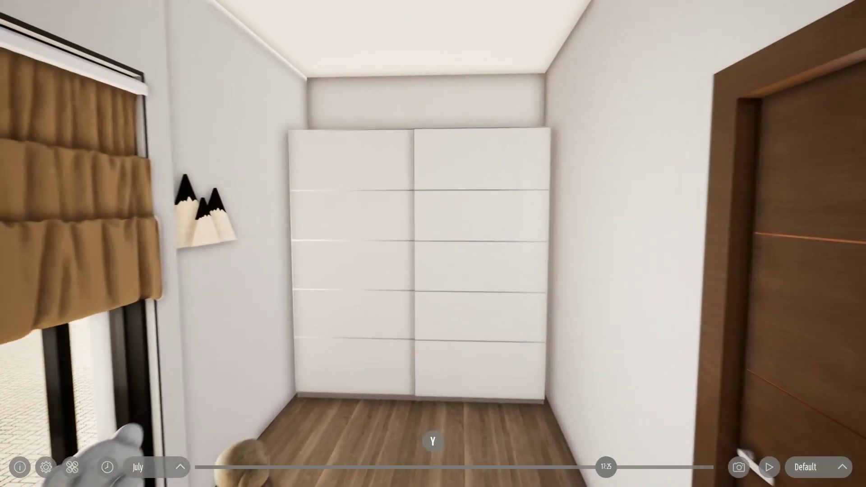
key("Up")
key("Right")
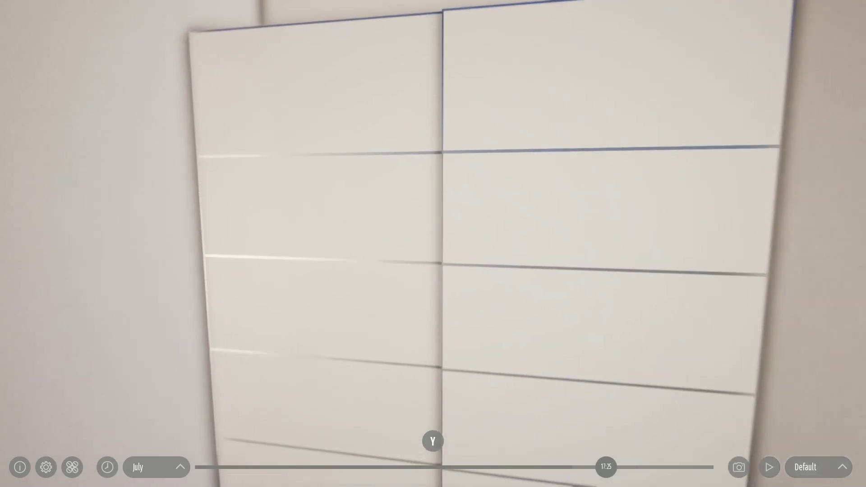
Step: Turn back and walk down the corridor into the bedroom toward the door and plant
key("Left")
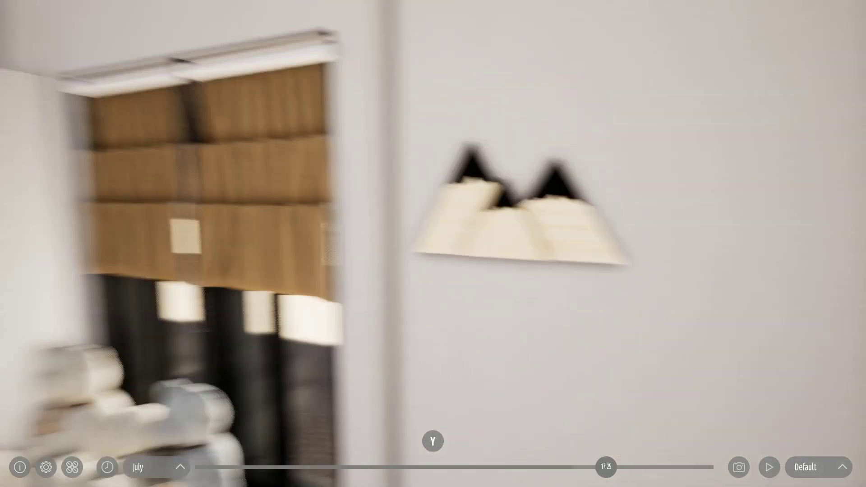
key("Left")
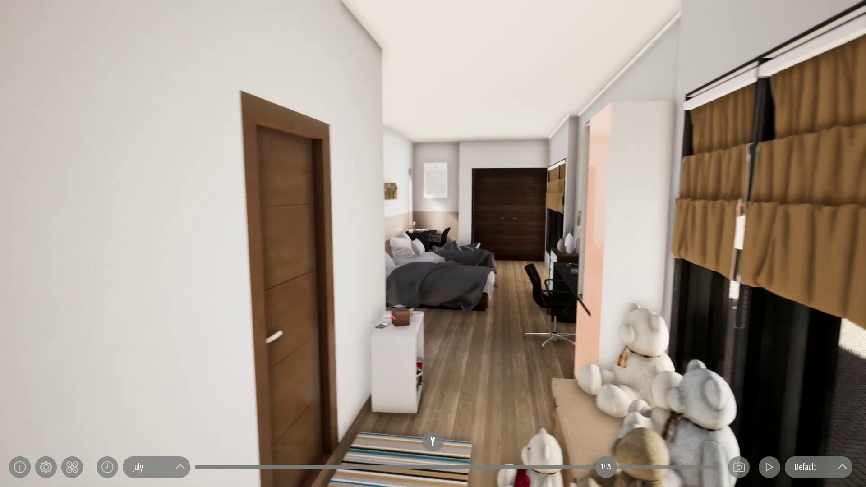
key("Left")
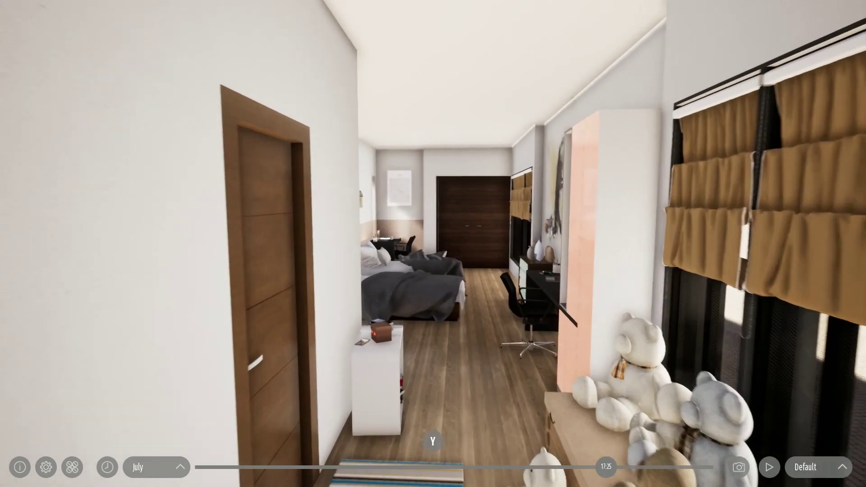
key("Up")
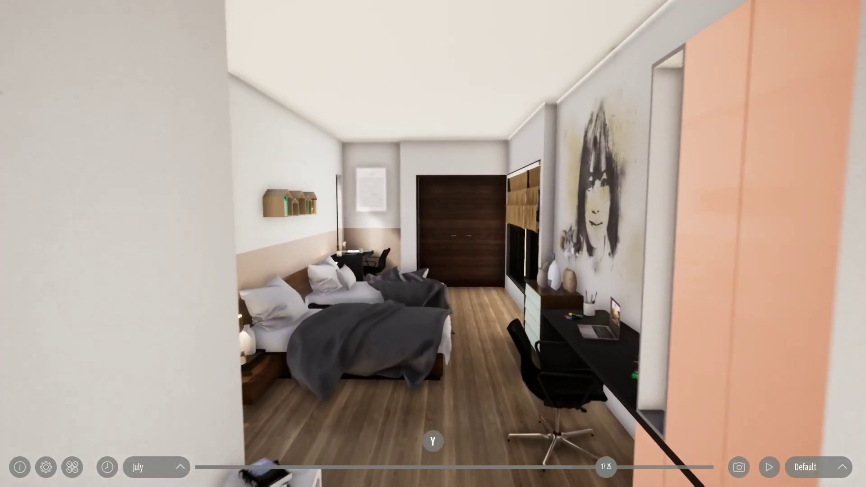
key("Up")
key("Left")
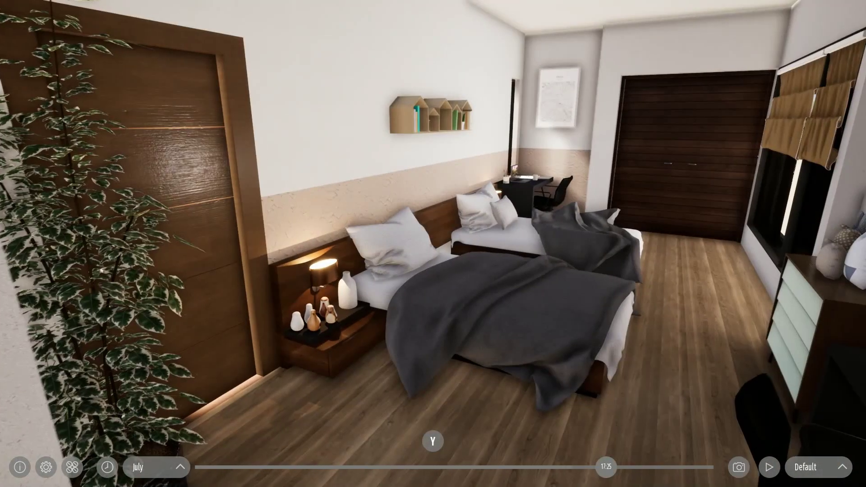
Step: Sweep the view around the bedroom, ending over the twin beds toward the dark wardrobe
key("Right")
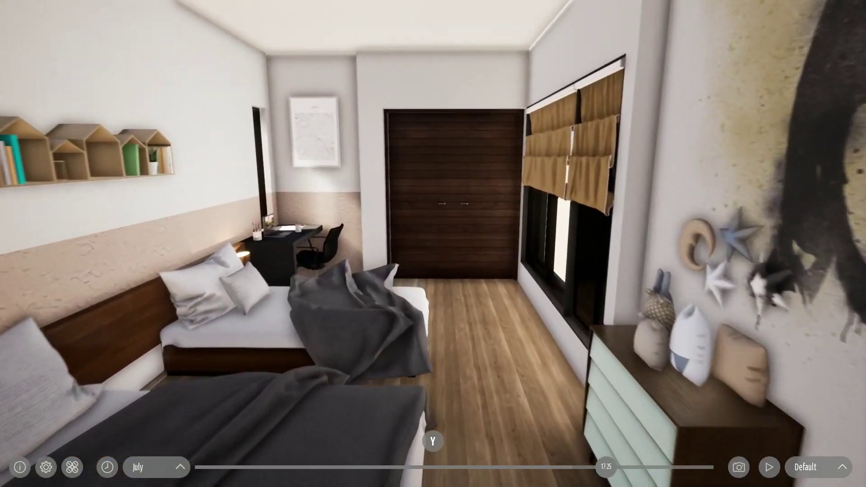
key("Left")
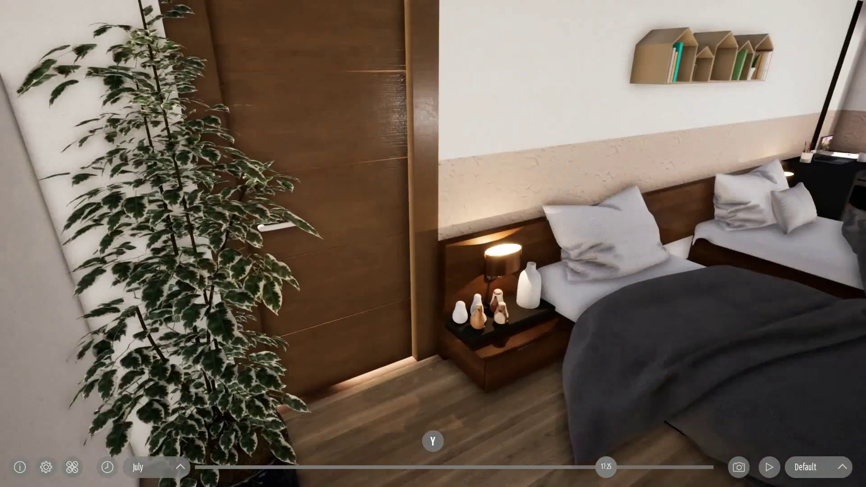
key("Right")
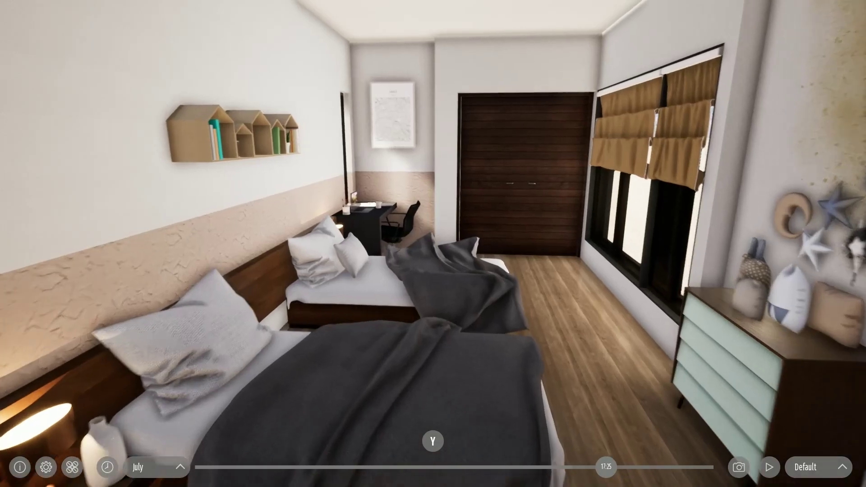
key("Left")
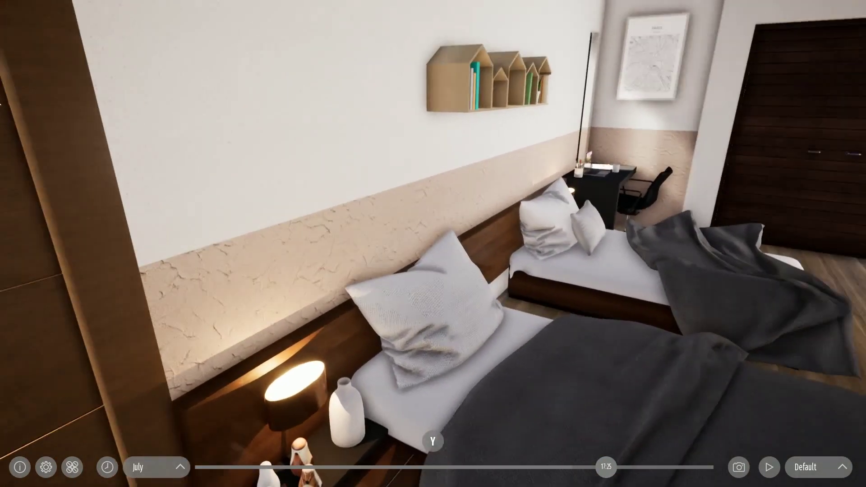
key("Right")
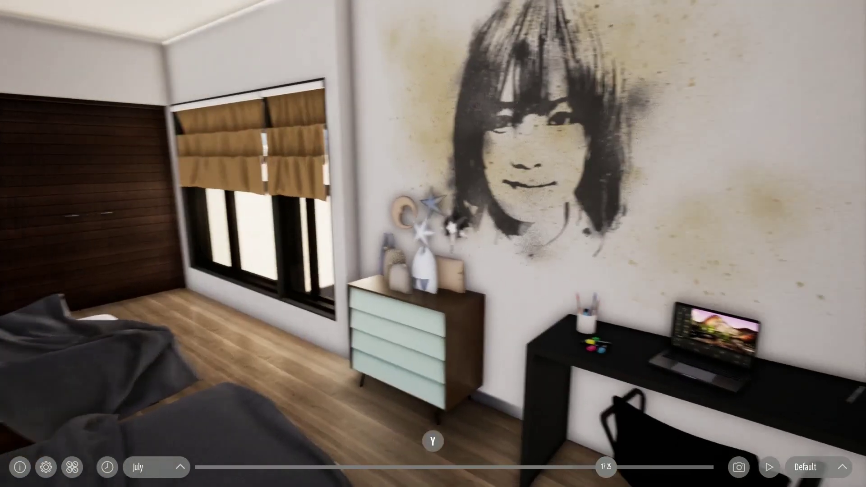
key("Right")
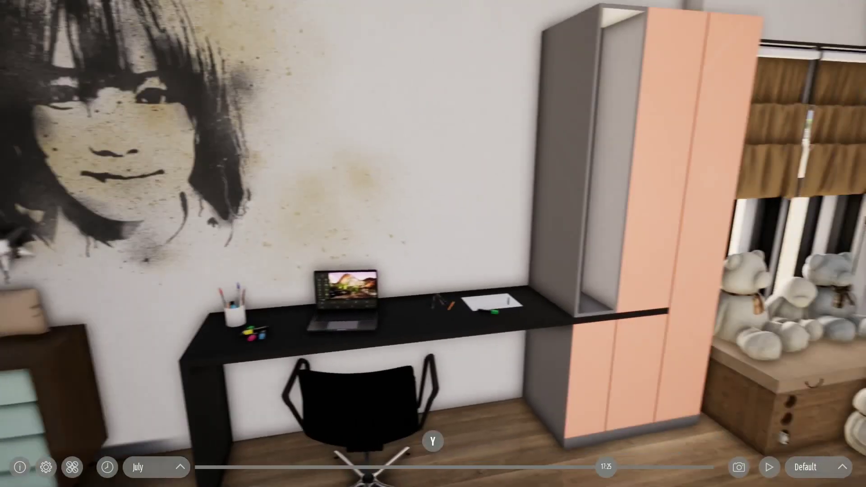
key("Right")
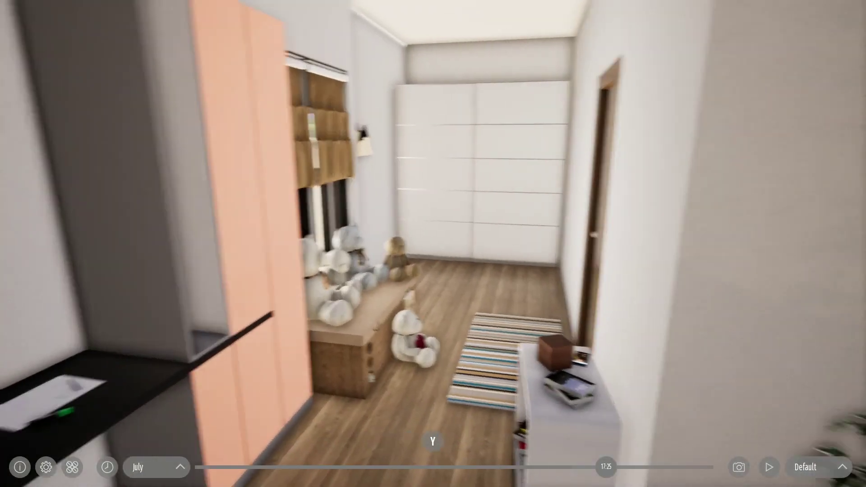
key("Right")
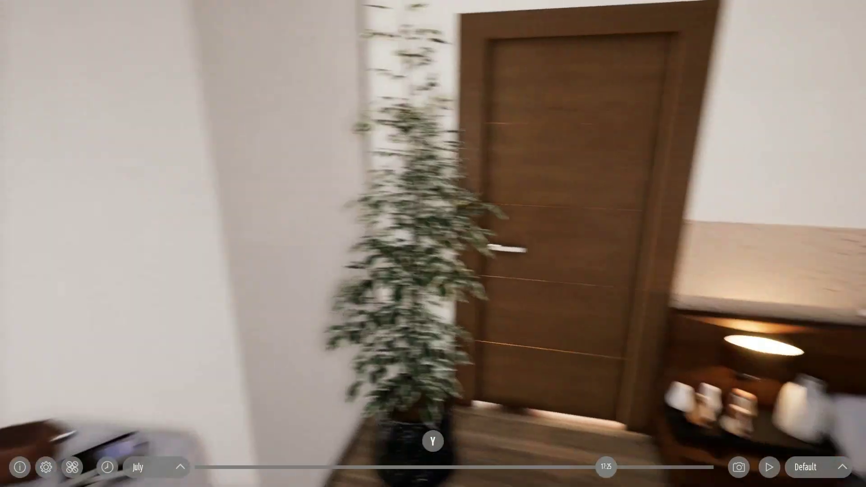
key("Right")
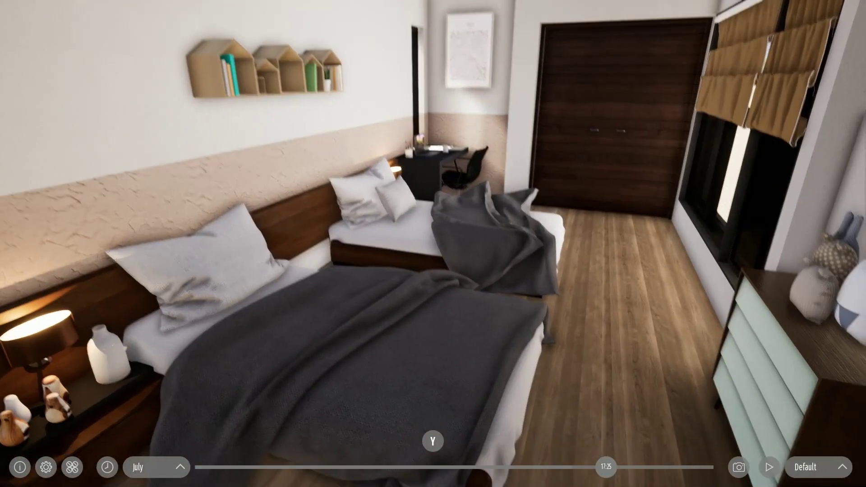
key("Right")
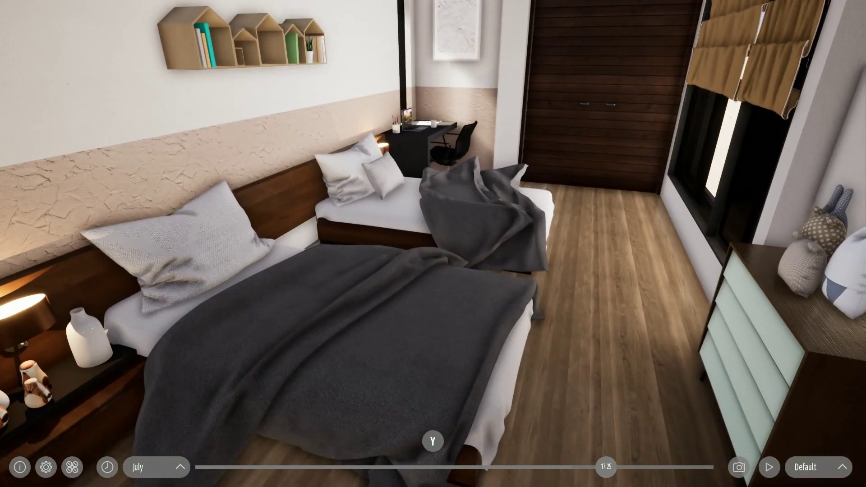